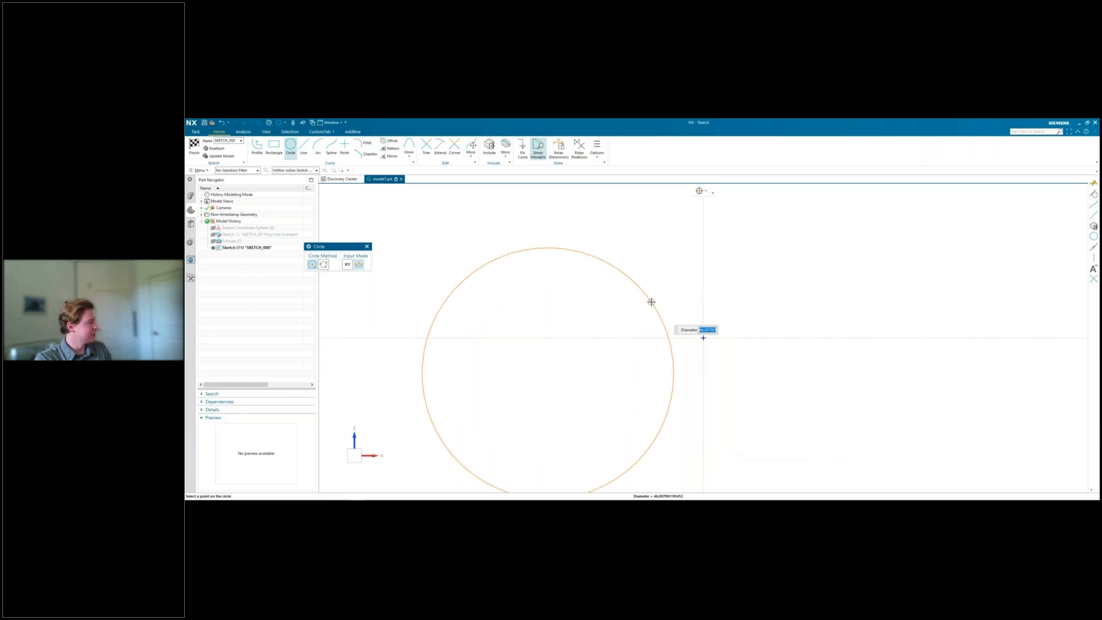
Step: Place a circle of diameter 20 below the horizontal axis and one of diameter 12 across the vertical axis from it
{"action": "type", "text": "20"}
{"action": "key", "text": "Return"}
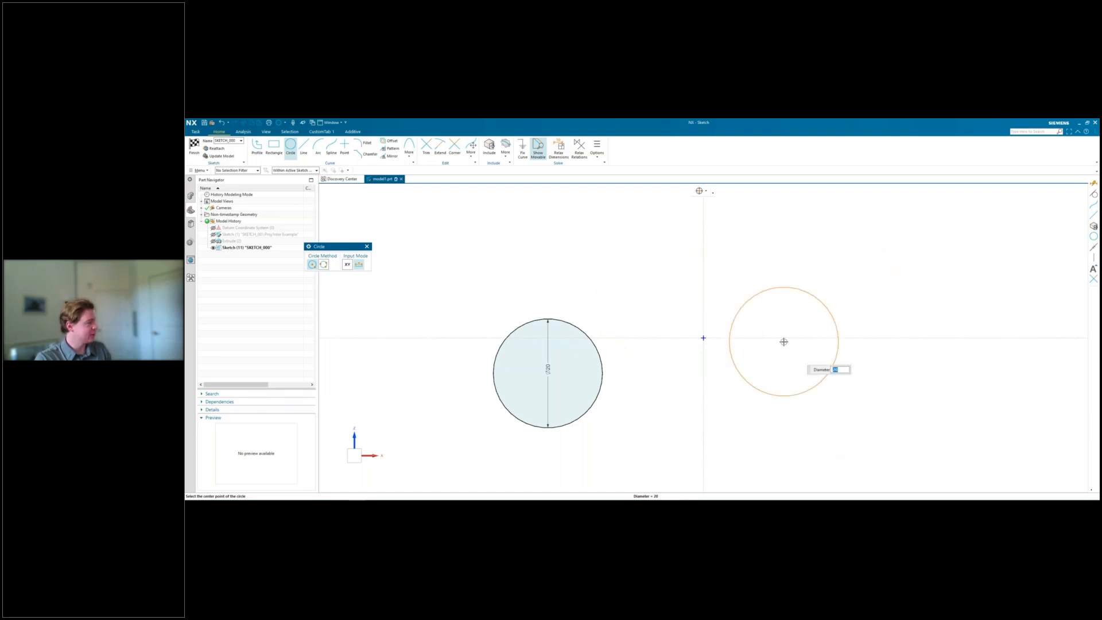
{"action": "type", "text": "12"}
{"action": "key", "text": "Return"}
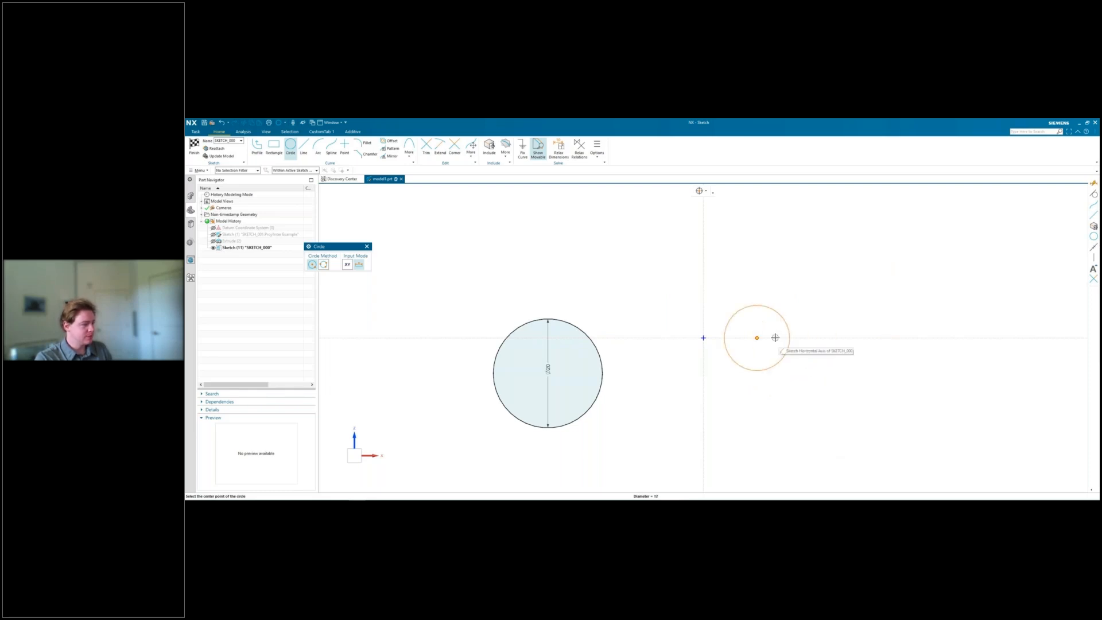
{"action": "left_click", "coordinate": [757, 371]}
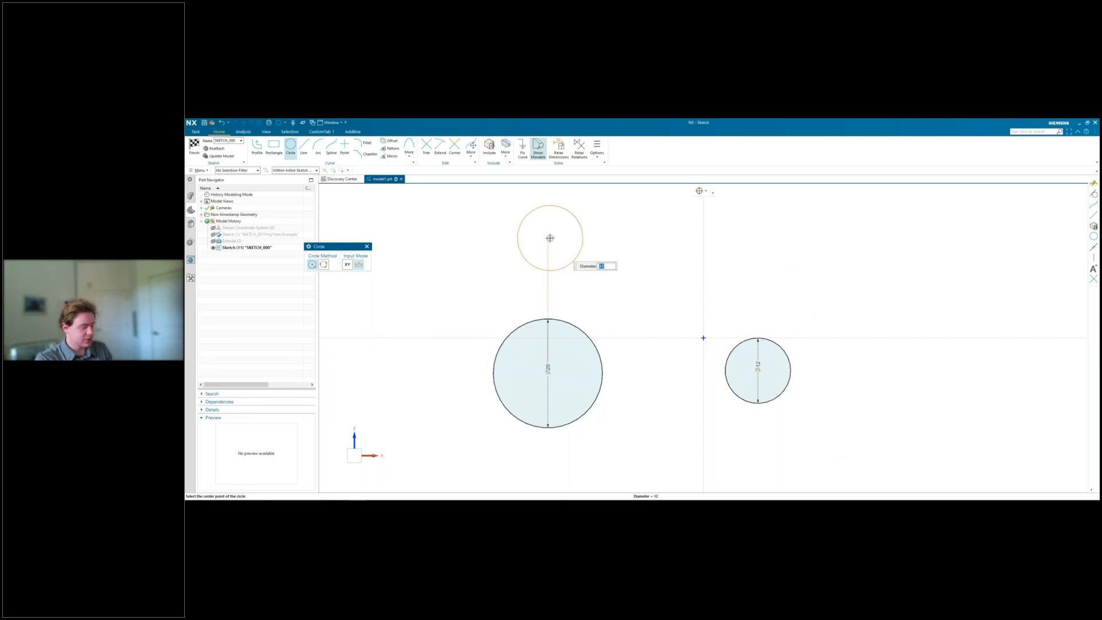
Step: Place a circle of diameter 6 above the 20-diameter circle and one of diameter 5 above that, and finish circle creation
{"action": "type", "text": "6"}
{"action": "left_click", "coordinate": [556, 271]}
{"action": "type", "text": "5"}
{"action": "left_click", "coordinate": [556, 219]}
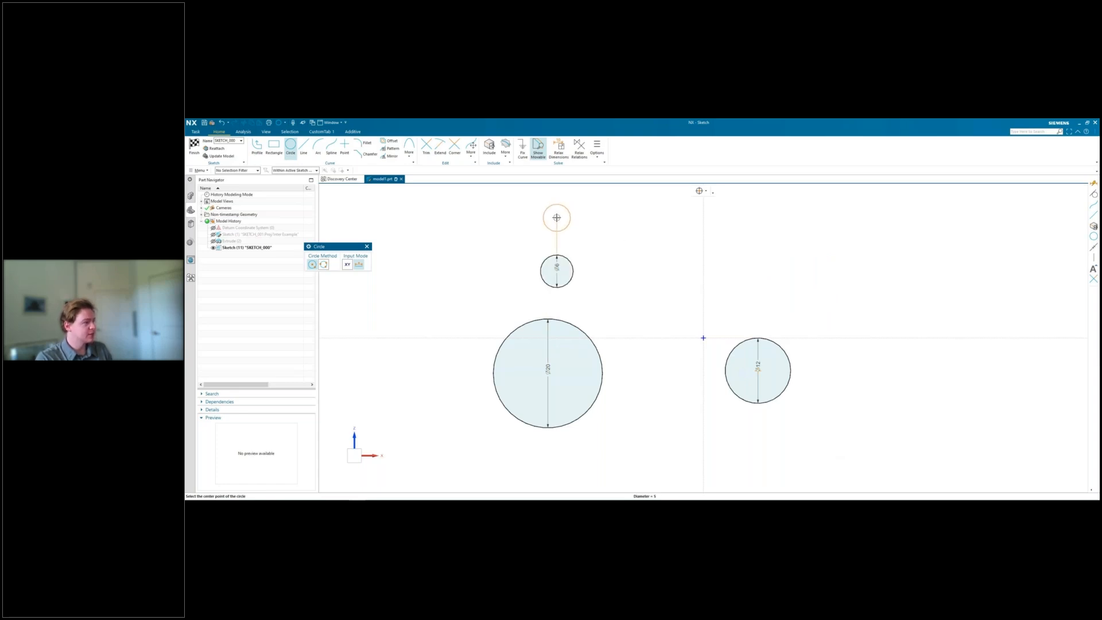
{"action": "left_click", "coordinate": [367, 247]}
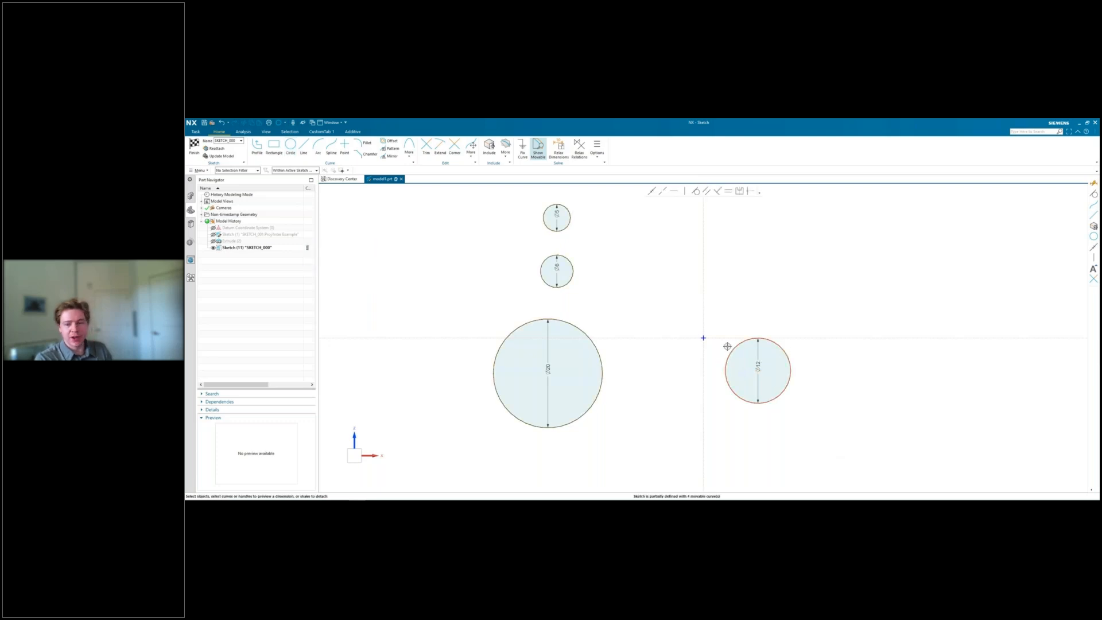
Step: Move the 12-diameter circle farther from the origin and toggle the sketch options for creating and displaying persistent relations
{"action": "left_click_drag", "start_coordinate": [789, 354], "coordinate": [851, 410]}
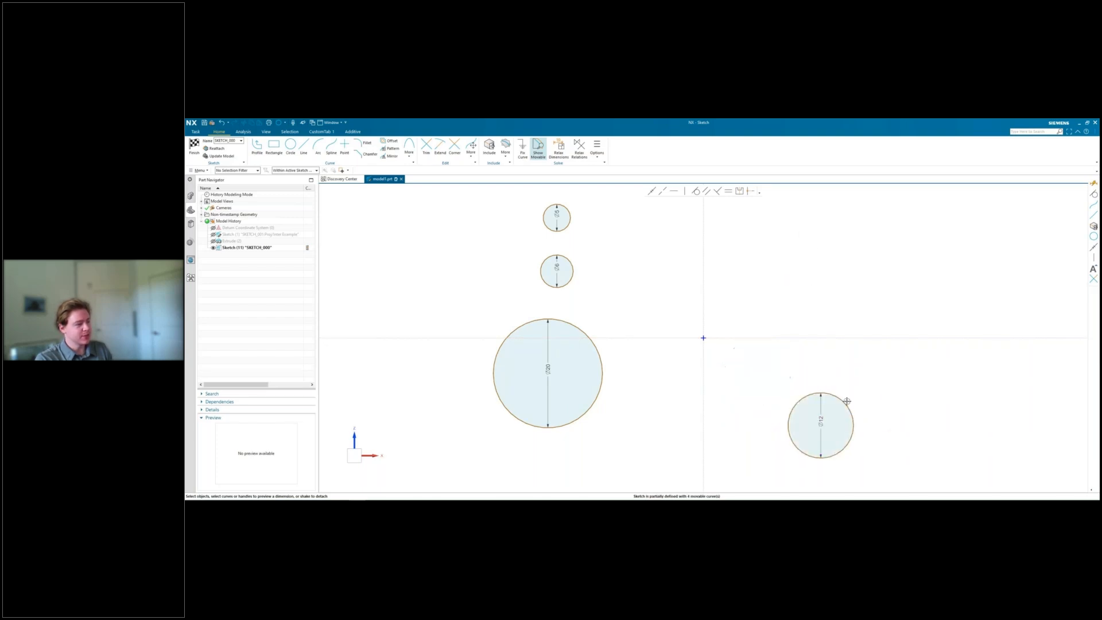
{"action": "left_click", "coordinate": [600, 154]}
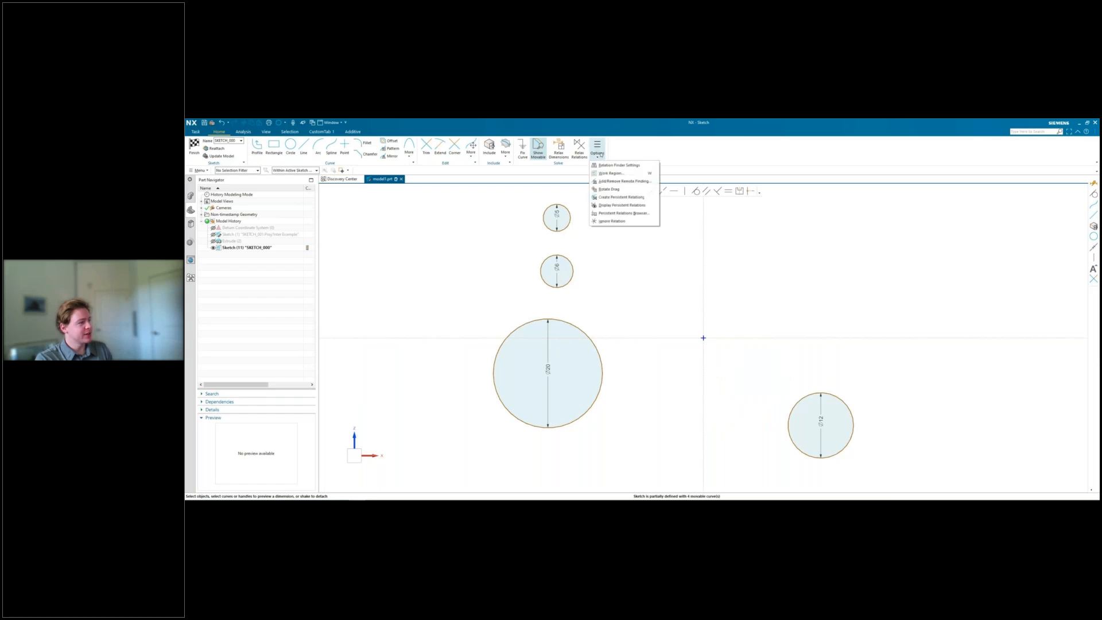
{"action": "left_click", "coordinate": [649, 198]}
{"action": "left_click", "coordinate": [601, 155]}
{"action": "left_click", "coordinate": [631, 205]}
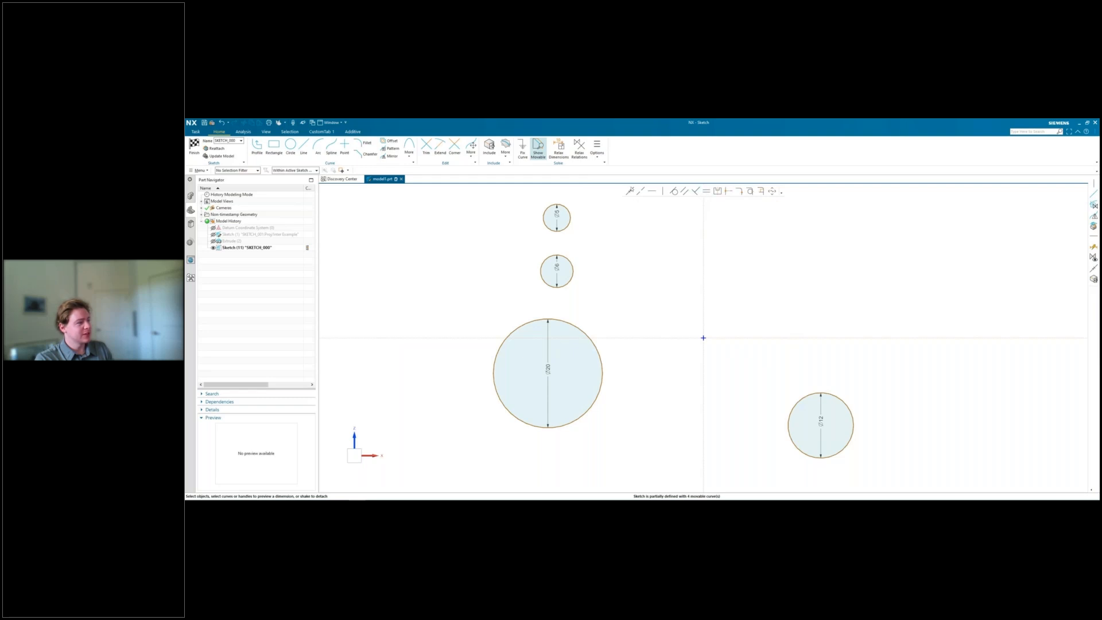
Step: Make the center of the 12-diameter circle coincident with the sketch origin
{"action": "left_click", "coordinate": [628, 192]}
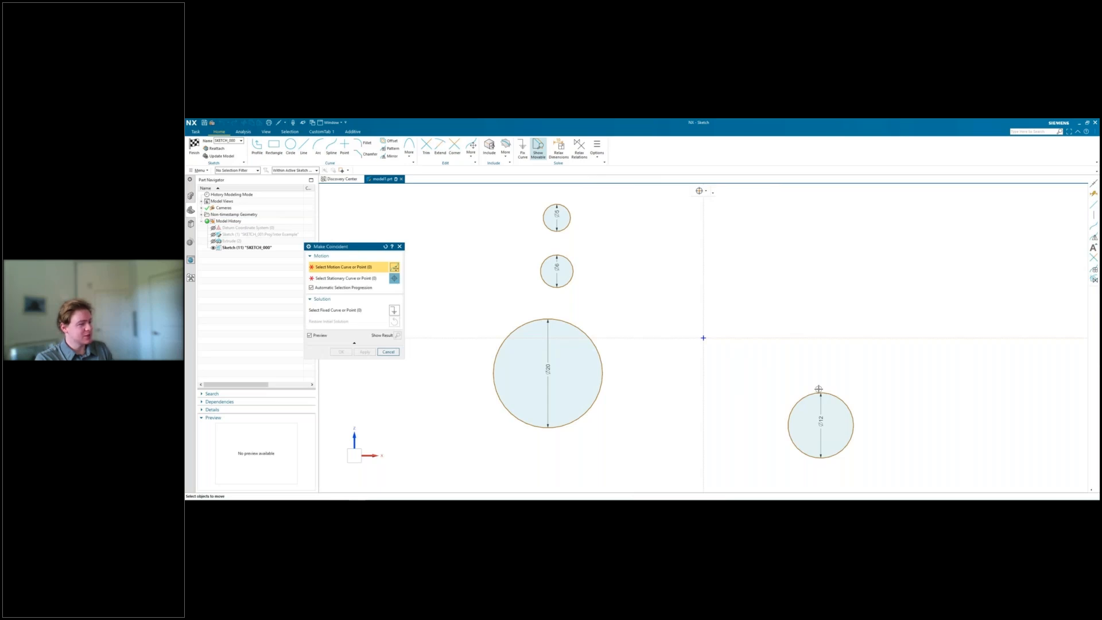
{"action": "left_click", "coordinate": [820, 426]}
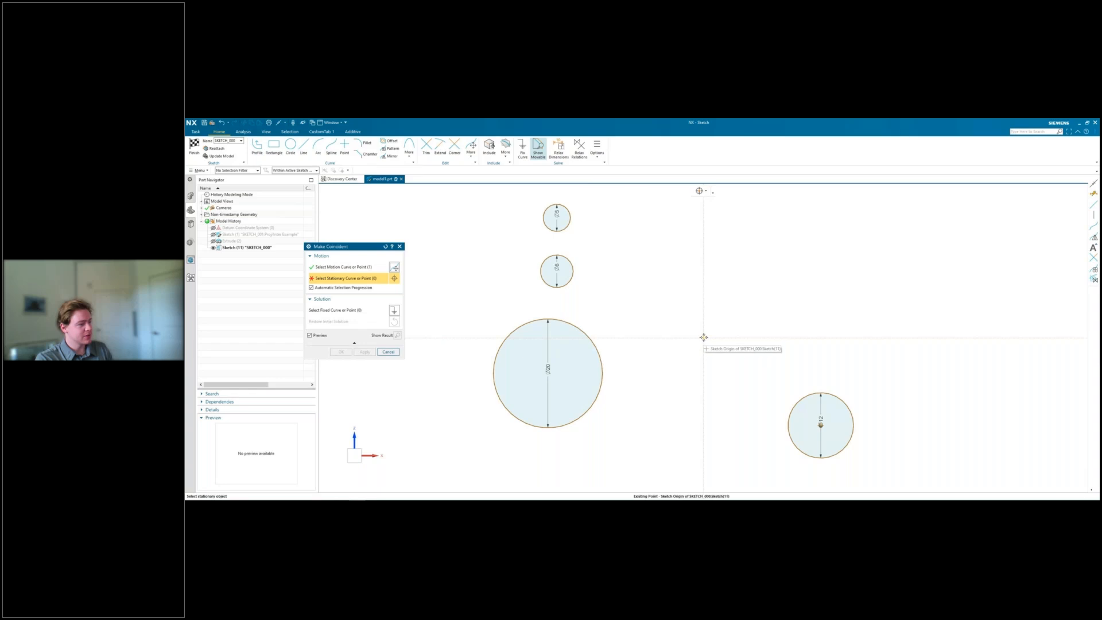
{"action": "left_click", "coordinate": [704, 340]}
{"action": "left_click", "coordinate": [340, 351]}
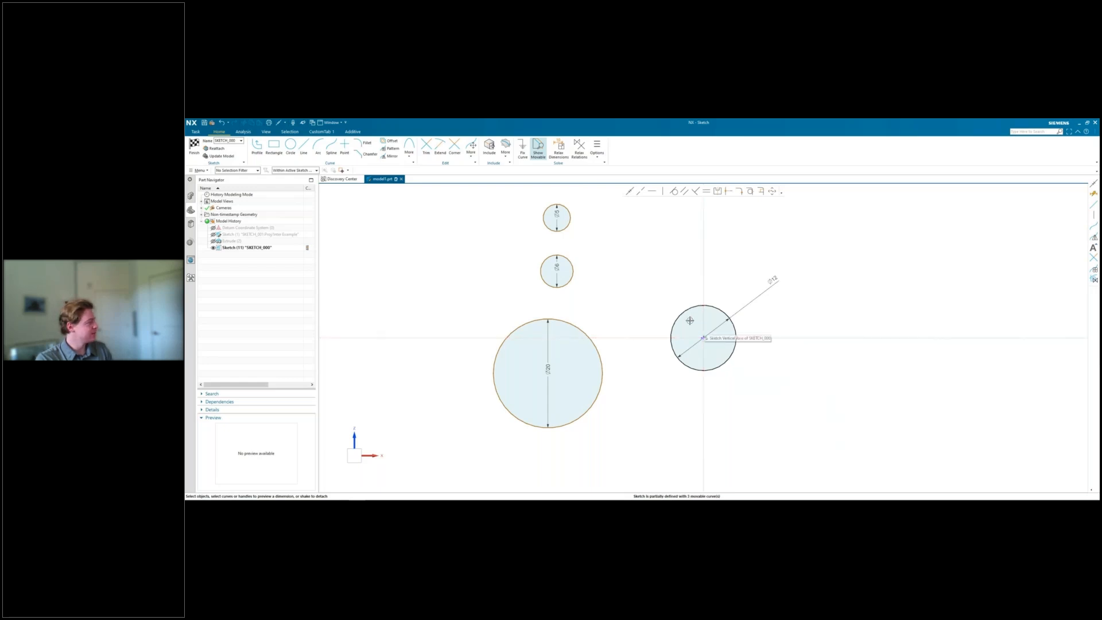
Step: Move the 20-diameter circle away from the origin and dimension the horizontal distance from its center to the origin as 30
{"action": "left_click_drag", "start_coordinate": [601, 358], "coordinate": [518, 253]}
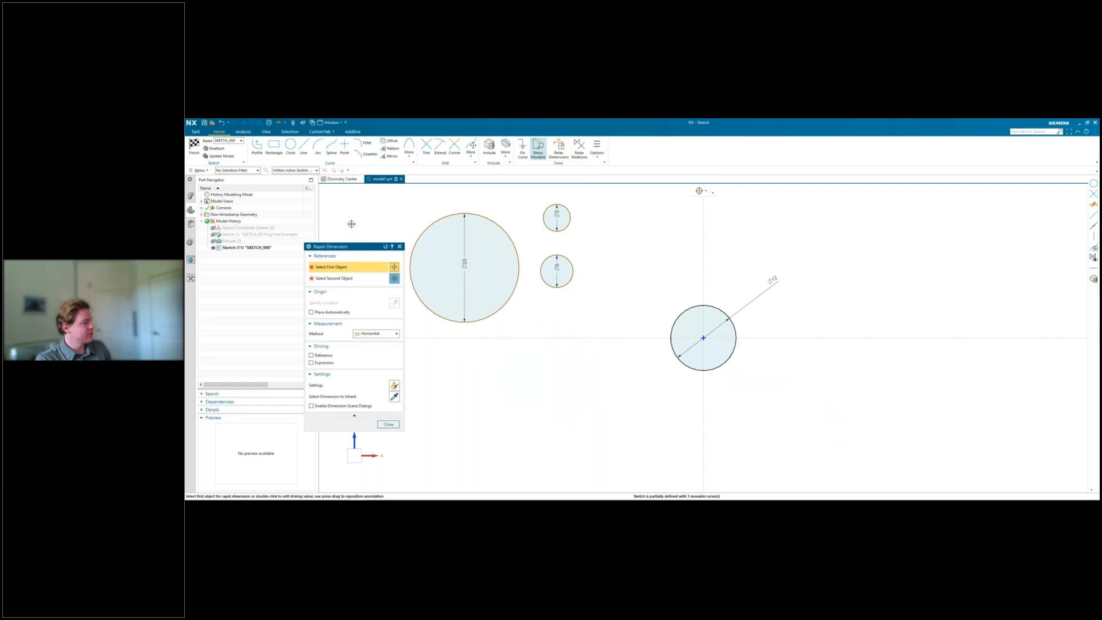
{"action": "left_click", "coordinate": [465, 267]}
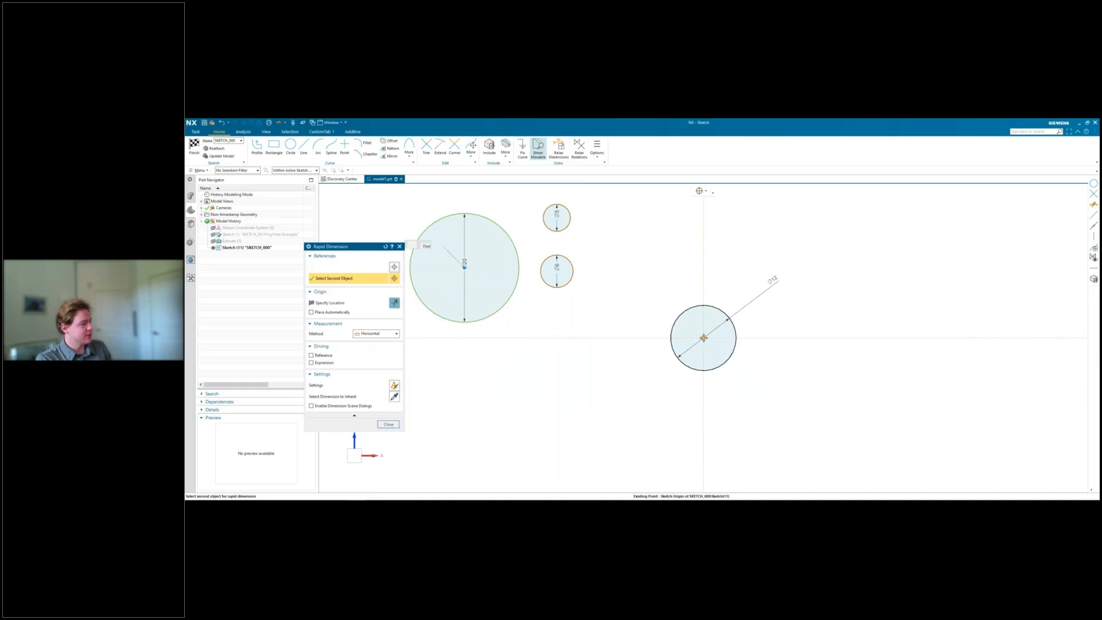
{"action": "left_click", "coordinate": [703, 337]}
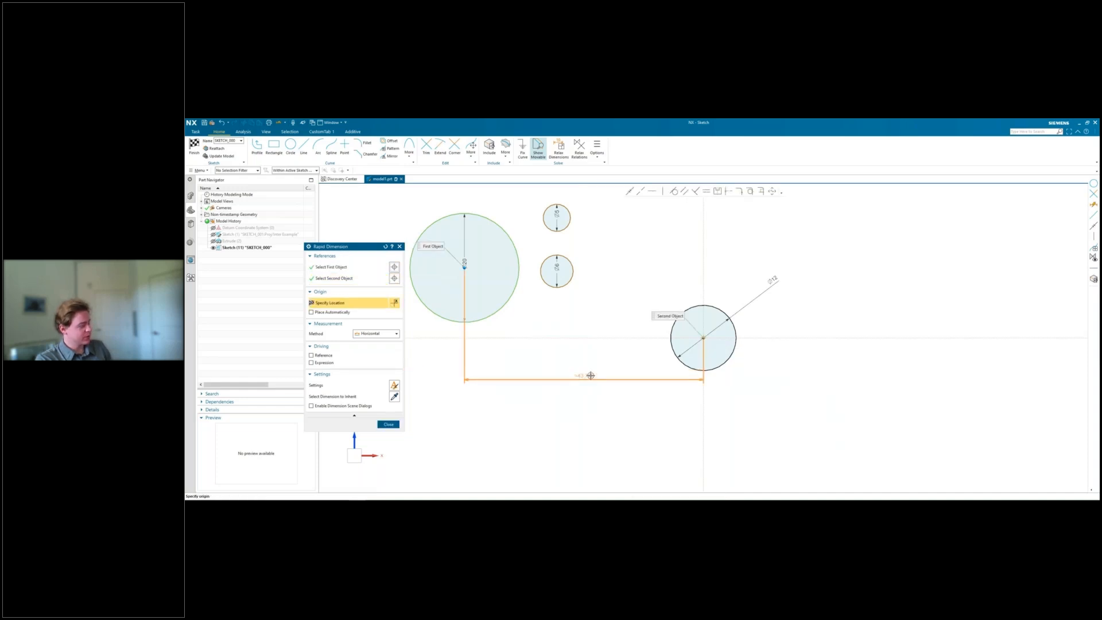
{"action": "left_click", "coordinate": [585, 376]}
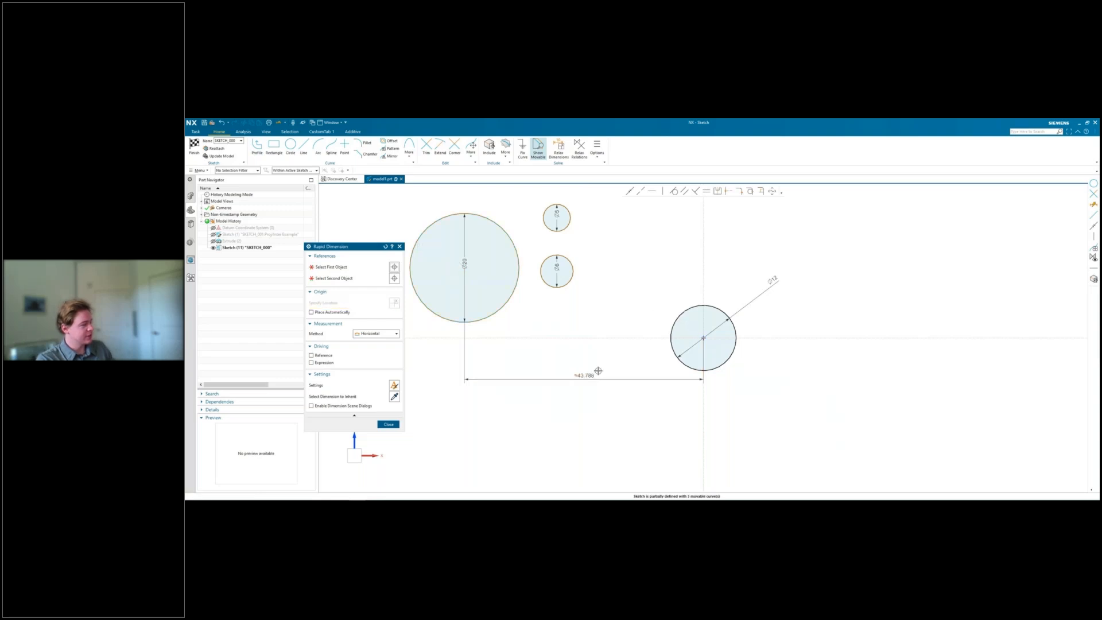
{"action": "double_click", "coordinate": [590, 374]}
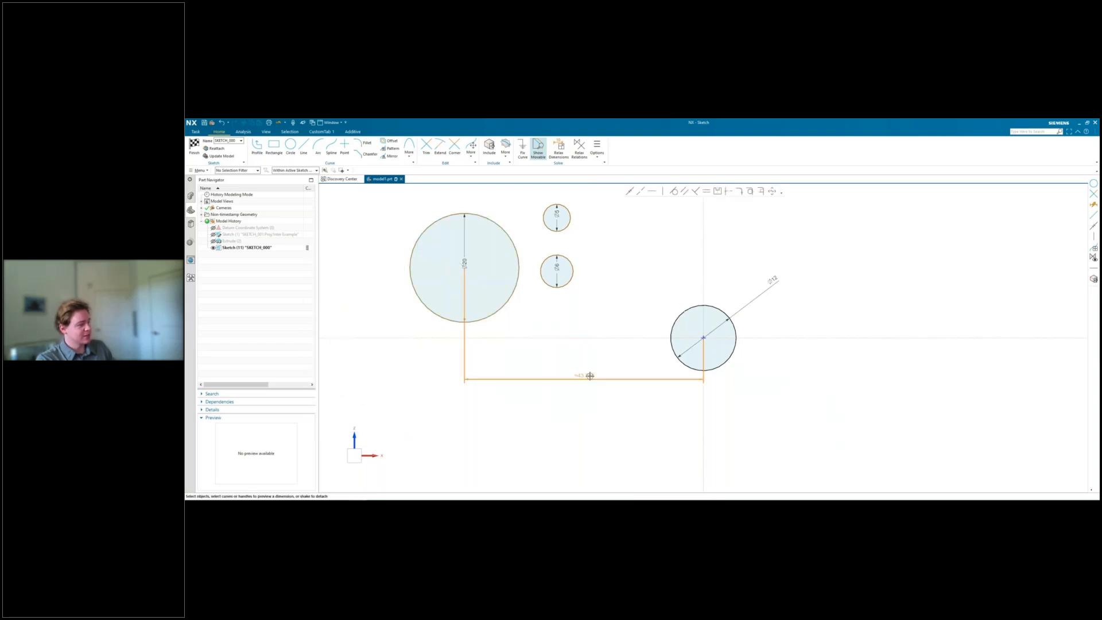
{"action": "type", "text": "30"}
{"action": "key", "text": "Return"}
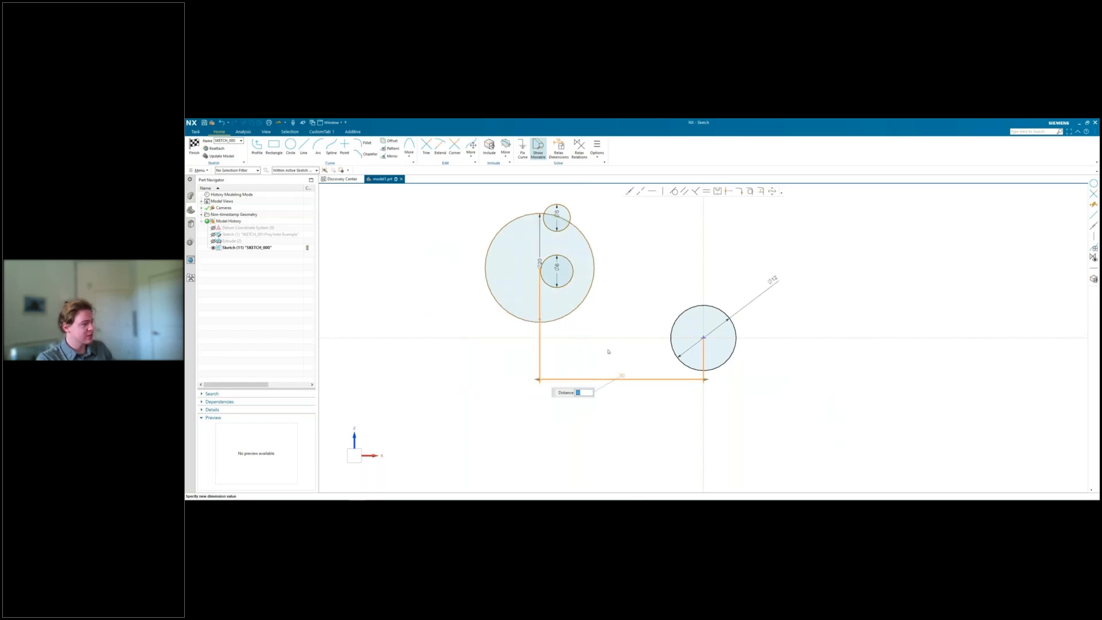
{"action": "middle_click", "coordinate": [609, 351]}
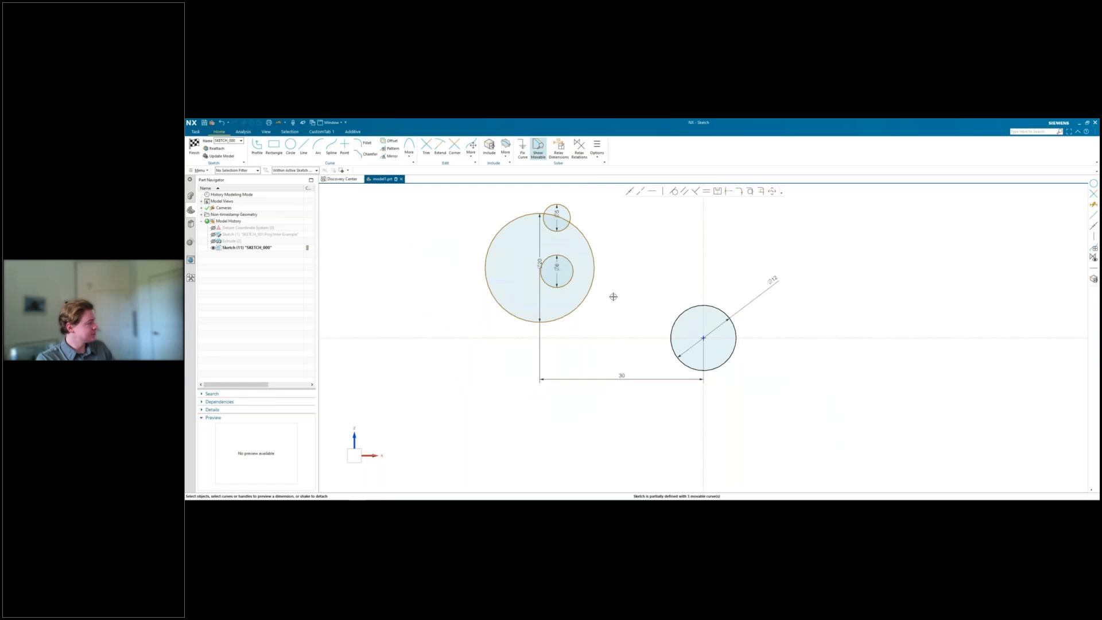
Step: Reposition the large circle's diameter dimension outside the circle and move the two small circles clear of it
{"action": "middle_click_drag", "start_coordinate": [620, 267], "coordinate": [627, 299], "text": "shift"}
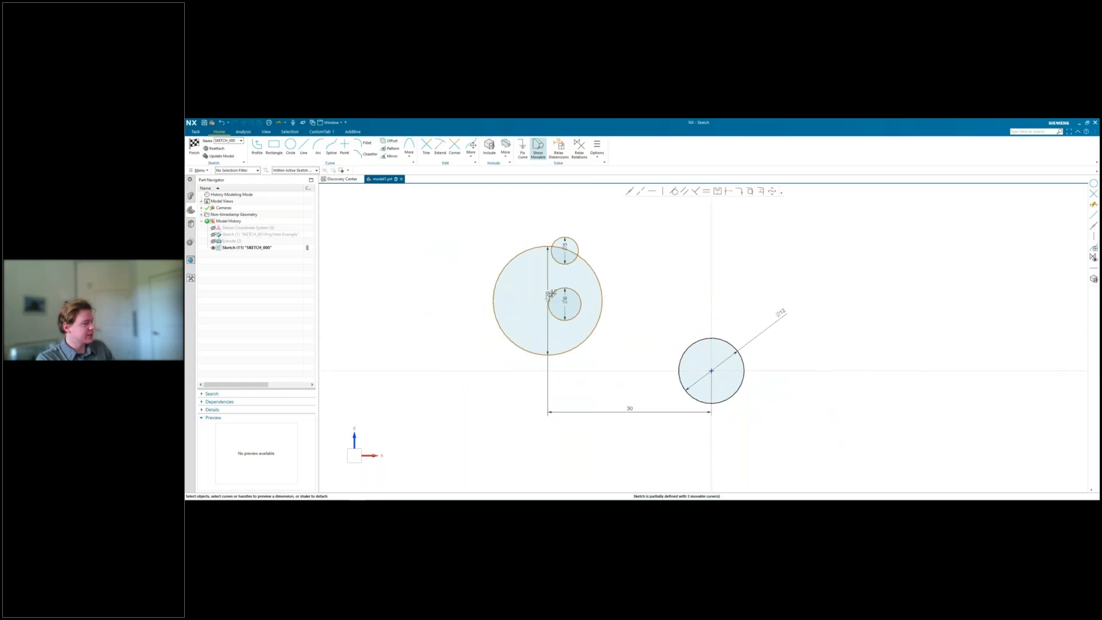
{"action": "left_click_drag", "start_coordinate": [547, 295], "coordinate": [625, 226]}
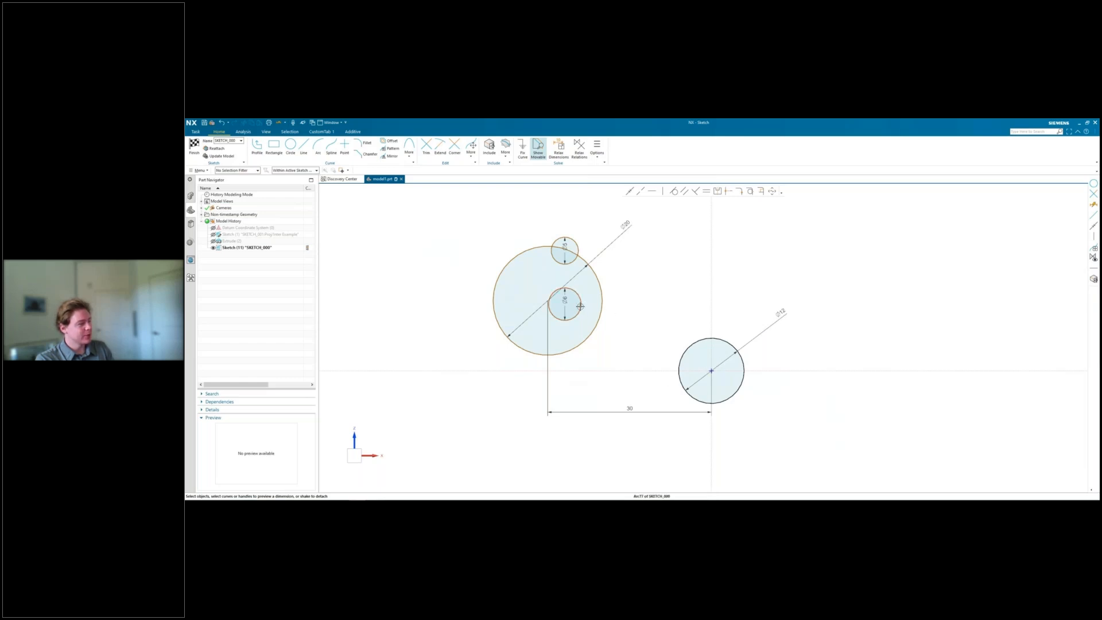
{"action": "left_click_drag", "start_coordinate": [581, 306], "coordinate": [674, 307]}
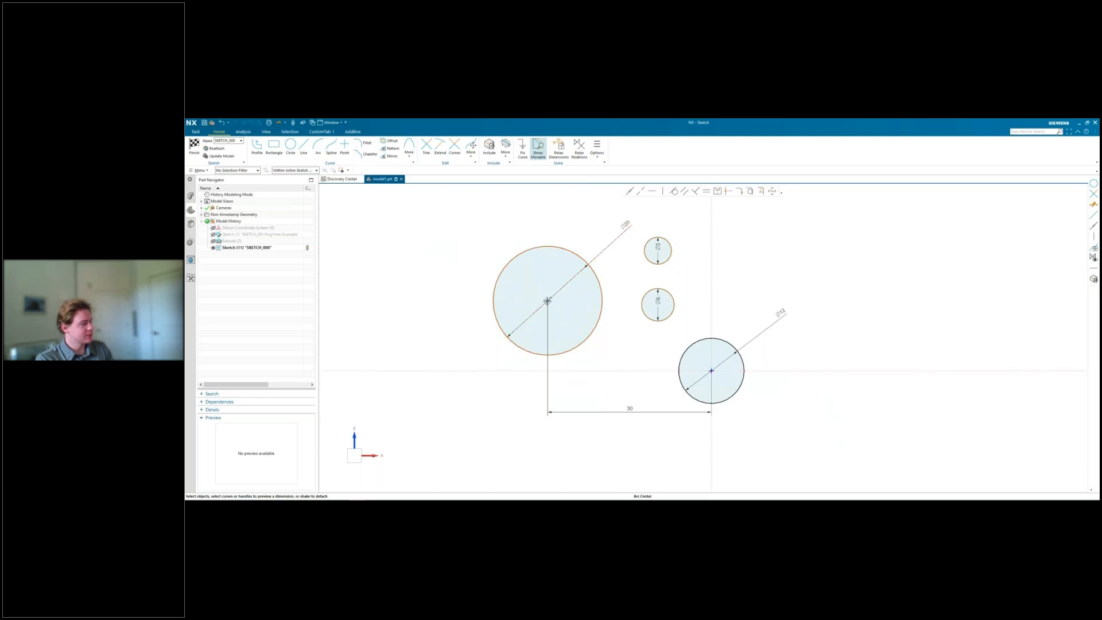
Step: Add a vertical dimension of 14 between the large circle's center and the sketch origin
{"action": "left_click", "coordinate": [547, 300]}
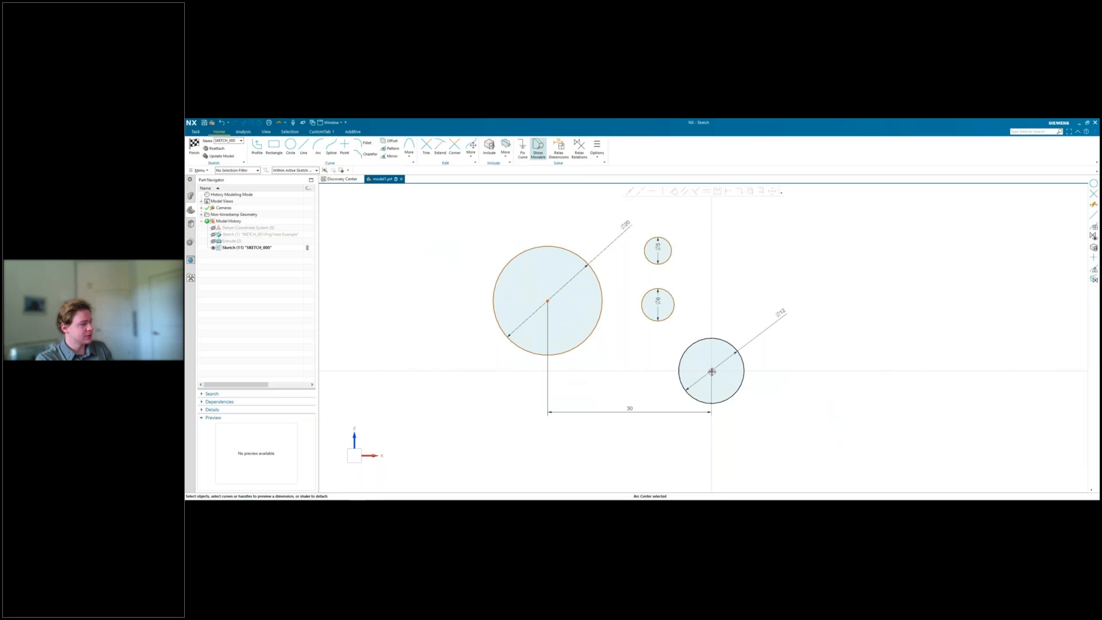
{"action": "left_click", "coordinate": [711, 370]}
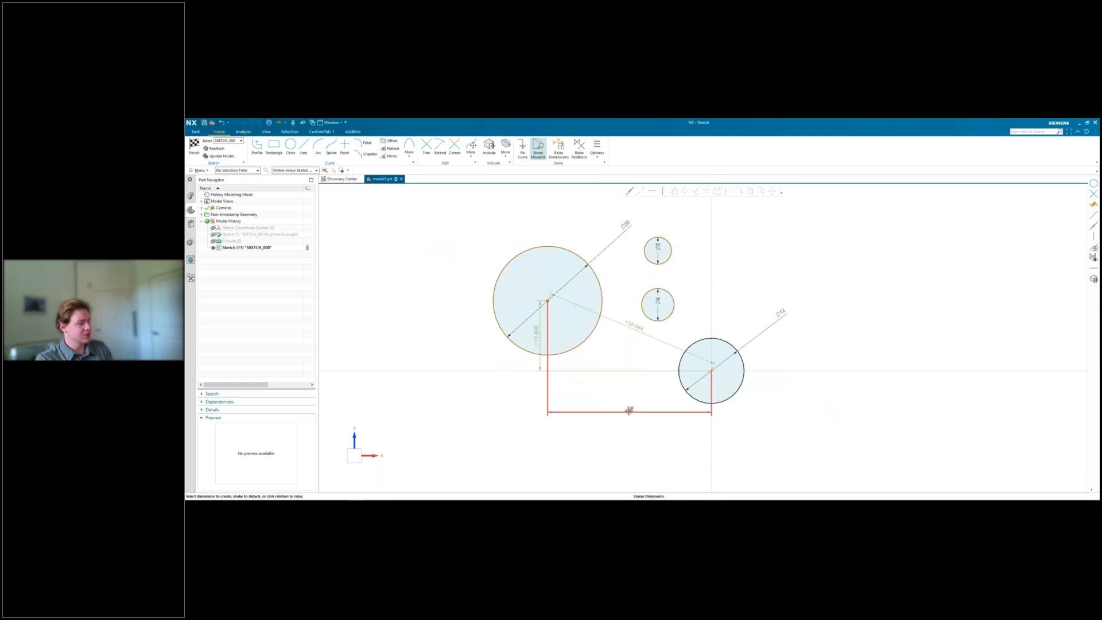
{"action": "left_click", "coordinate": [538, 331]}
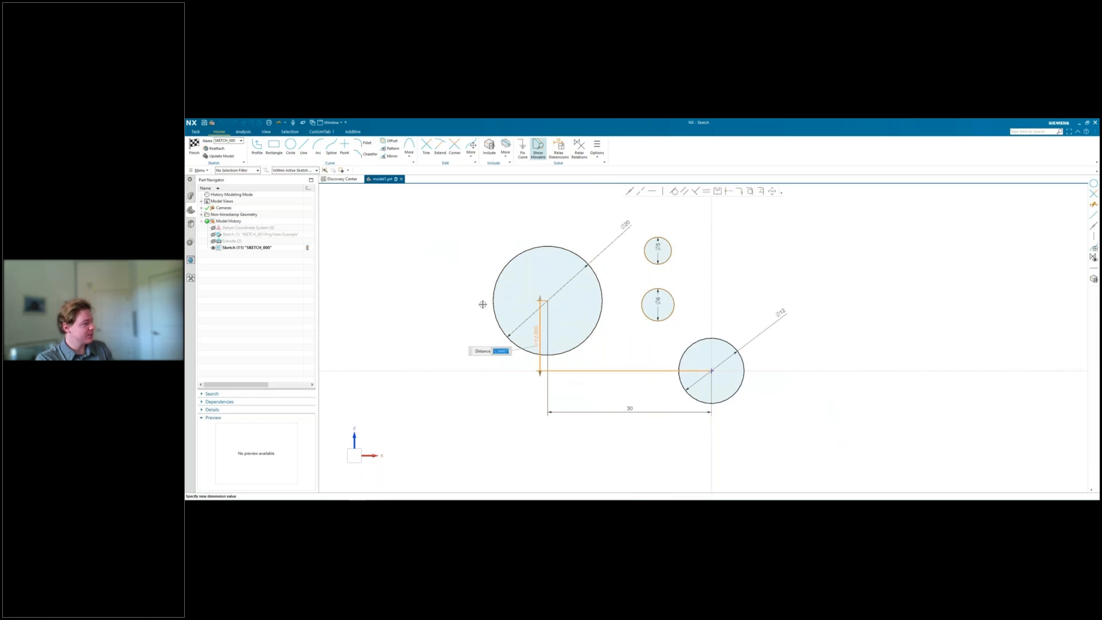
{"action": "type", "text": "14"}
{"action": "key", "text": "Return"}
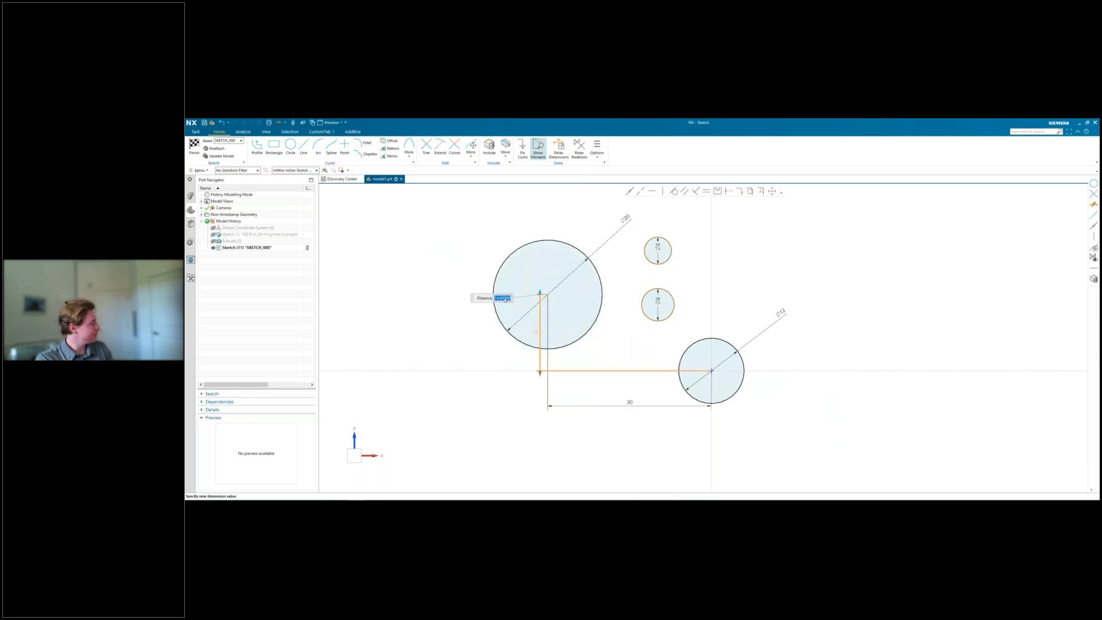
Step: Set the vertical distance between the large circle's center and the origin to 5
{"action": "type", "text": "5"}
{"action": "key", "text": "Return"}
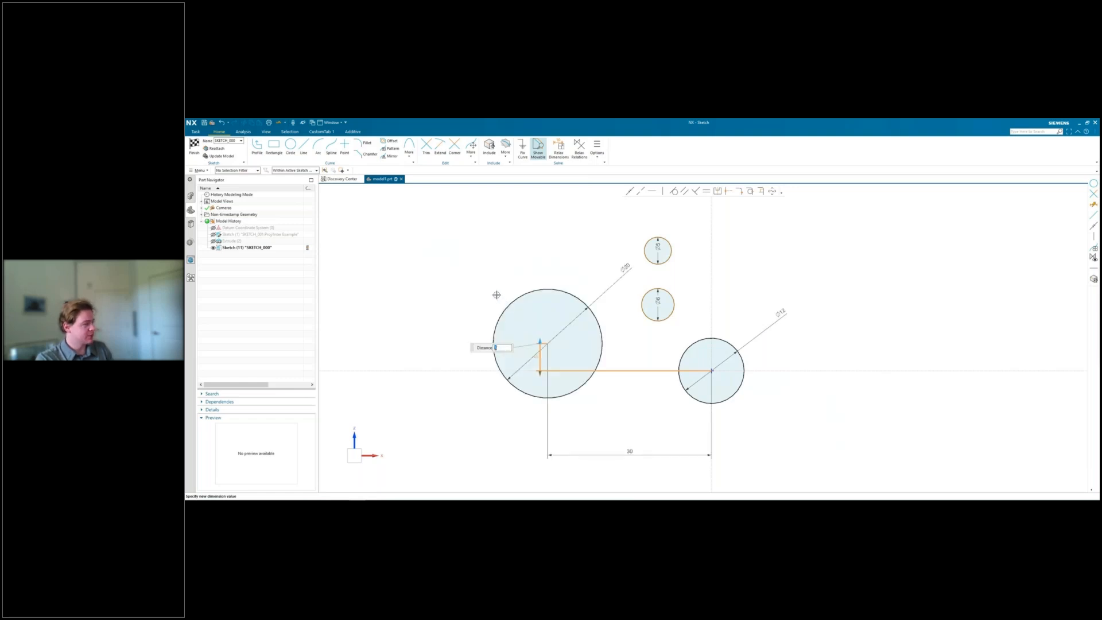
{"action": "left_click", "coordinate": [492, 291]}
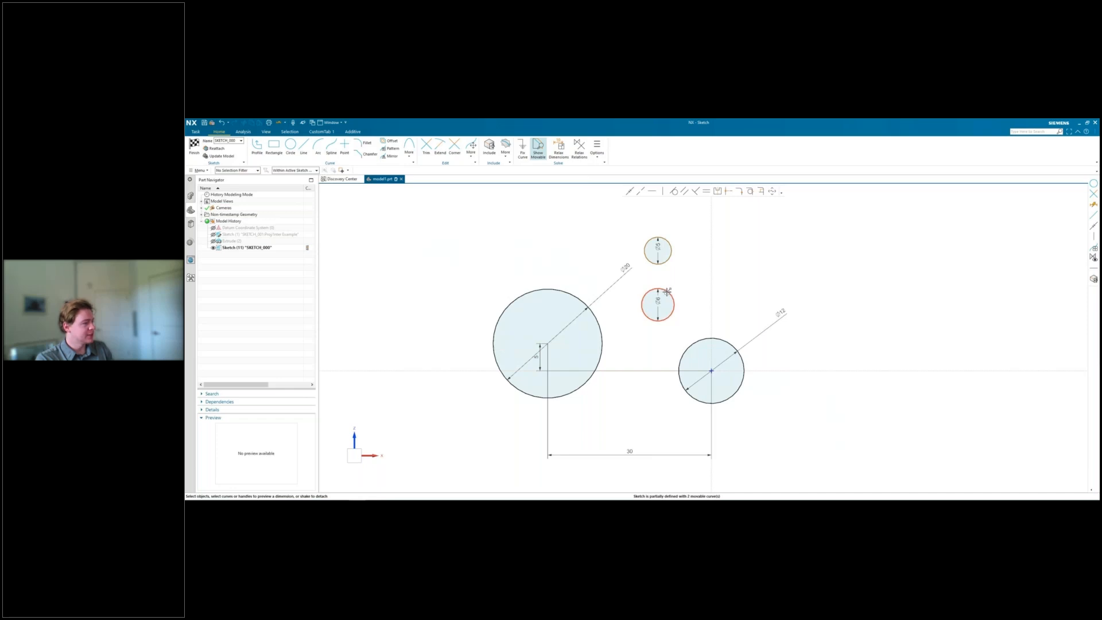
Step: Separate the two small circles and make the 6-diameter circle's center coincident with the large circle's center
{"action": "left_click_drag", "start_coordinate": [675, 292], "coordinate": [781, 240]}
{"action": "left_click", "coordinate": [630, 191]}
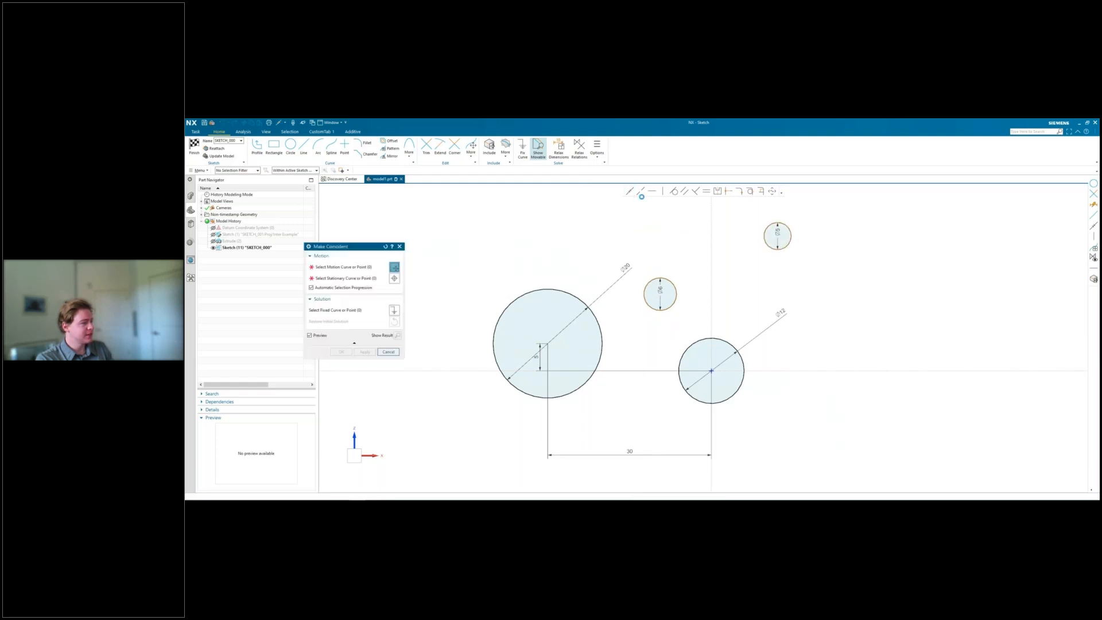
{"action": "left_click", "coordinate": [660, 293]}
{"action": "left_click", "coordinate": [547, 343]}
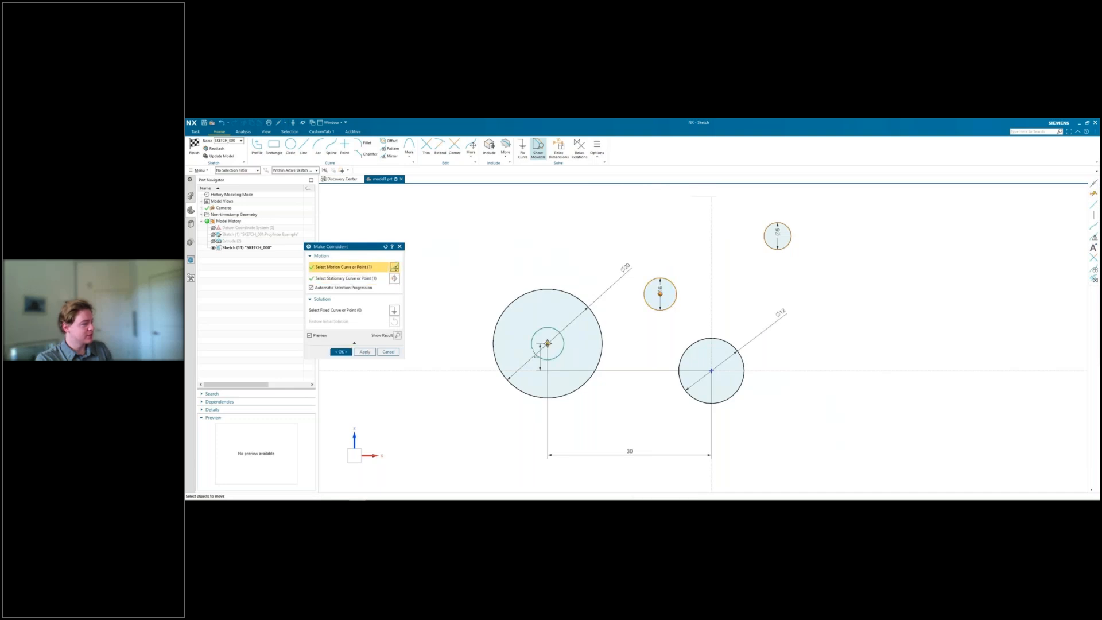
{"action": "left_click", "coordinate": [348, 353]}
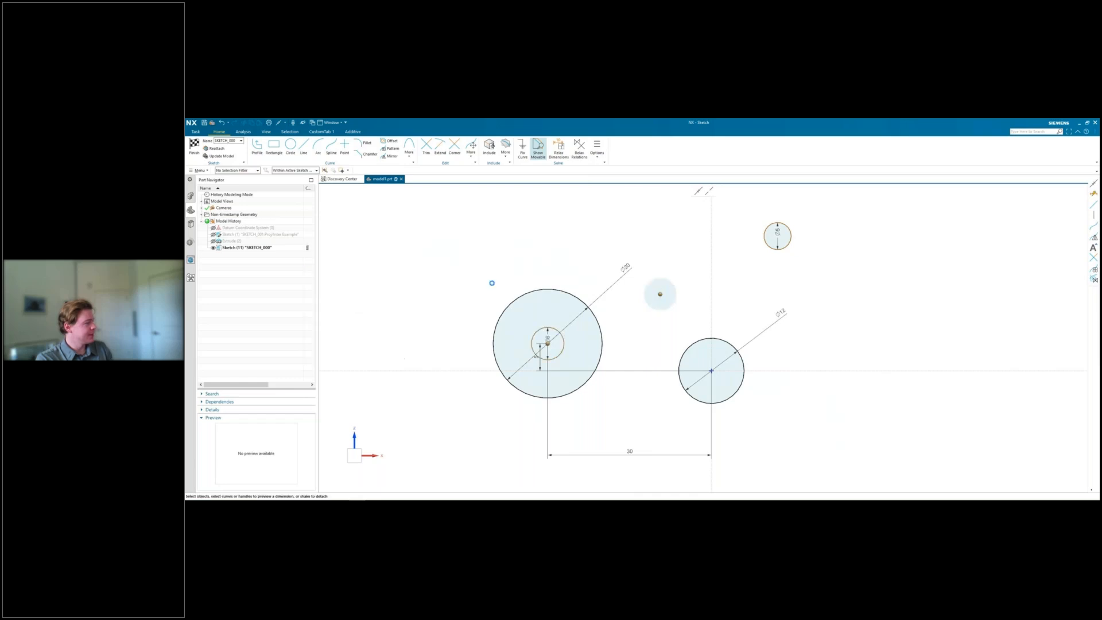
Step: Align the 5-diameter circle's center vertically with the large circle's center, and move the small circle sideways off that line
{"action": "left_click", "coordinate": [662, 191]}
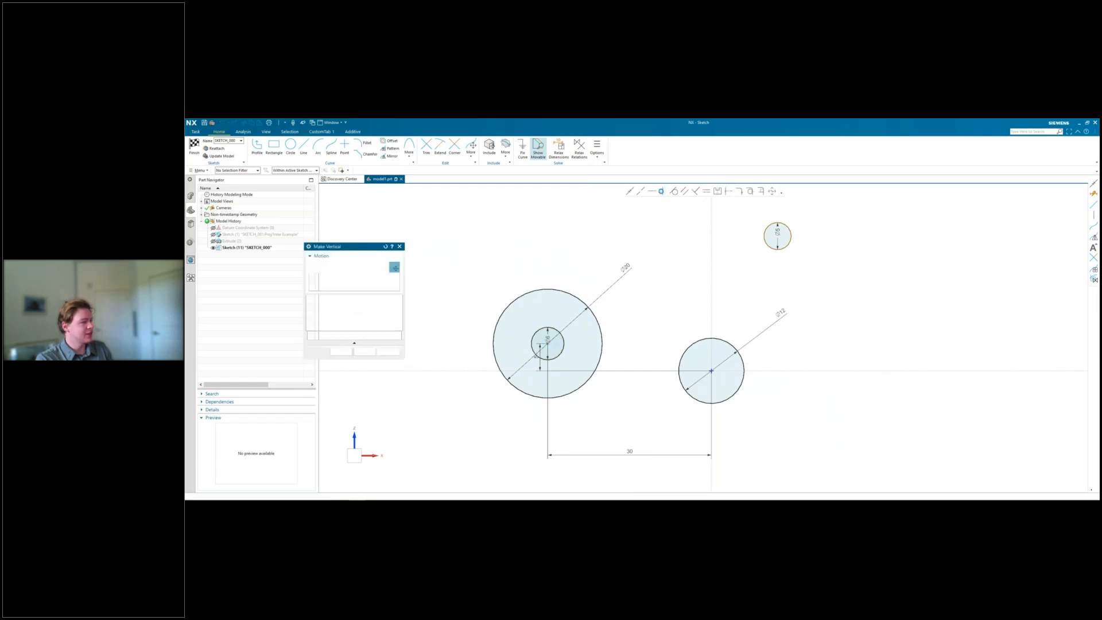
{"action": "left_click", "coordinate": [778, 235]}
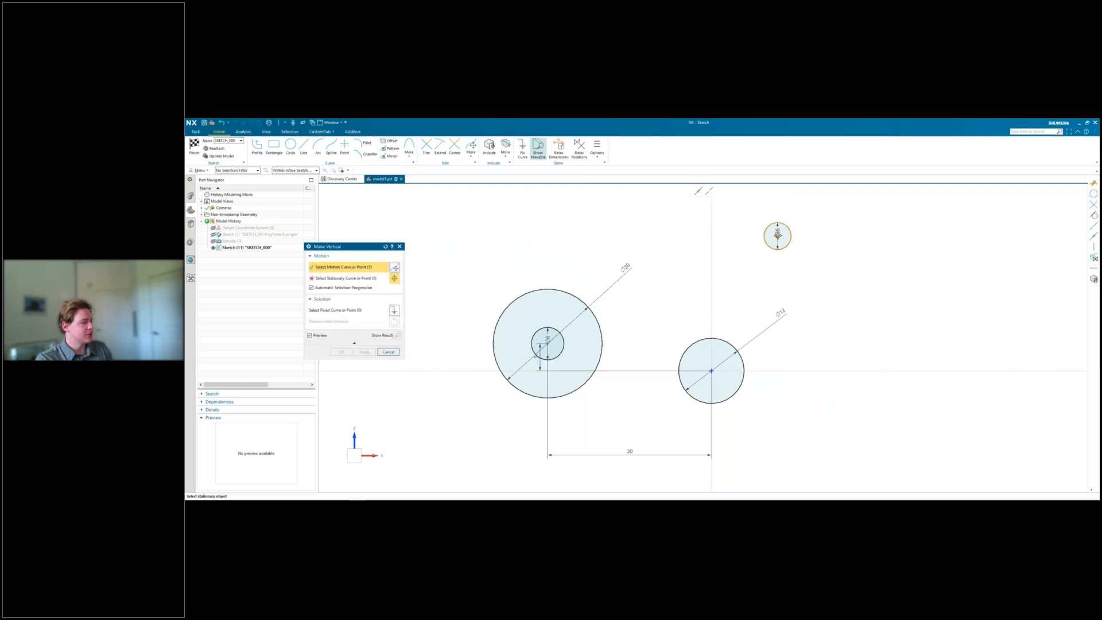
{"action": "left_click", "coordinate": [548, 343]}
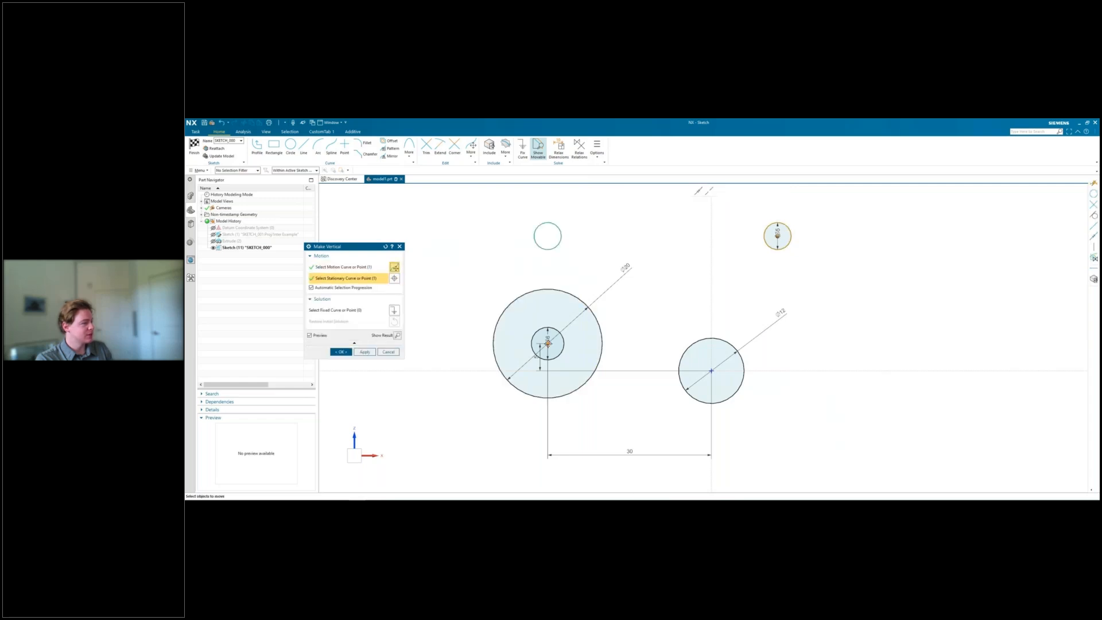
{"action": "left_click", "coordinate": [363, 351]}
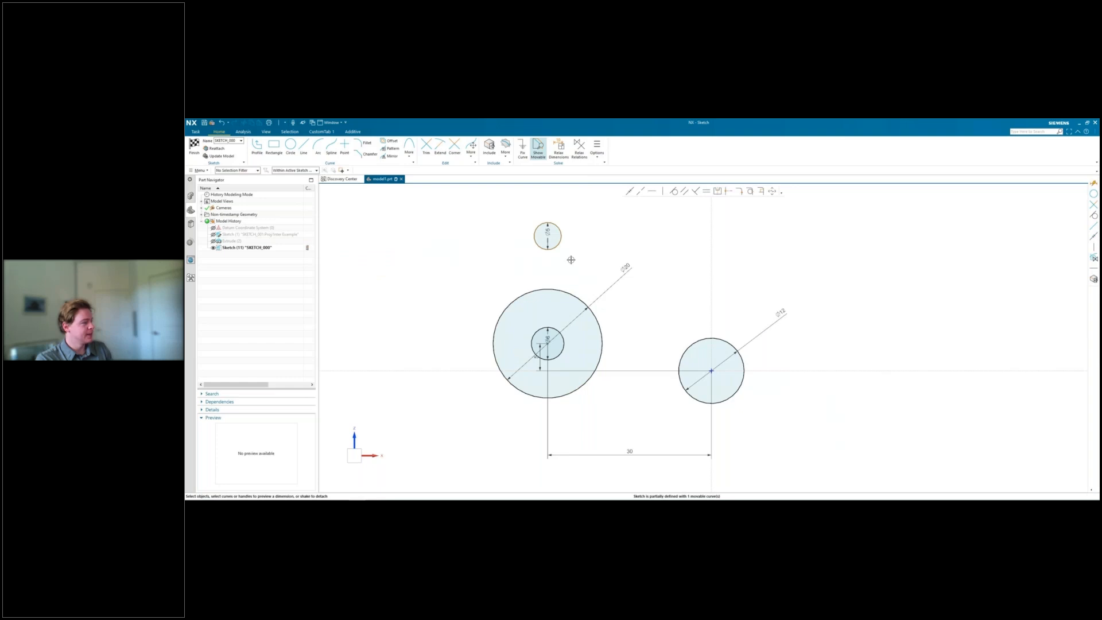
{"action": "left_click_drag", "start_coordinate": [558, 245], "coordinate": [485, 244]}
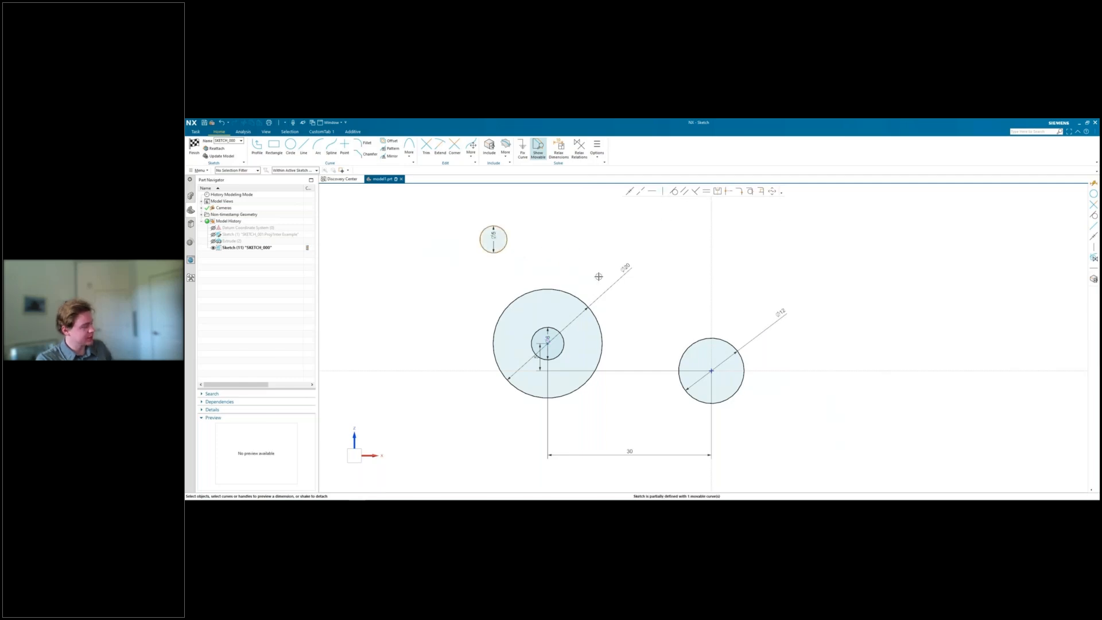
Step: Undo the sideways move of the 5-diameter circle and reposition its diameter dimension outside the circle
{"action": "key", "text": "ctrl+z"}
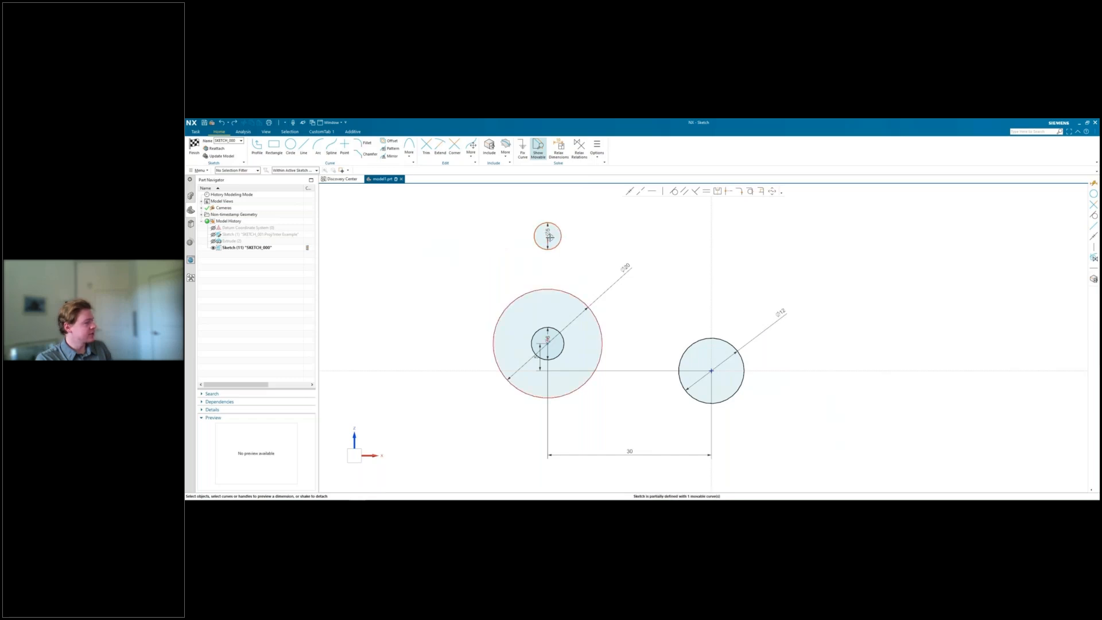
{"action": "left_click_drag", "start_coordinate": [548, 231], "coordinate": [583, 220]}
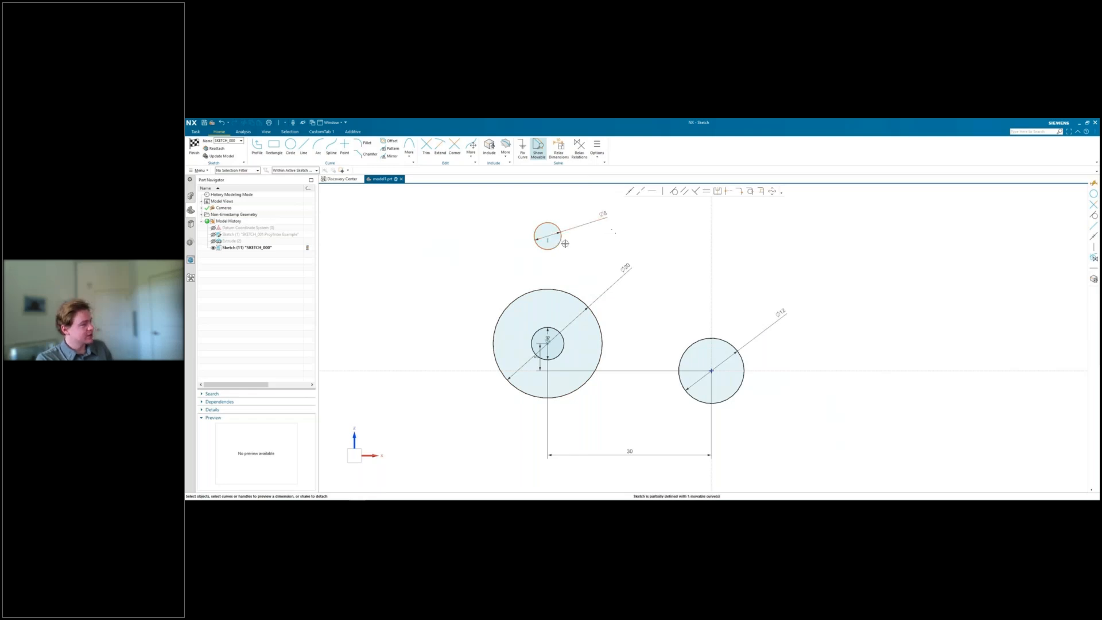
{"action": "key", "text": "Escape"}
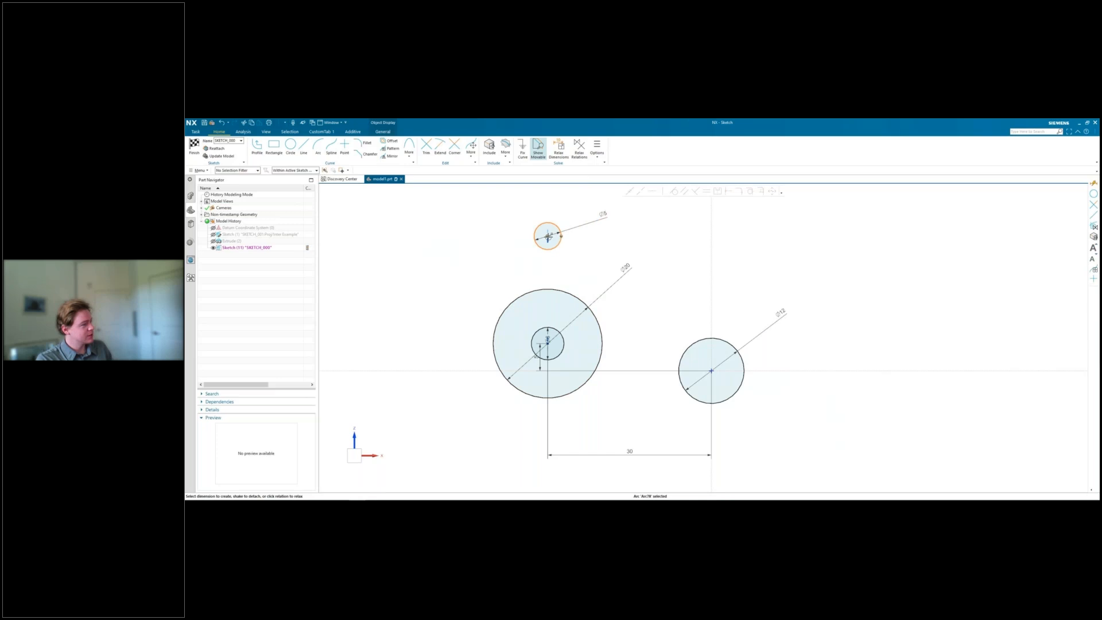
{"action": "left_click", "coordinate": [565, 343]}
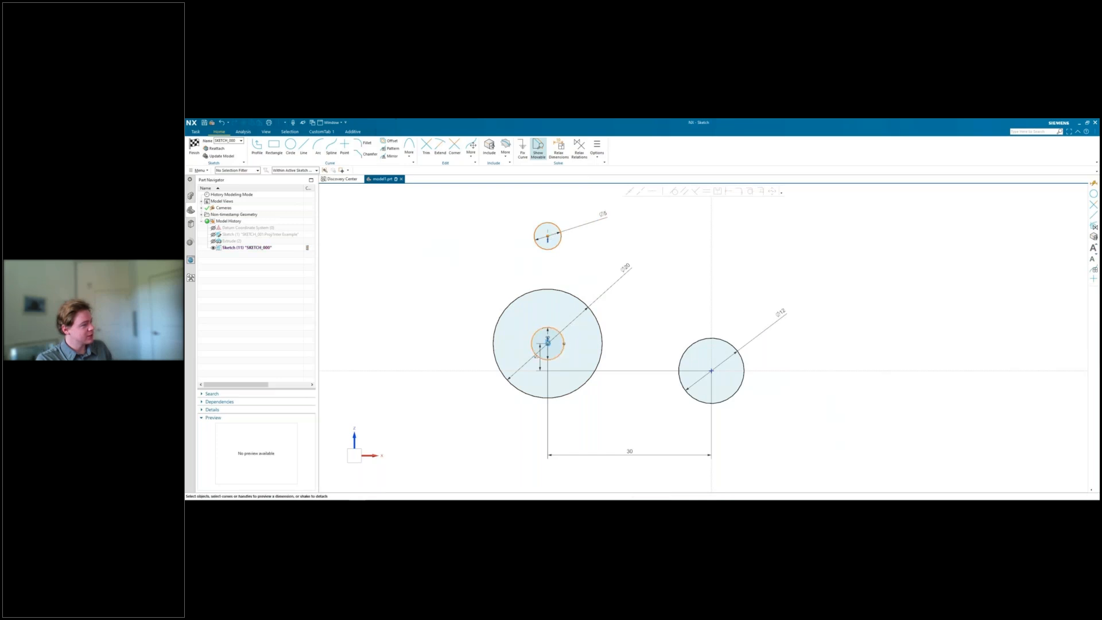
{"action": "left_click", "coordinate": [548, 343]}
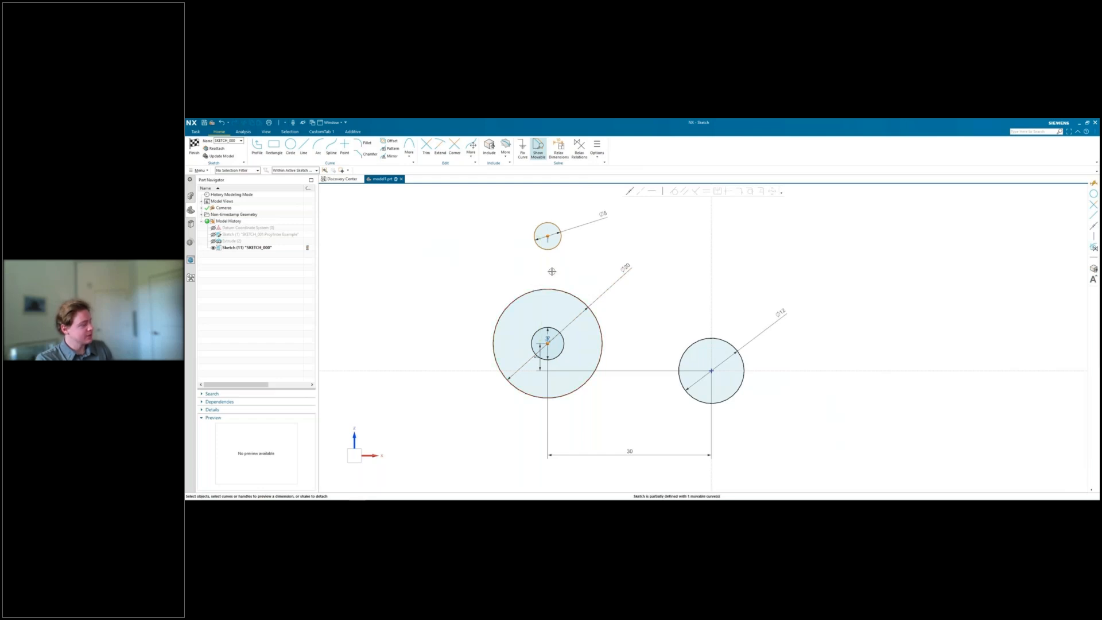
{"action": "left_click", "coordinate": [555, 234]}
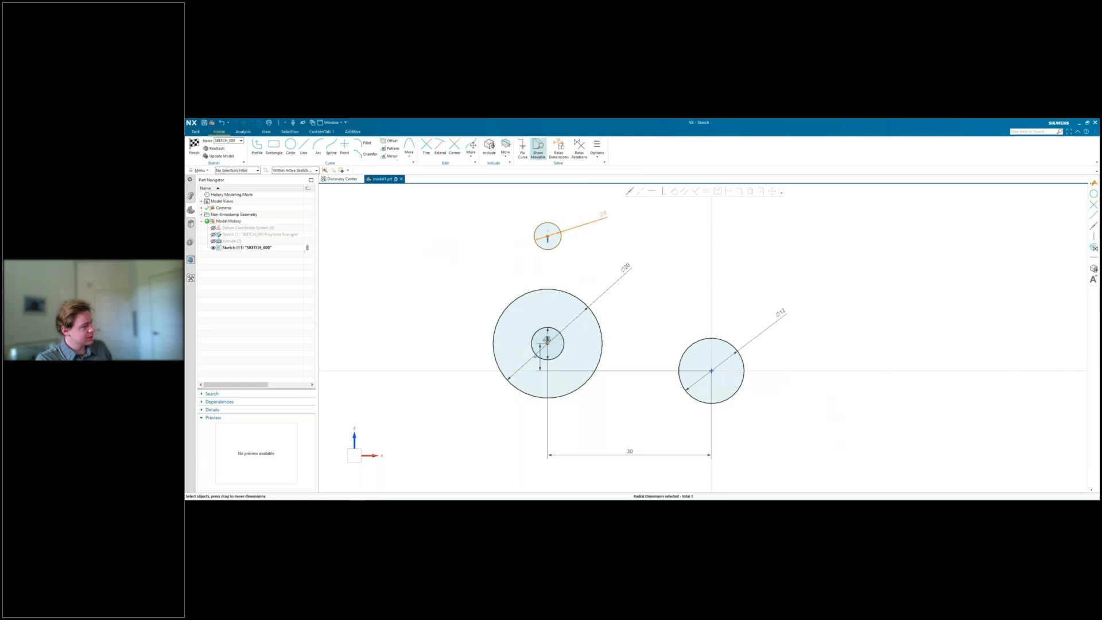
{"action": "key", "text": "Escape"}
Step: Dimension the vertical distance between the two small circles' centers as 6 and place the dimension outside the large circle
{"action": "left_click", "coordinate": [549, 246]}
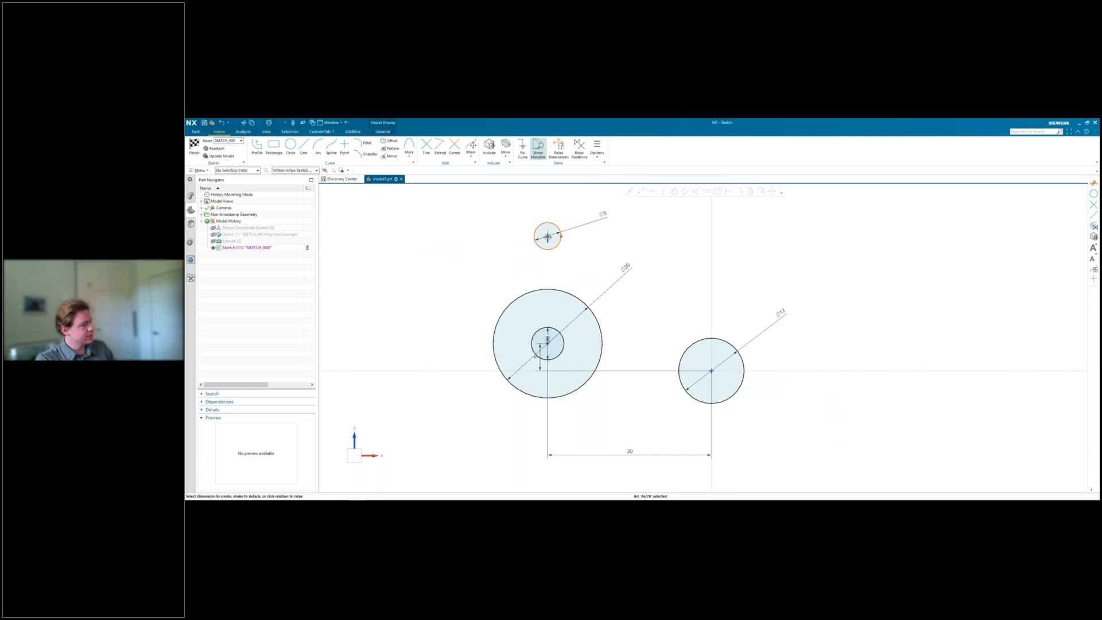
{"action": "left_click", "coordinate": [548, 342]}
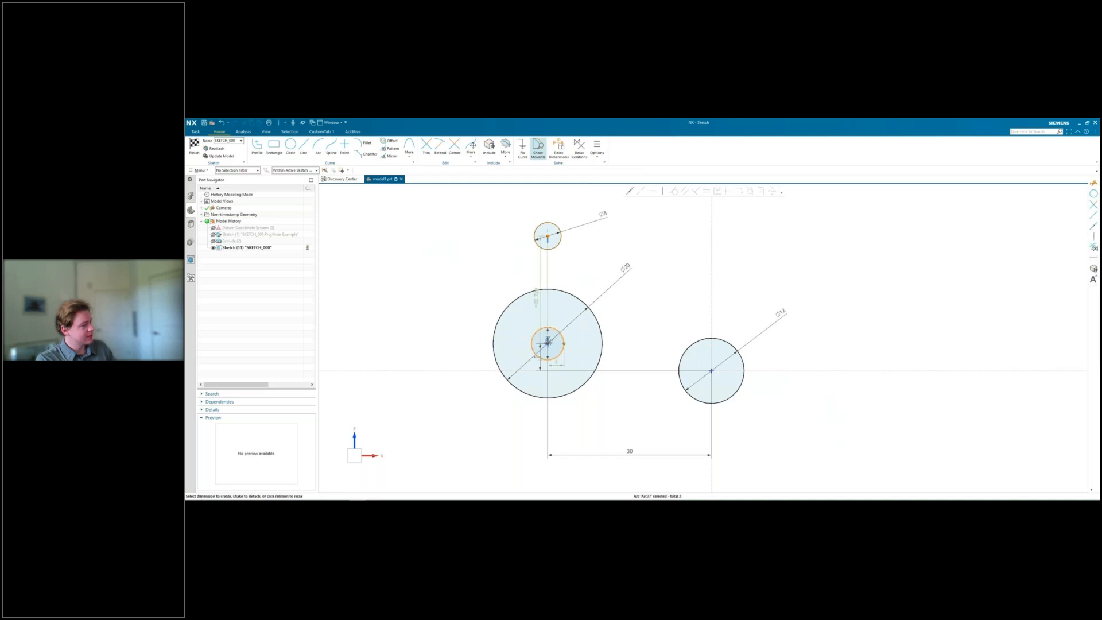
{"action": "key", "text": "Escape"}
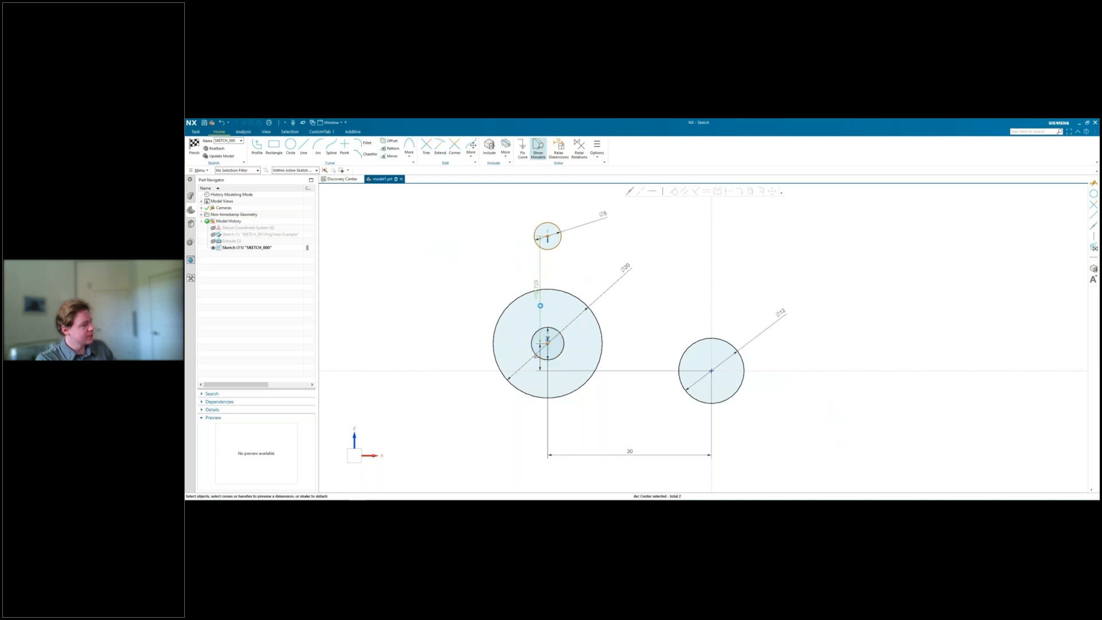
{"action": "left_click", "coordinate": [559, 287]}
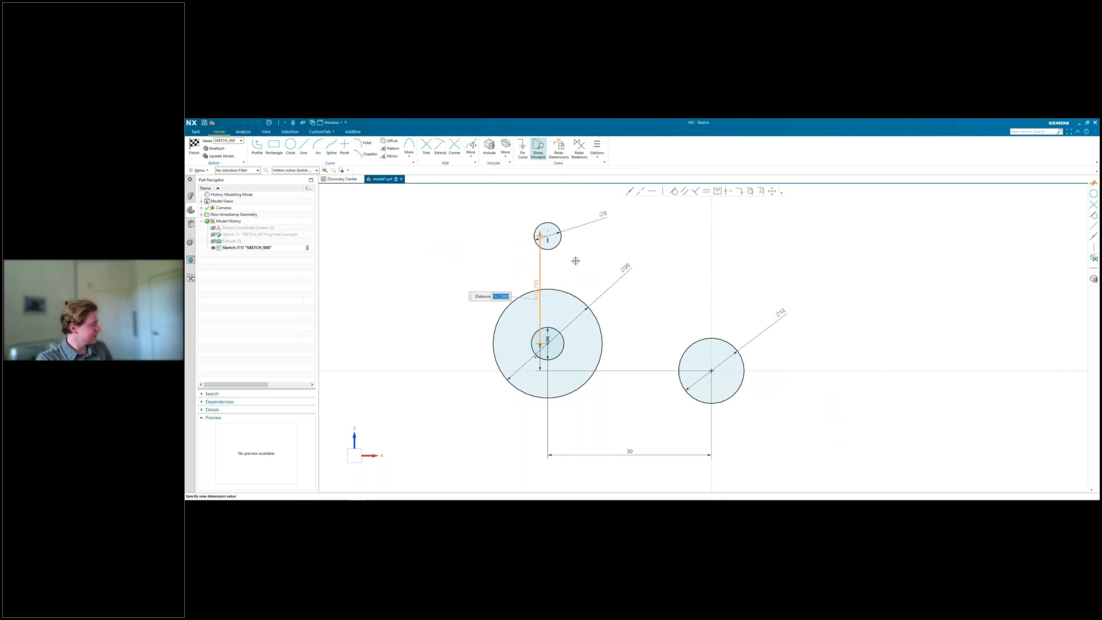
{"action": "type", "text": "5"}
{"action": "key", "text": "Return"}
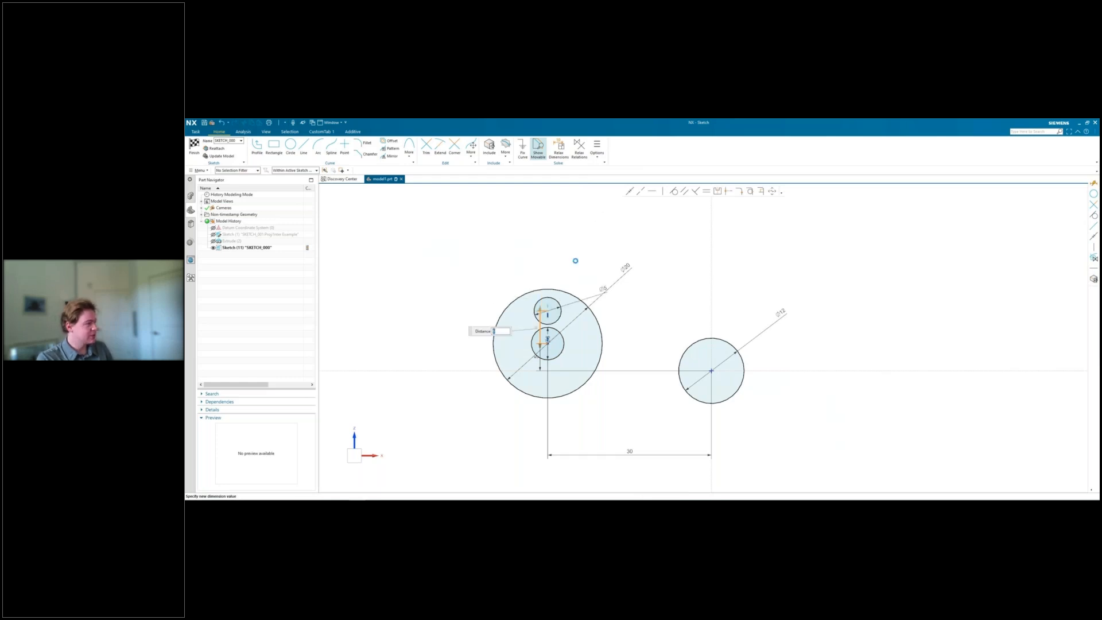
{"action": "middle_click", "coordinate": [571, 263]}
{"action": "left_click_drag", "start_coordinate": [538, 327], "coordinate": [461, 316]}
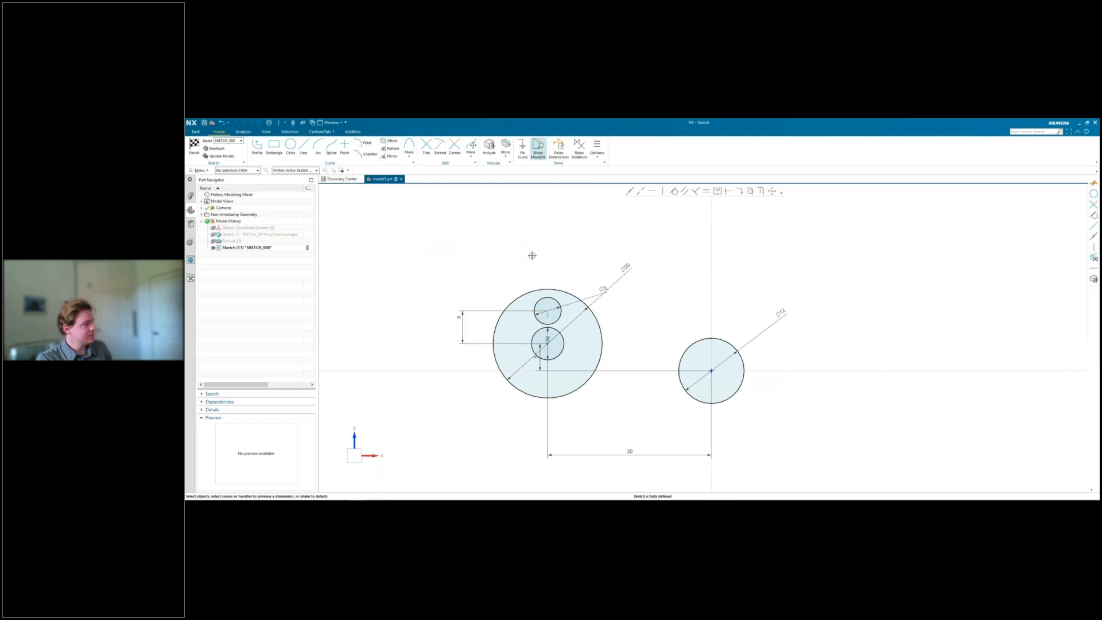
Step: Draw a slanted line below the circles, spanning from under the large circle to beyond the 12-diameter circle
{"action": "left_click", "coordinate": [310, 151]}
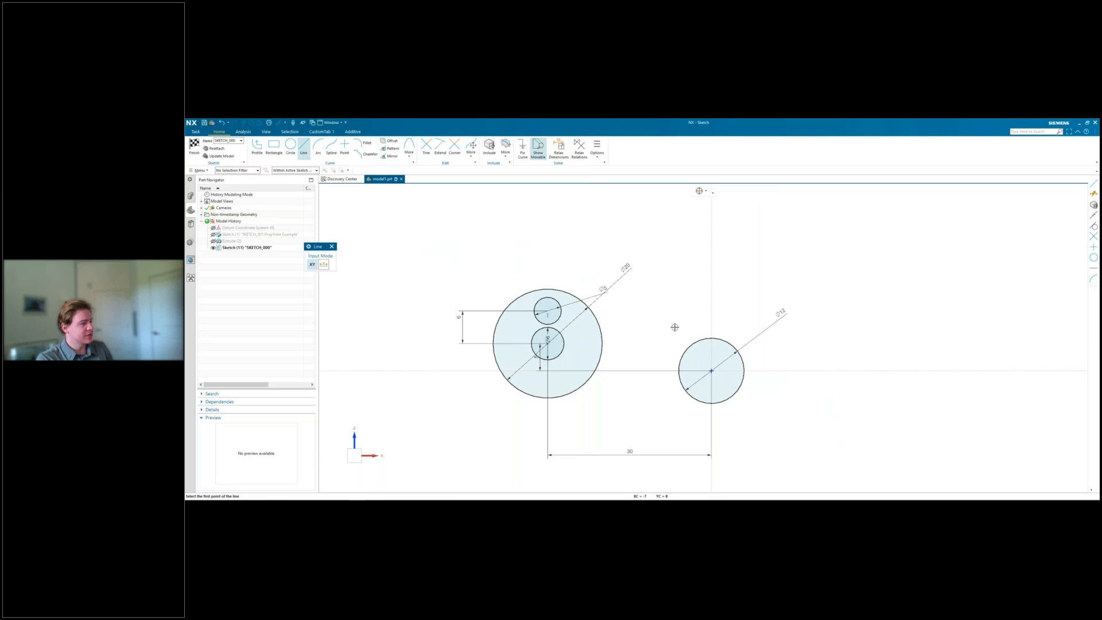
{"action": "middle_click_drag", "start_coordinate": [689, 338], "coordinate": [689, 291], "text": "shift"}
{"action": "left_click", "coordinate": [575, 430]}
{"action": "left_click", "coordinate": [511, 423]}
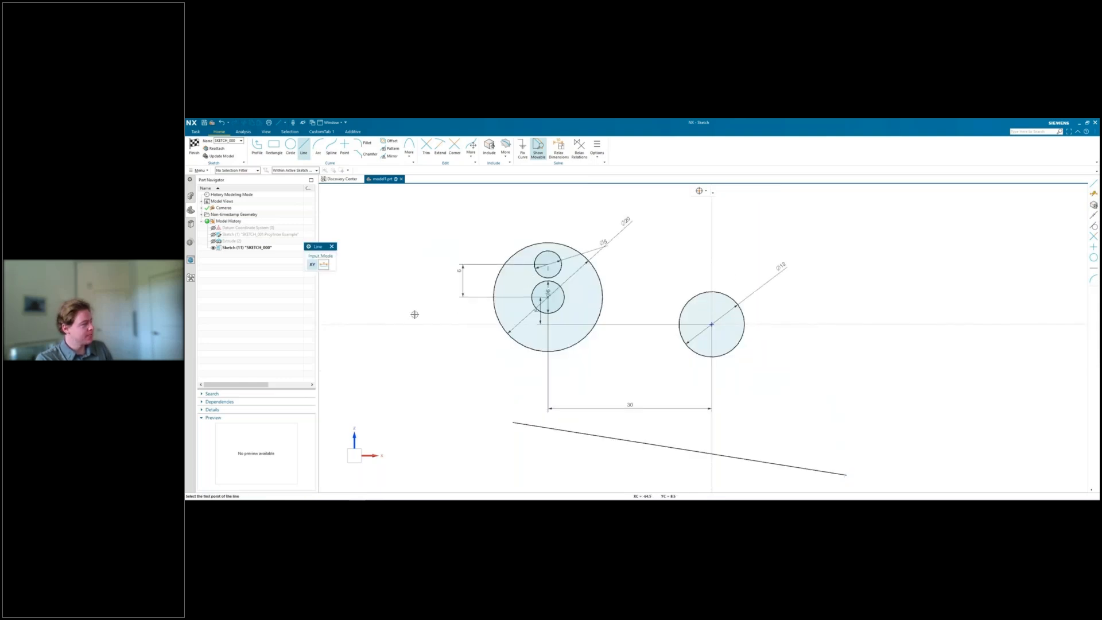
{"action": "left_click", "coordinate": [331, 246]}
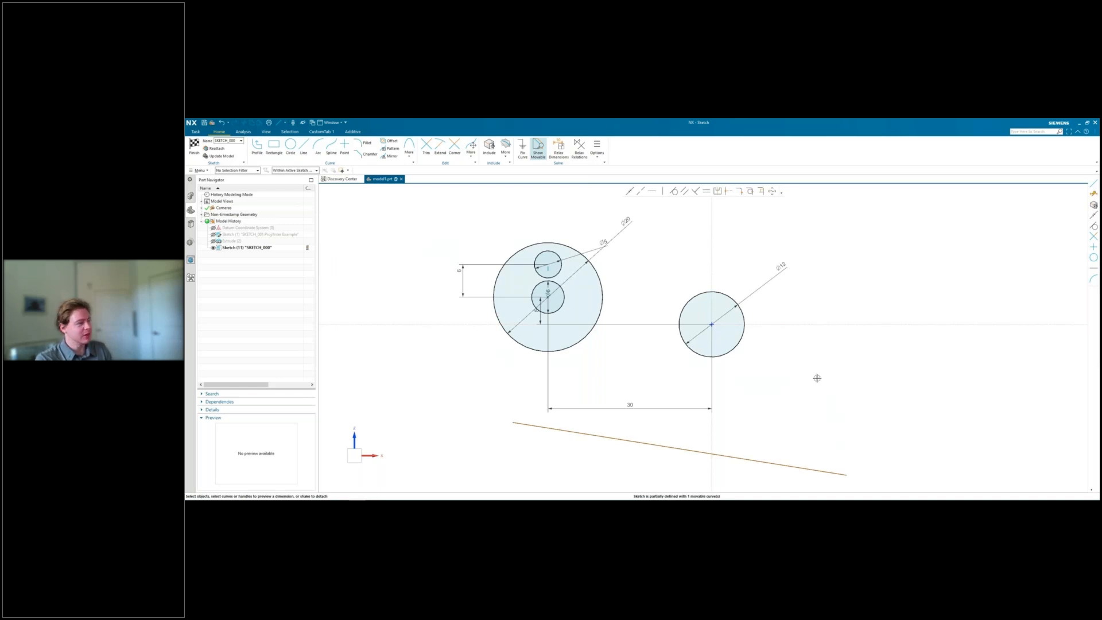
Step: Make the slanted line tangent to the underside of the 20-diameter circle
{"action": "left_click", "coordinate": [674, 191]}
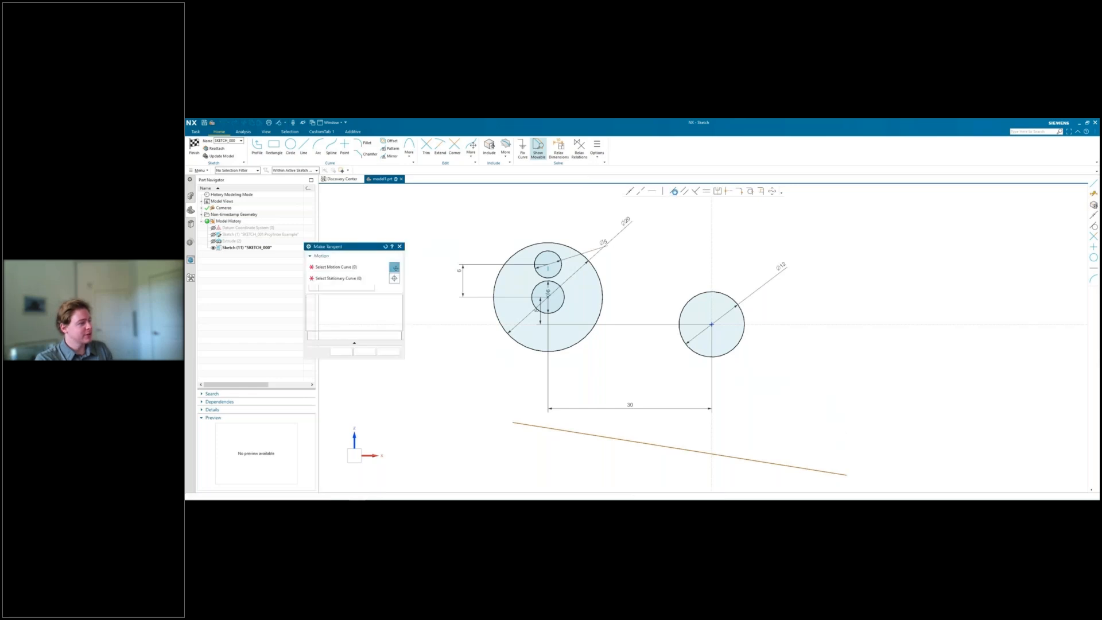
{"action": "left_click", "coordinate": [594, 437]}
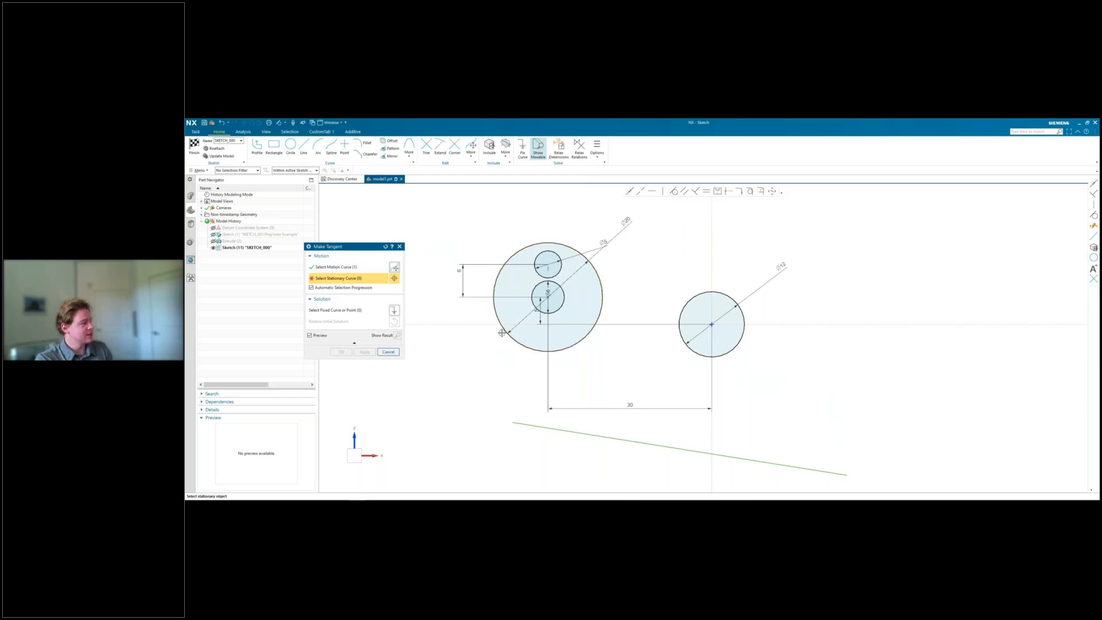
{"action": "left_click", "coordinate": [531, 347]}
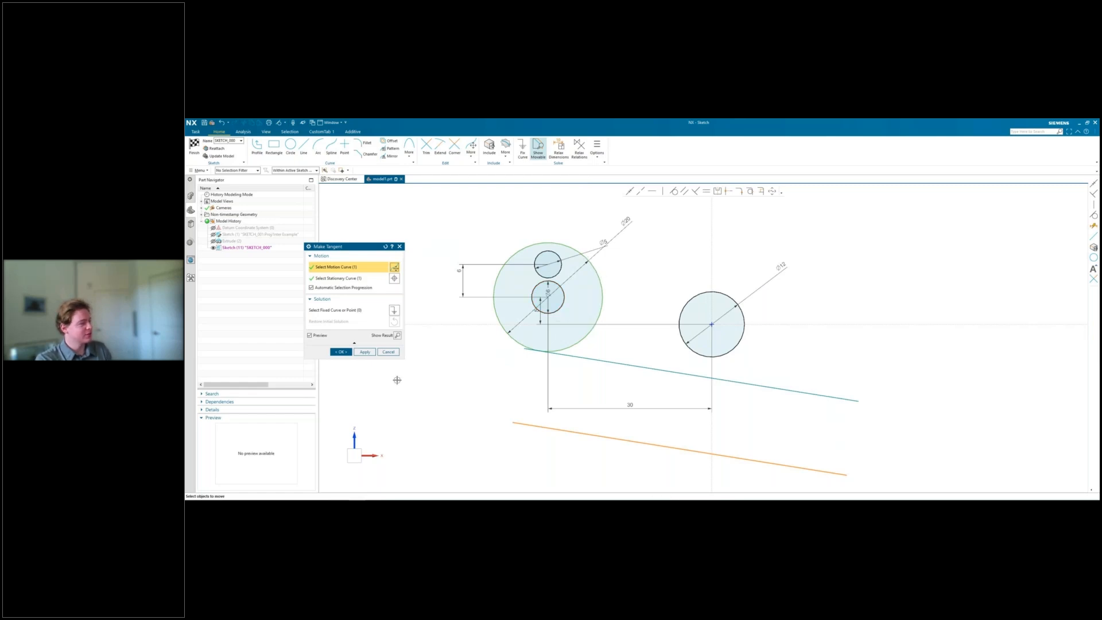
{"action": "left_click", "coordinate": [363, 352]}
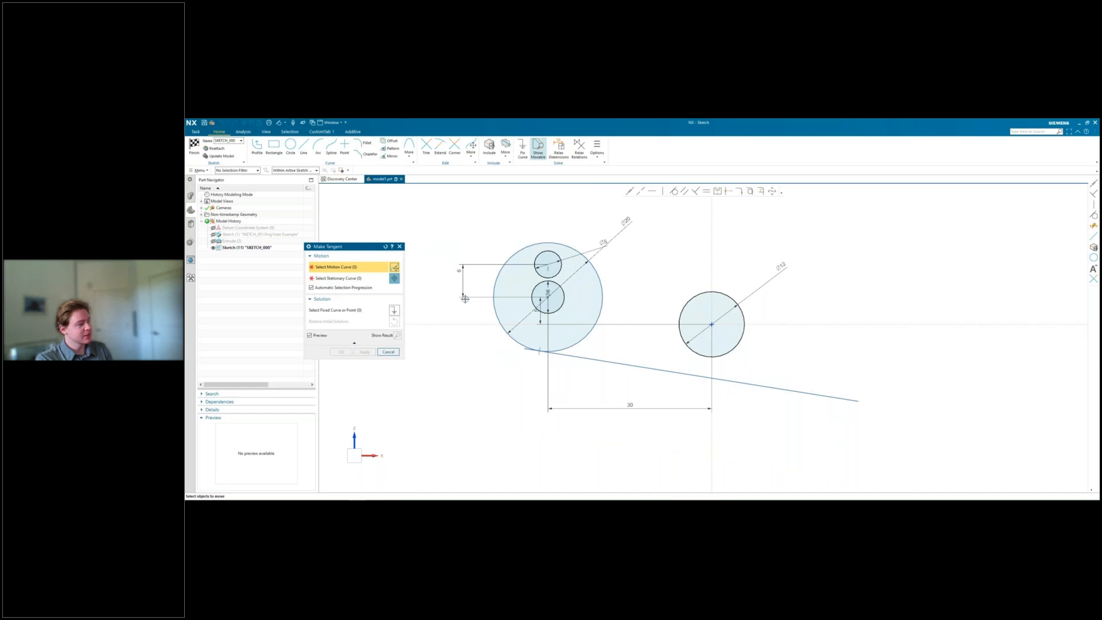
Step: Make the same line tangent to the underside of the 12-diameter circle as well
{"action": "left_click", "coordinate": [765, 387]}
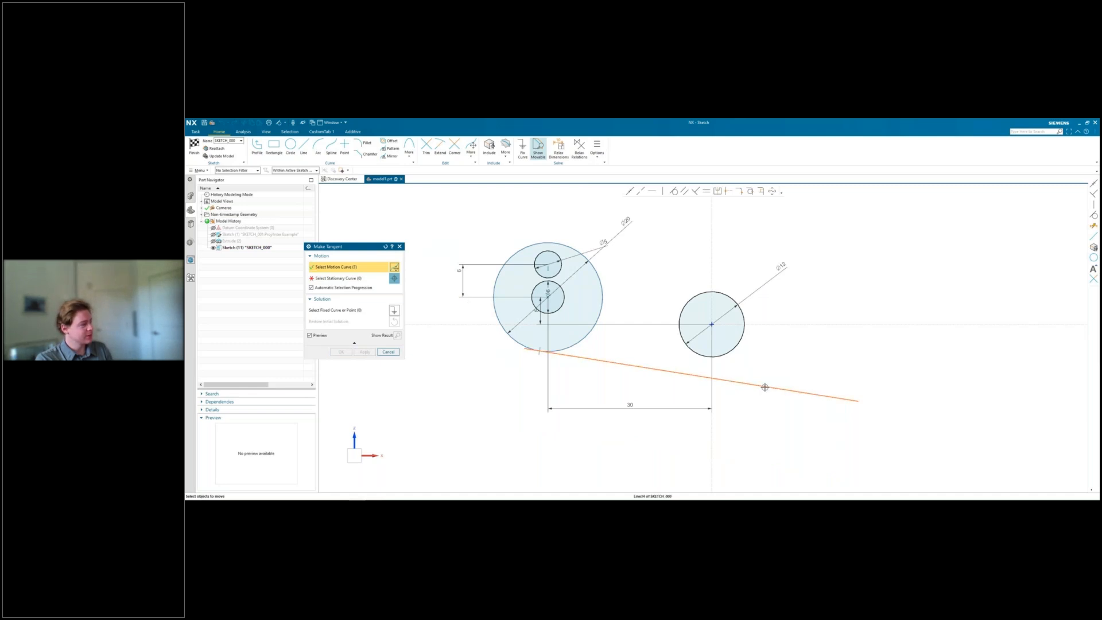
{"action": "left_click", "coordinate": [738, 345]}
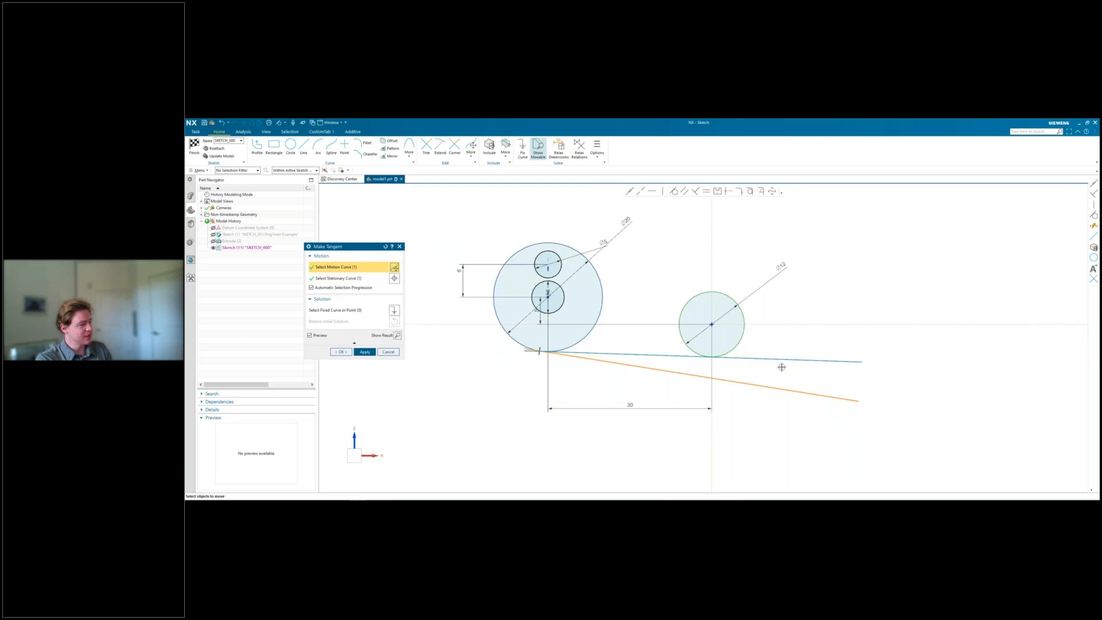
{"action": "left_click", "coordinate": [342, 352]}
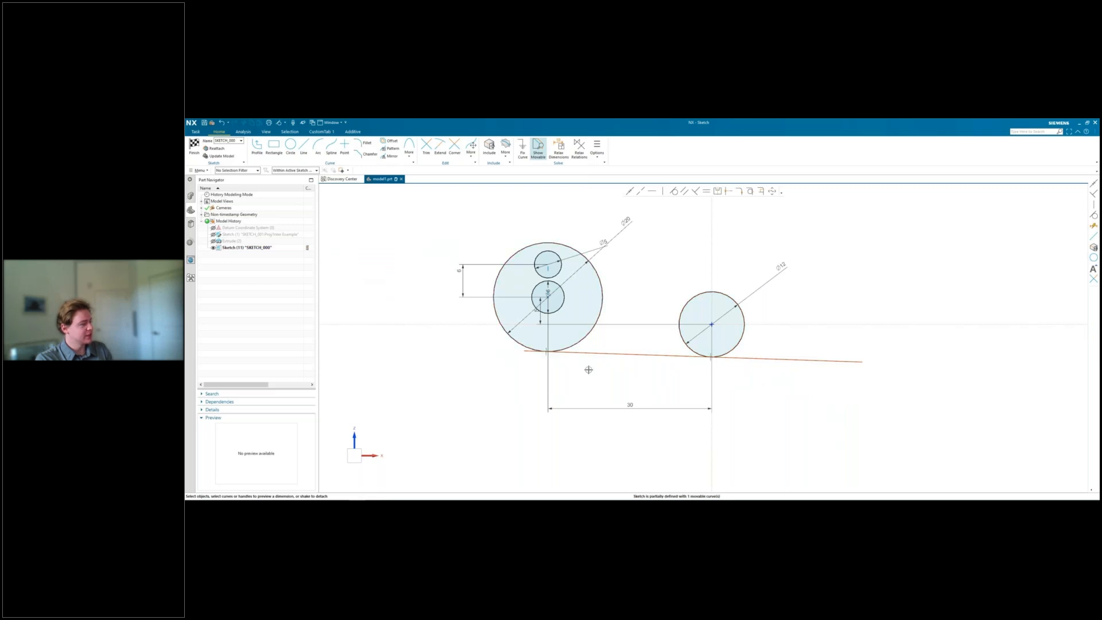
Step: Make the tangent line's endpoints coincident with the 20-diameter and 12-diameter circles so the line ends at its tangent points
{"action": "left_click", "coordinate": [630, 194]}
{"action": "left_click", "coordinate": [524, 352]}
{"action": "left_click", "coordinate": [502, 326]}
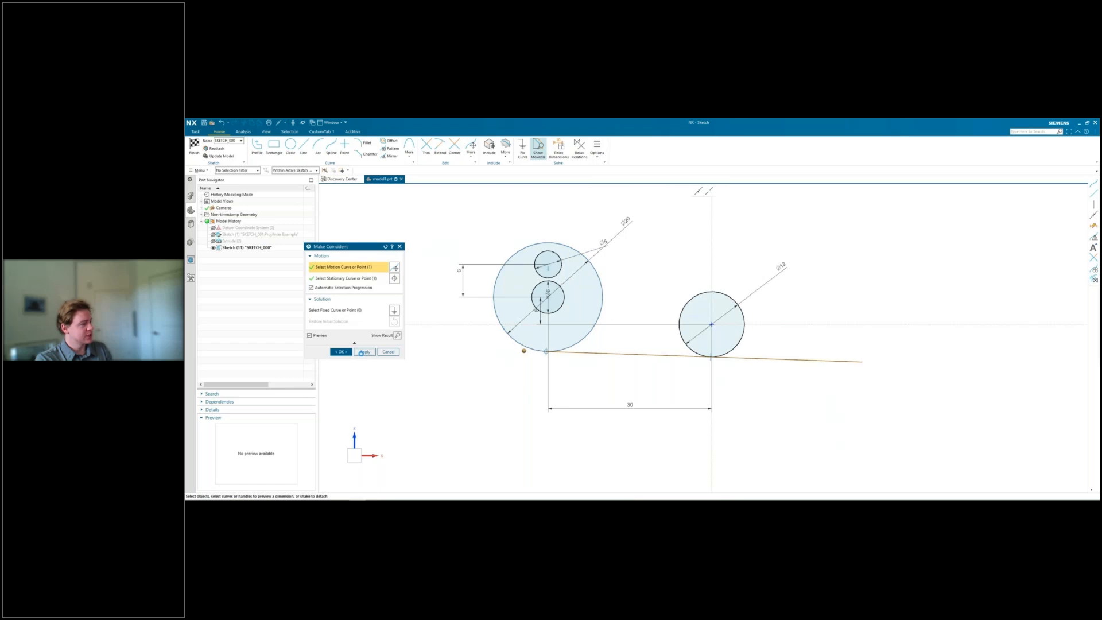
{"action": "left_click", "coordinate": [862, 362]}
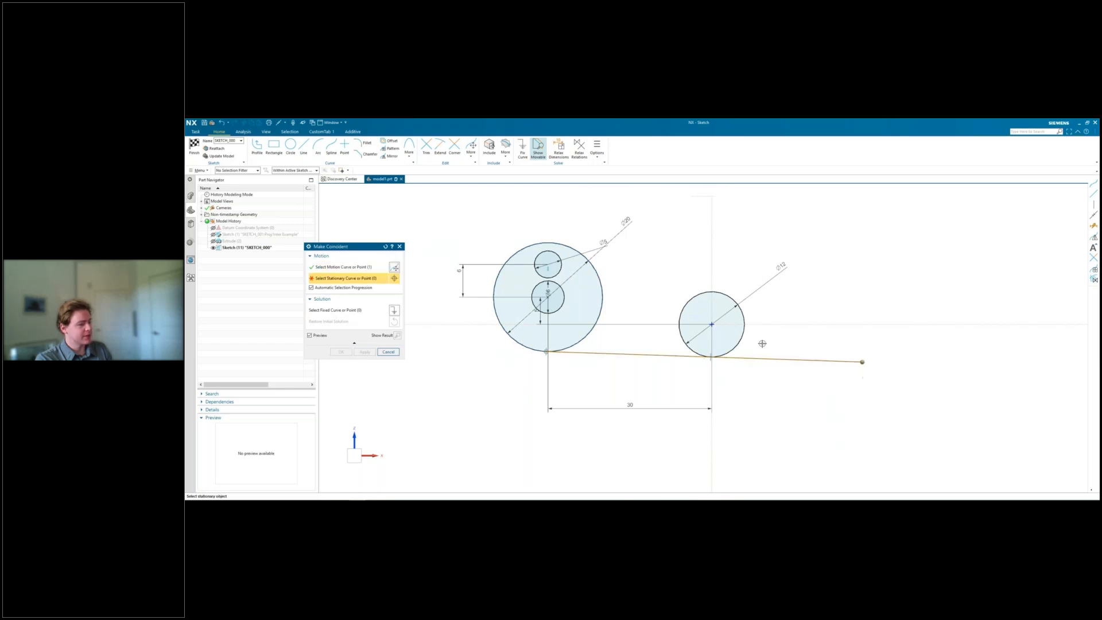
{"action": "left_click", "coordinate": [743, 337]}
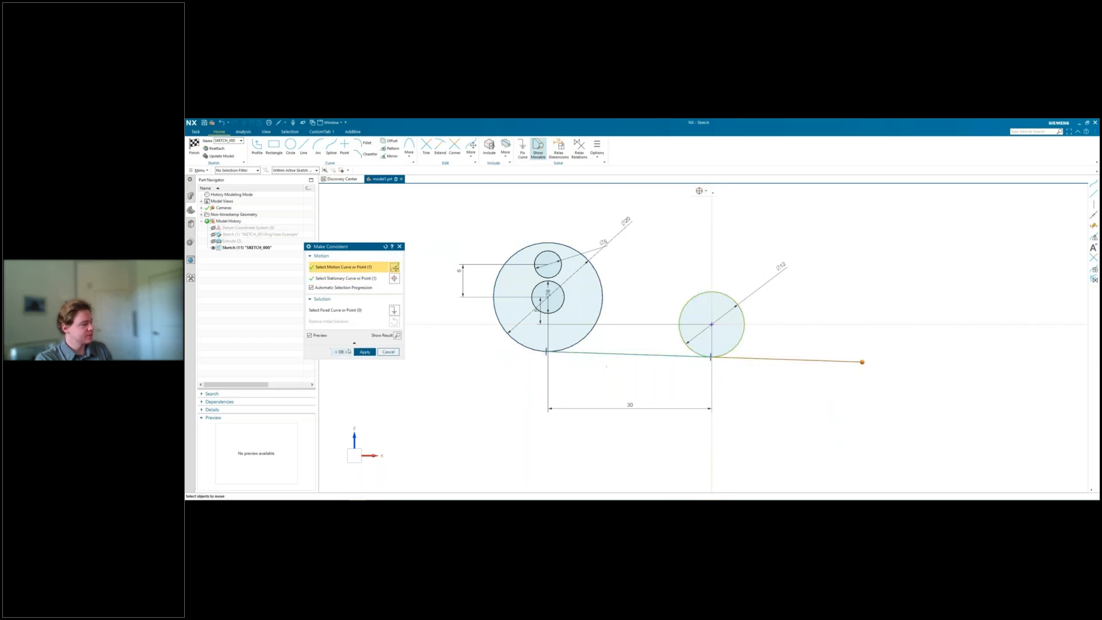
{"action": "left_click", "coordinate": [346, 351]}
Step: Start a By Poles studio spline in the empty area above the large circle, placing its first four poles
{"action": "mouse_move", "coordinate": [628, 281]}
{"action": "middle_mouse_down", "text": "shift"}
{"action": "mouse_move", "coordinate": [745, 338]}
{"action": "mouse_move", "coordinate": [704, 320]}
{"action": "middle_mouse_up", "text": "shift"}
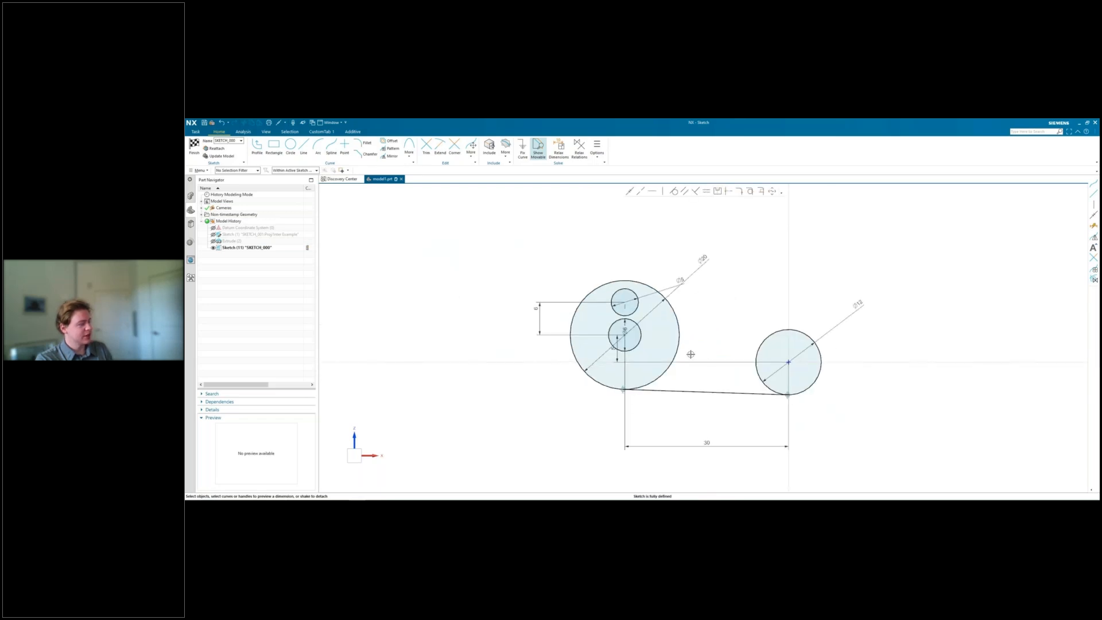
{"action": "middle_click_drag", "start_coordinate": [719, 307], "coordinate": [778, 308], "text": "shift"}
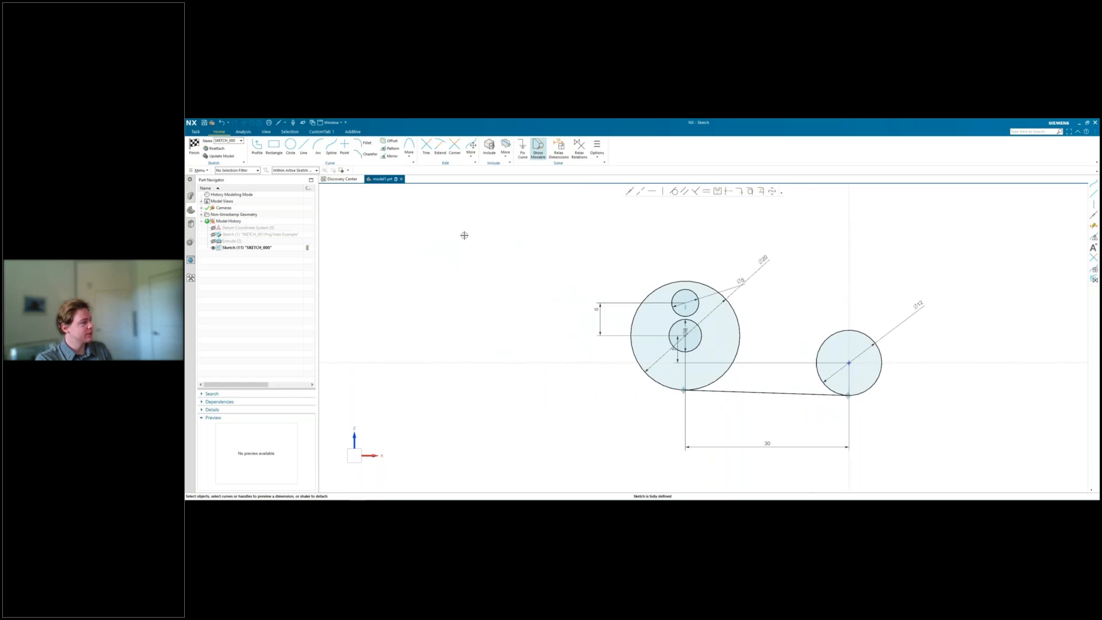
{"action": "left_click", "coordinate": [333, 148]}
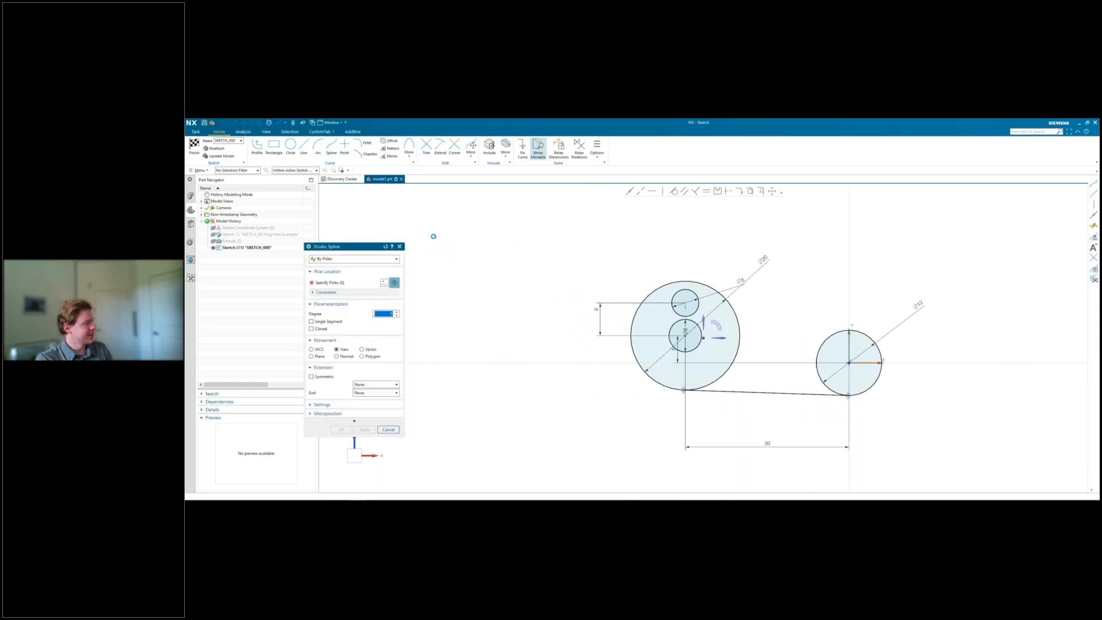
{"action": "left_click", "coordinate": [379, 259]}
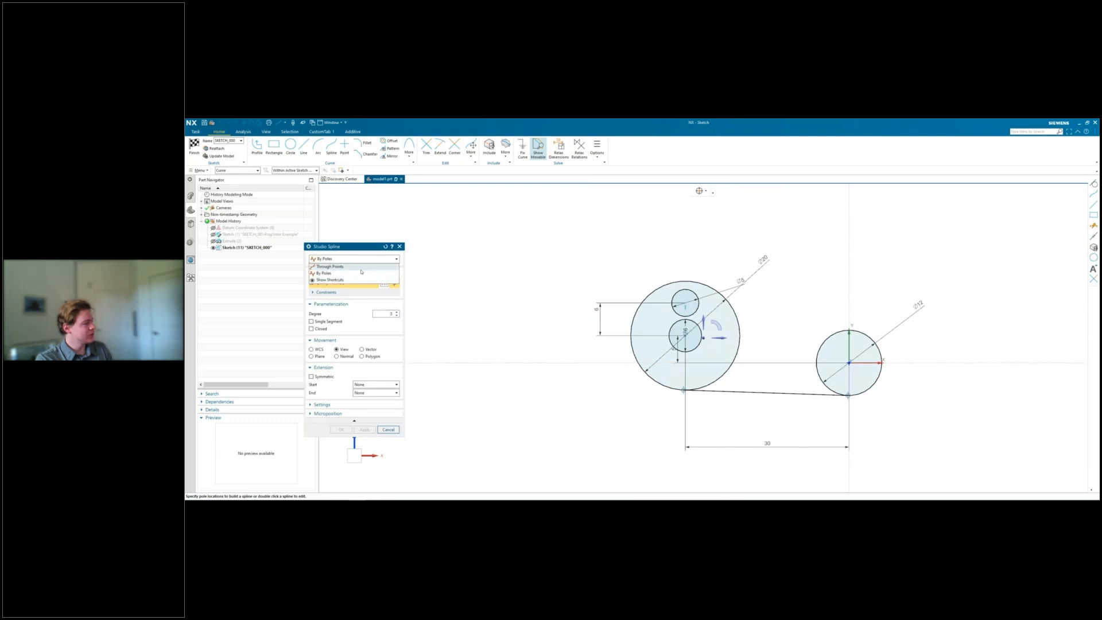
{"action": "left_click", "coordinate": [362, 273]}
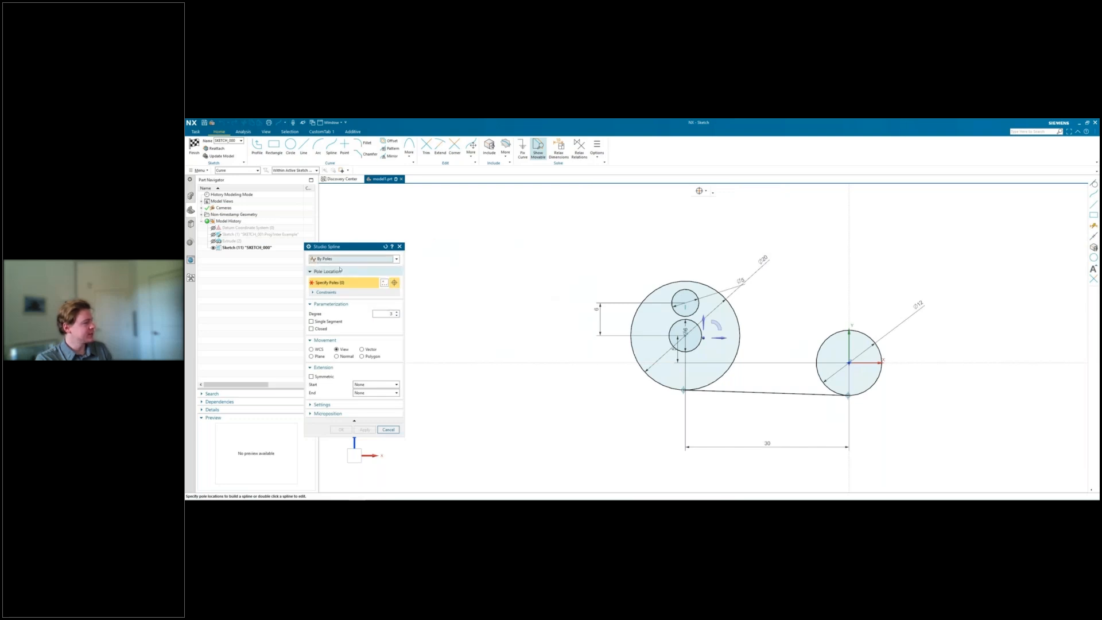
{"action": "left_click", "coordinate": [470, 214]}
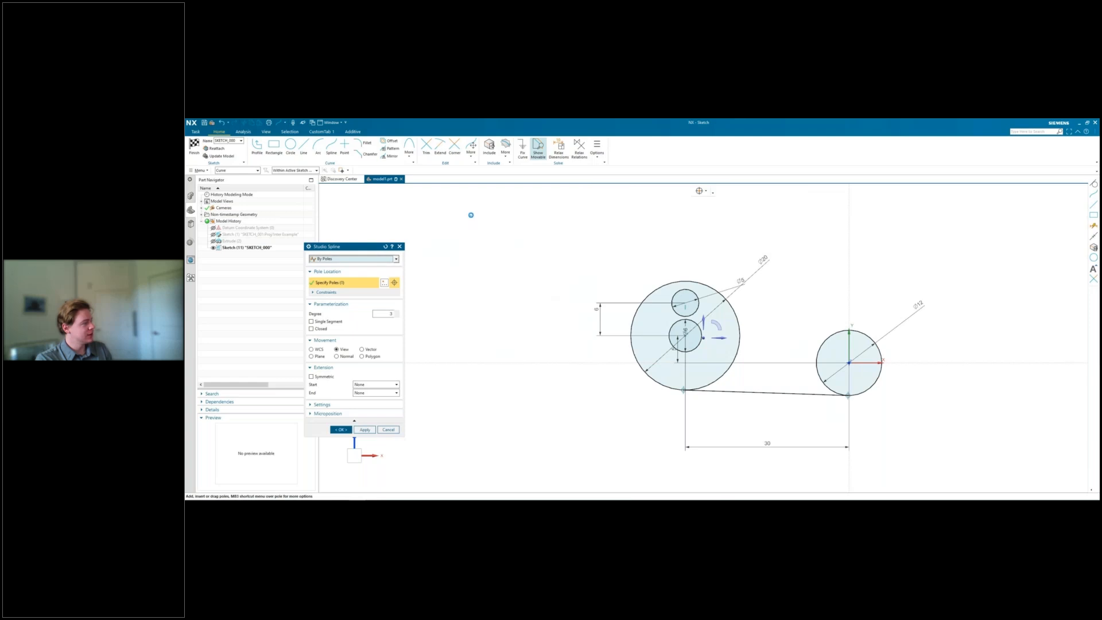
{"action": "left_click", "coordinate": [580, 216]}
{"action": "left_click", "coordinate": [574, 293]}
{"action": "left_click", "coordinate": [631, 273]}
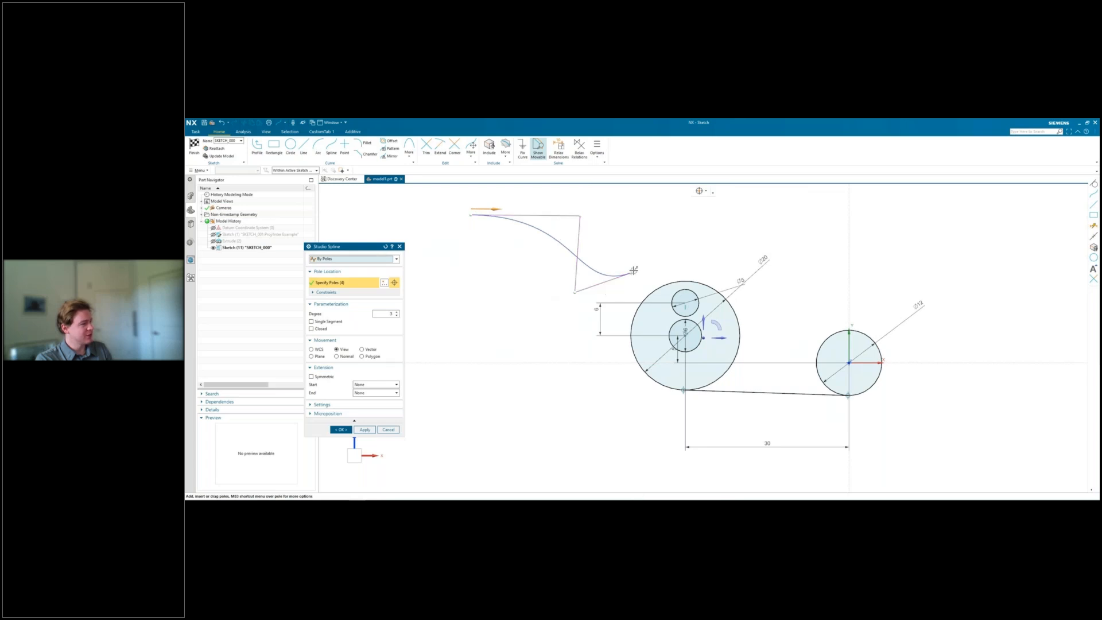
Step: Preview the spline as closed, keep it open, and add four more poles curving back above the first ones
{"action": "left_click", "coordinate": [311, 329]}
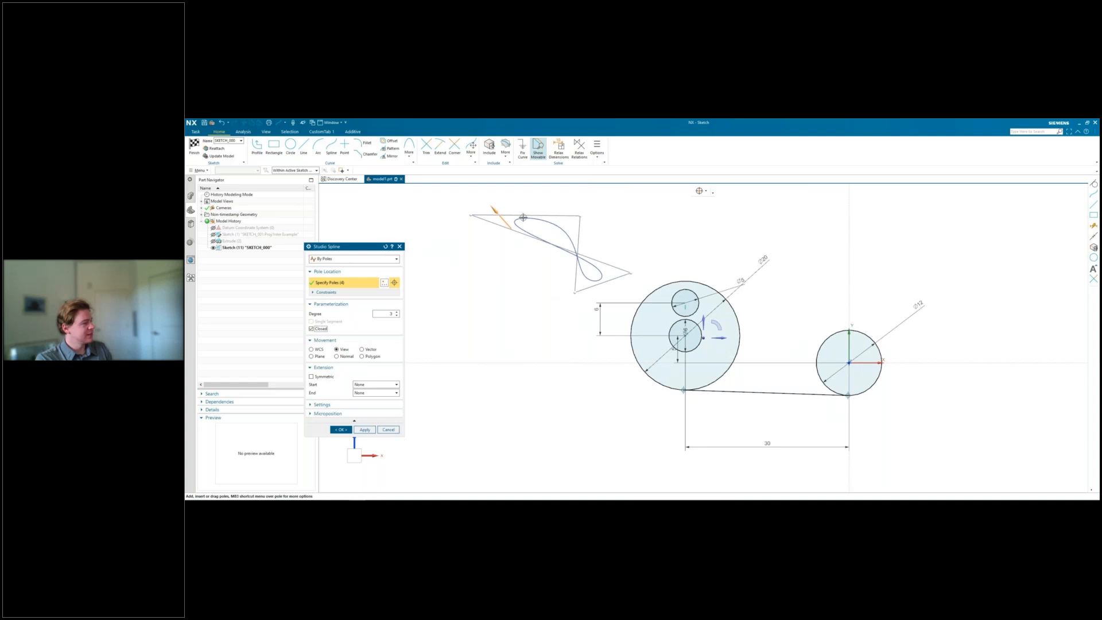
{"action": "left_click", "coordinate": [311, 329]}
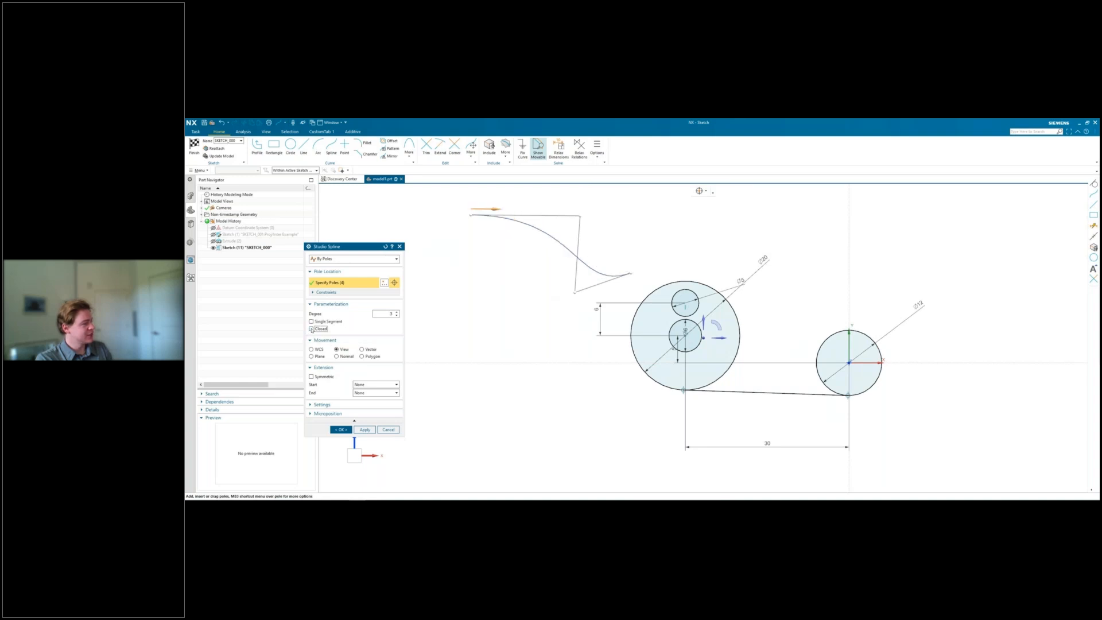
{"action": "left_click", "coordinate": [675, 237]}
{"action": "left_click", "coordinate": [625, 198]}
{"action": "left_click", "coordinate": [564, 192]}
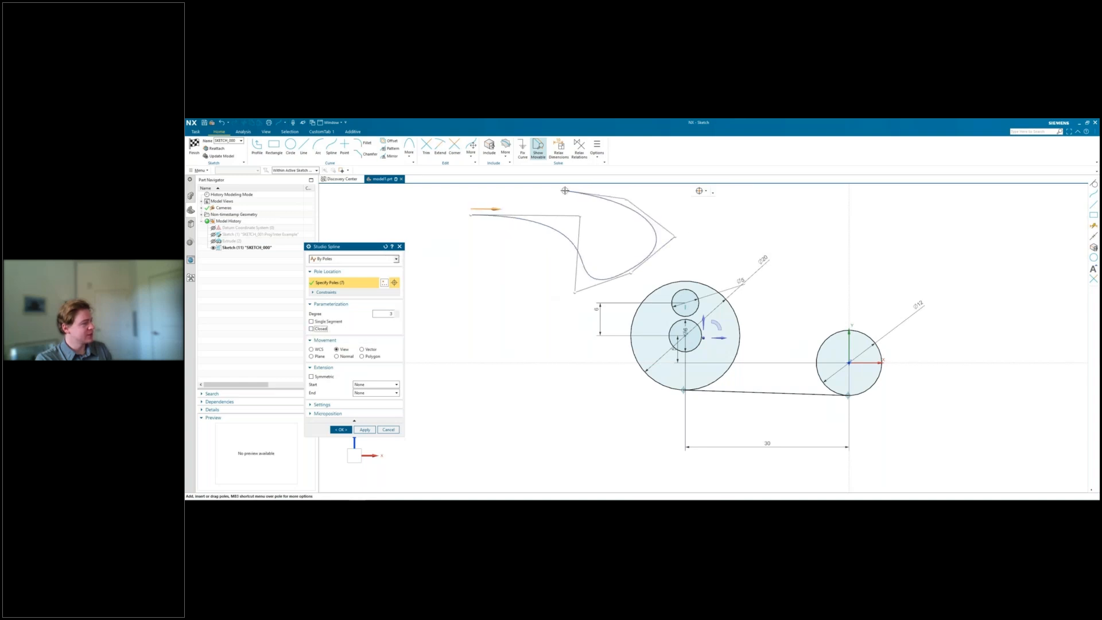
{"action": "left_click", "coordinate": [497, 193]}
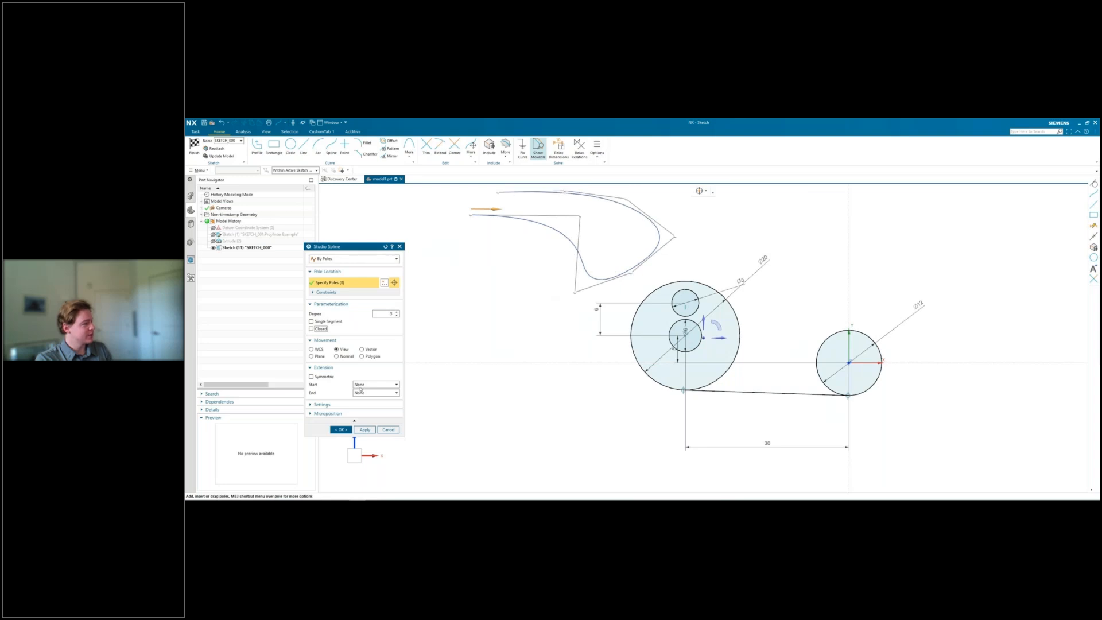
{"action": "left_click", "coordinate": [311, 329]}
{"action": "left_click", "coordinate": [311, 328]}
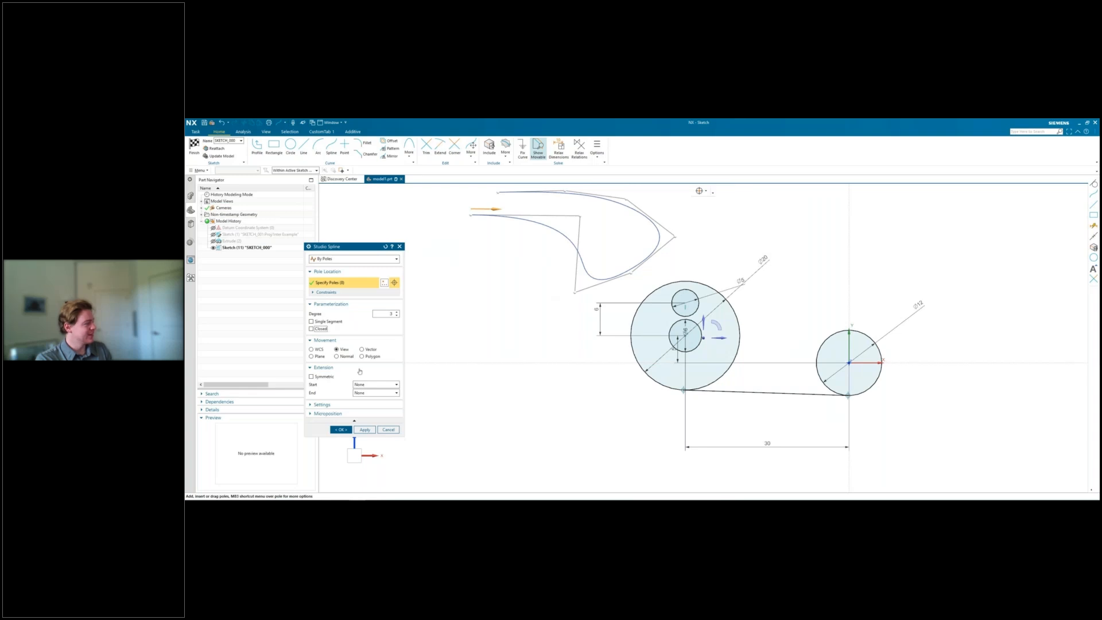
Step: Extend the start of the spline by value with an extension of 5
{"action": "left_click", "coordinate": [330, 404]}
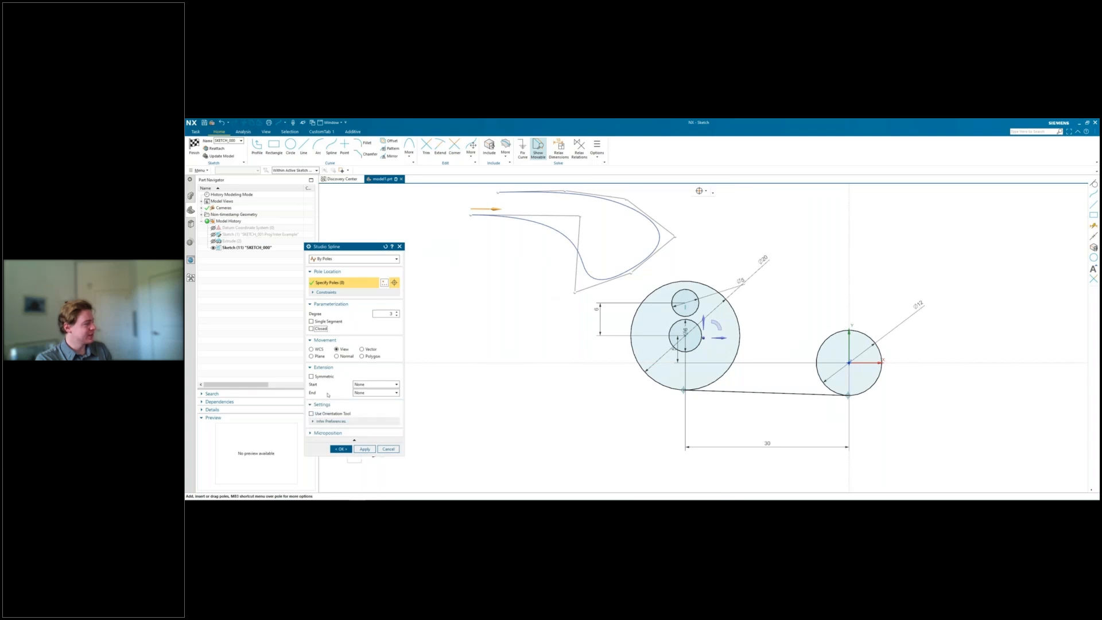
{"action": "left_click", "coordinate": [323, 405]}
{"action": "left_click", "coordinate": [376, 384]}
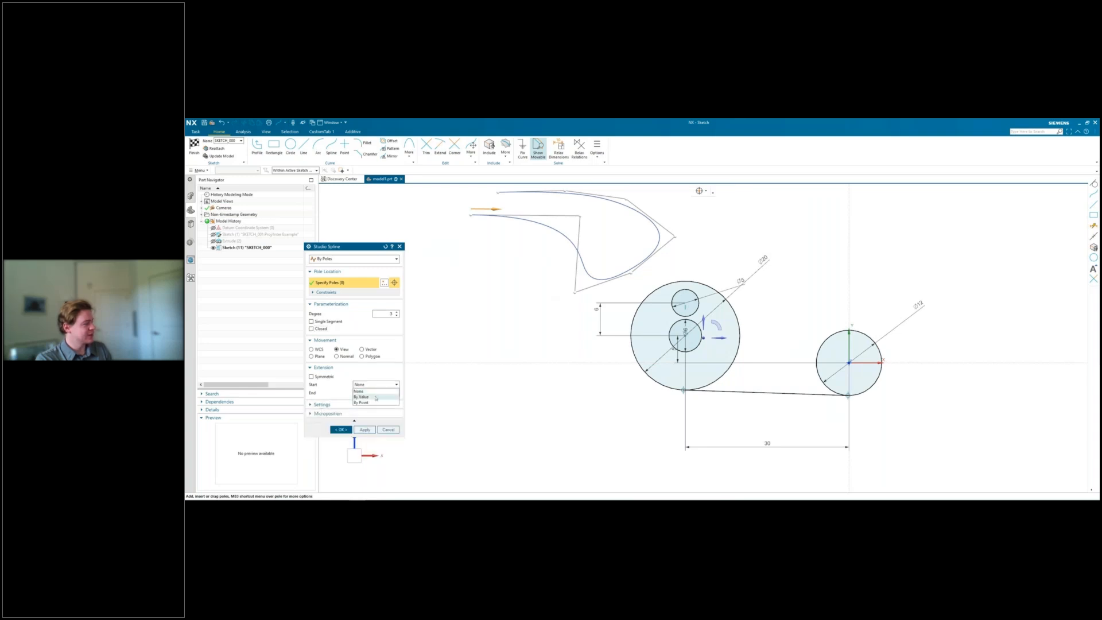
{"action": "left_click", "coordinate": [367, 396]}
{"action": "double_click", "coordinate": [361, 392]}
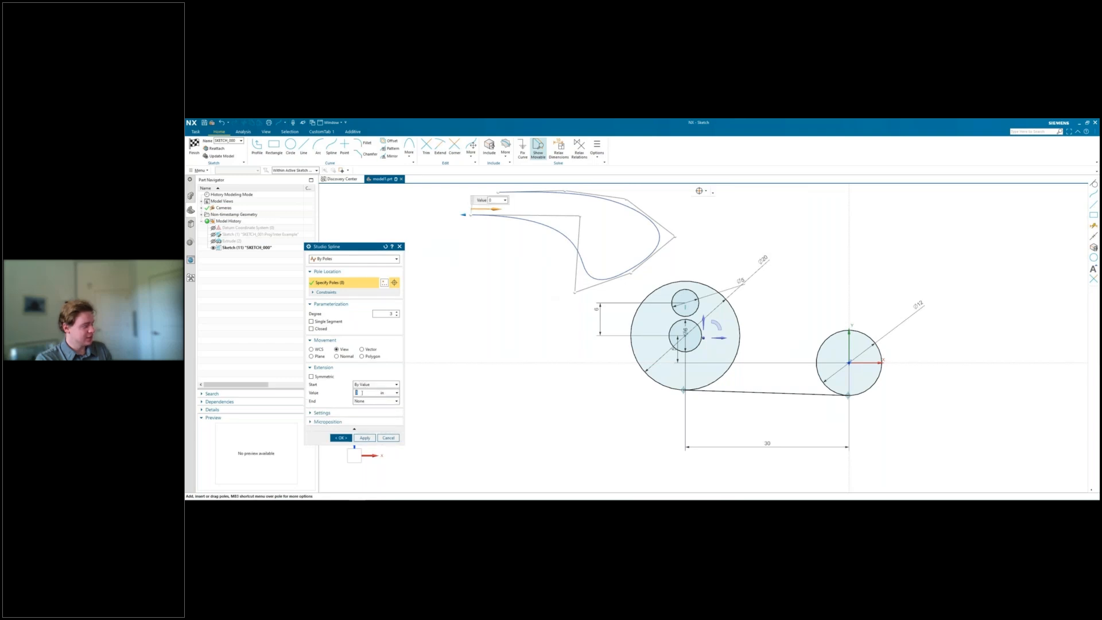
{"action": "type", "text": "5"}
{"action": "key", "text": "Return"}
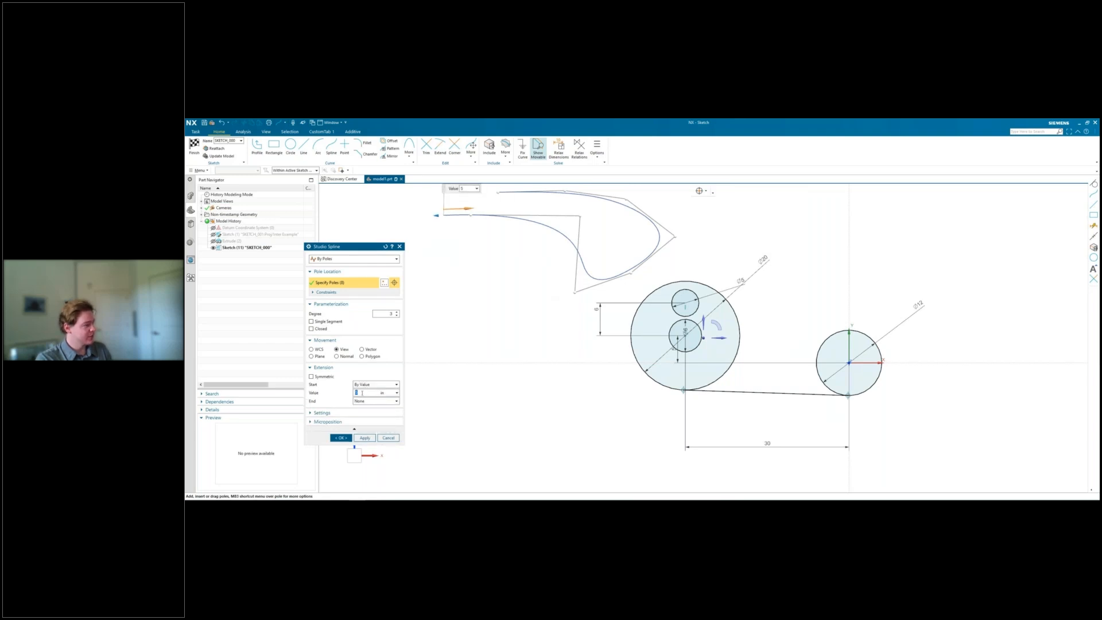
Step: Set the spline's start extension to 25 and discard the spline
{"action": "middle_click_drag", "start_coordinate": [471, 344], "coordinate": [738, 343], "text": "shift"}
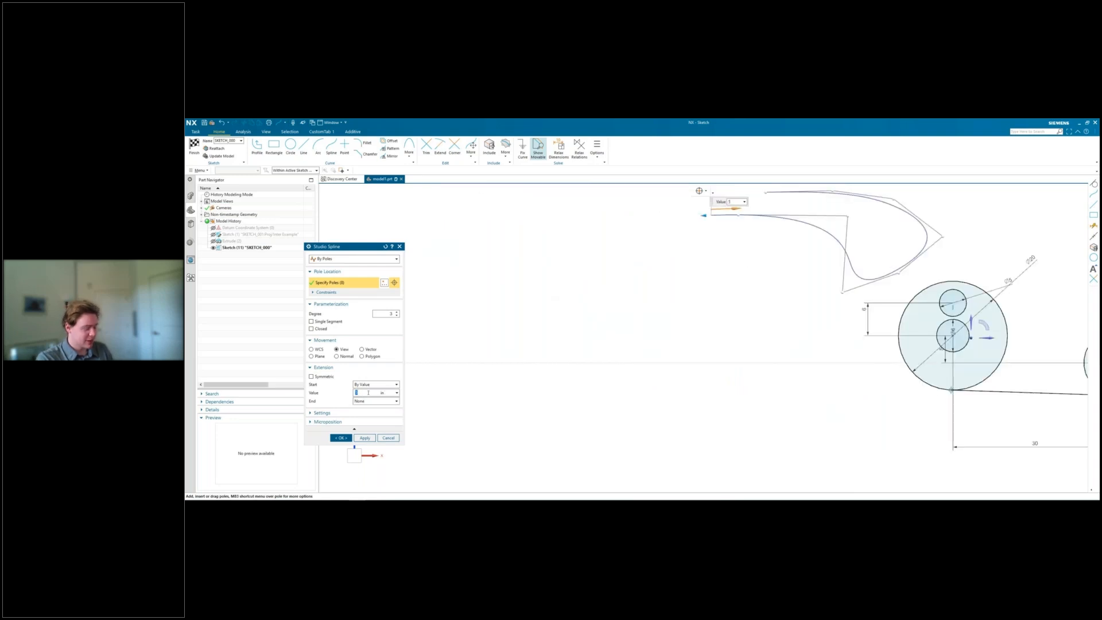
{"action": "type", "text": "25"}
{"action": "key", "text": "Return"}
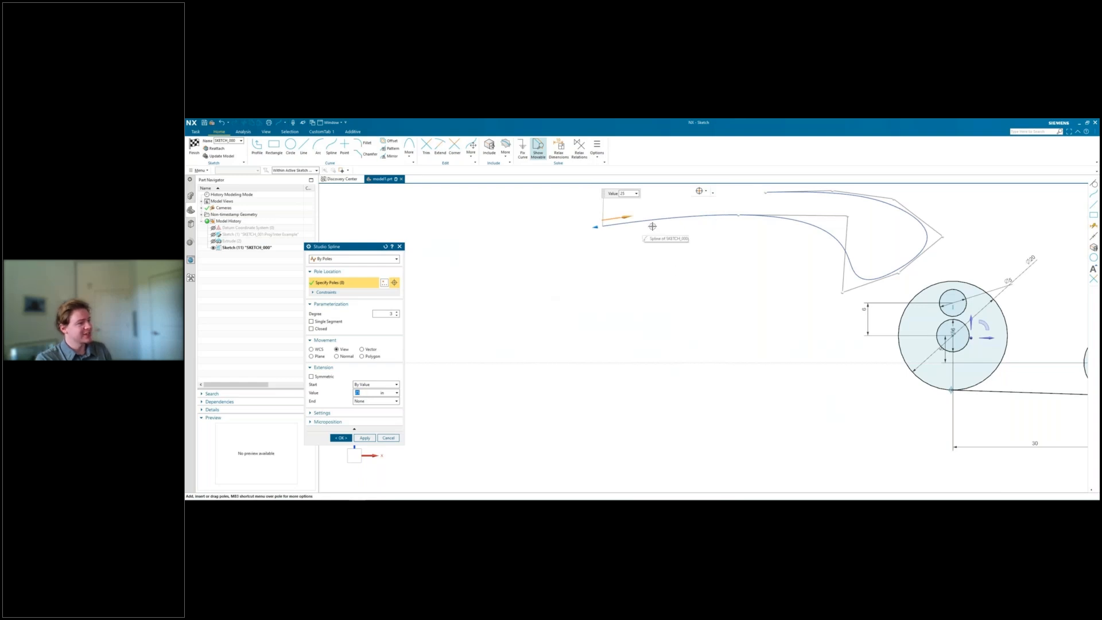
{"action": "left_click", "coordinate": [388, 438]}
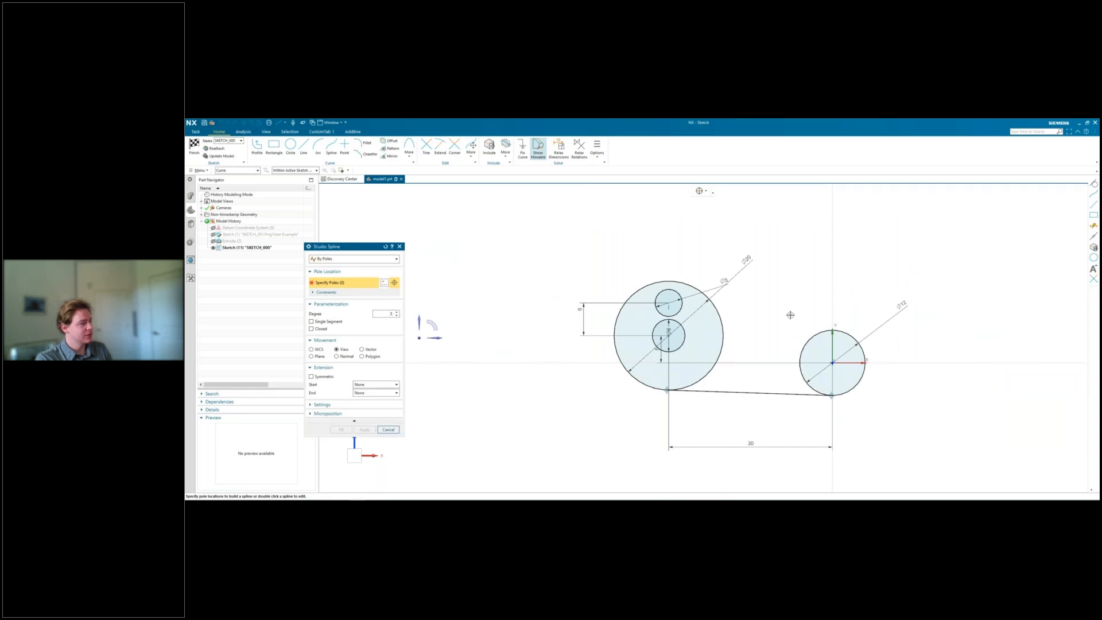
Step: Create a new By Poles studio spline with four poles in the empty area above the circles
{"action": "left_click", "coordinate": [558, 210]}
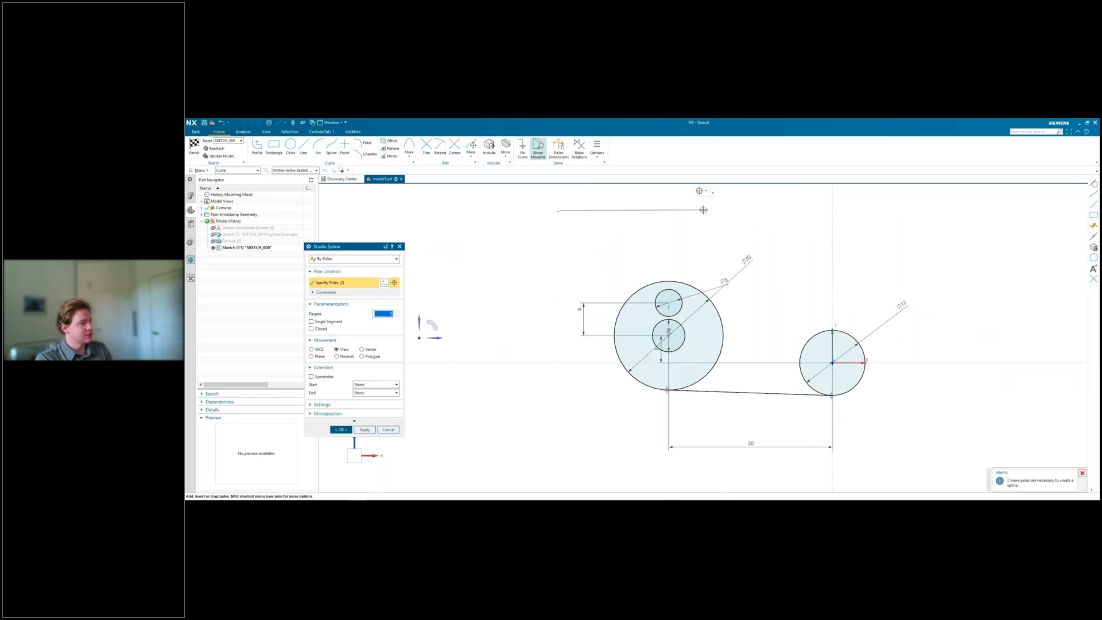
{"action": "left_click", "coordinate": [704, 254]}
{"action": "left_click", "coordinate": [794, 245]}
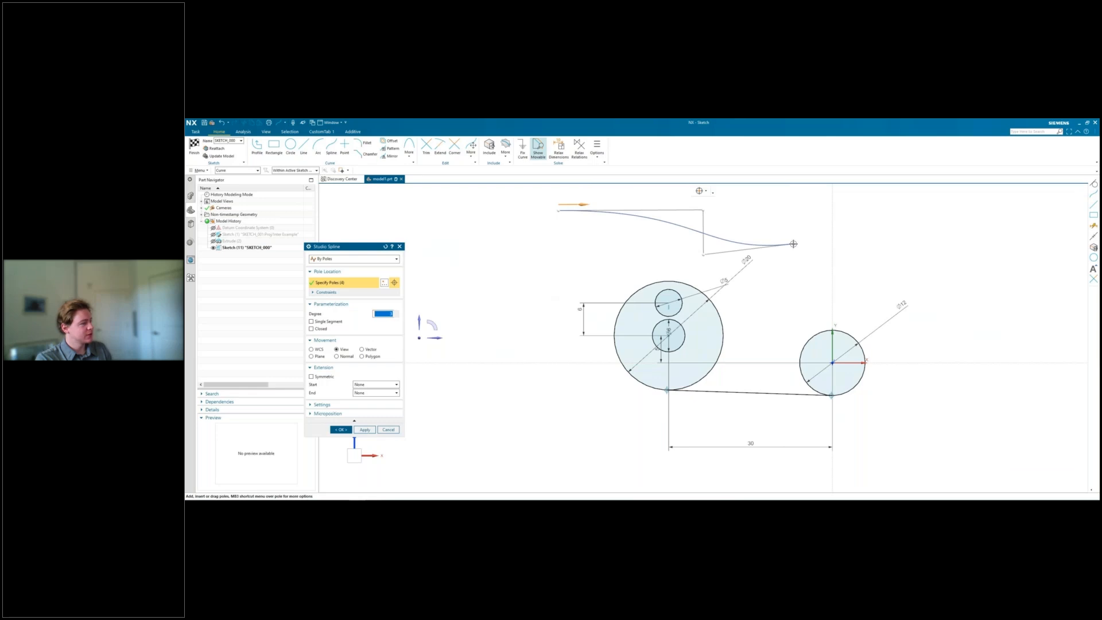
{"action": "left_click", "coordinate": [349, 430]}
Step: Pull the spline's third pole downward and shift the whole spline to the right, above the two large circles
{"action": "left_click_drag", "start_coordinate": [679, 238], "coordinate": [712, 236]}
{"action": "left_click", "coordinate": [737, 251]}
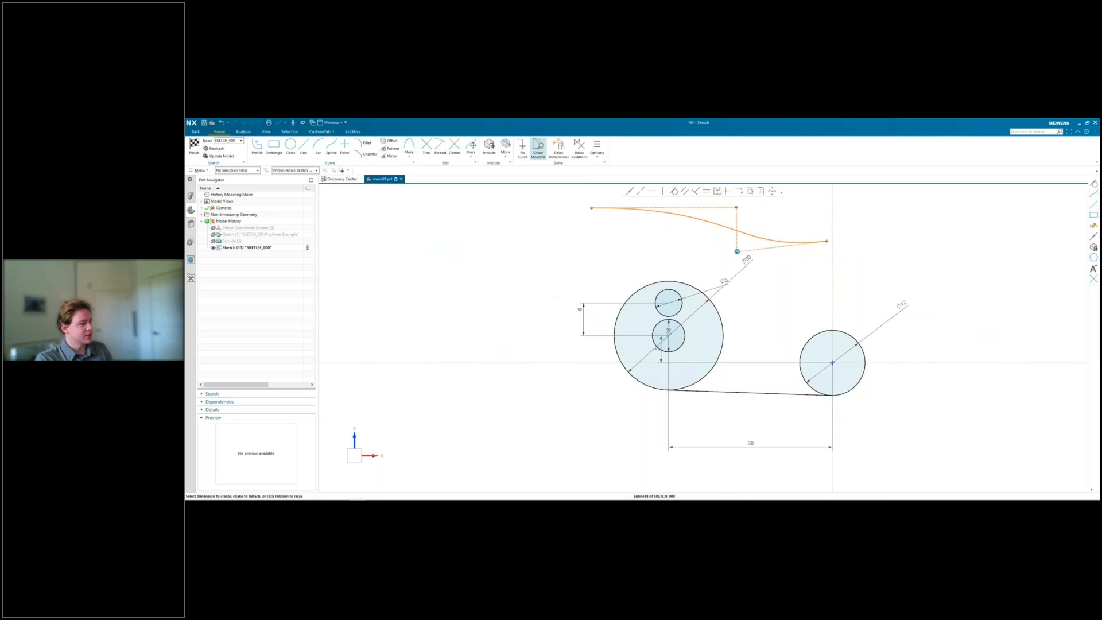
{"action": "mouse_move", "coordinate": [737, 251]}
{"action": "left_mouse_down"}
{"action": "mouse_move", "coordinate": [765, 281]}
{"action": "mouse_move", "coordinate": [650, 264]}
{"action": "mouse_move", "coordinate": [725, 268]}
{"action": "left_mouse_up"}
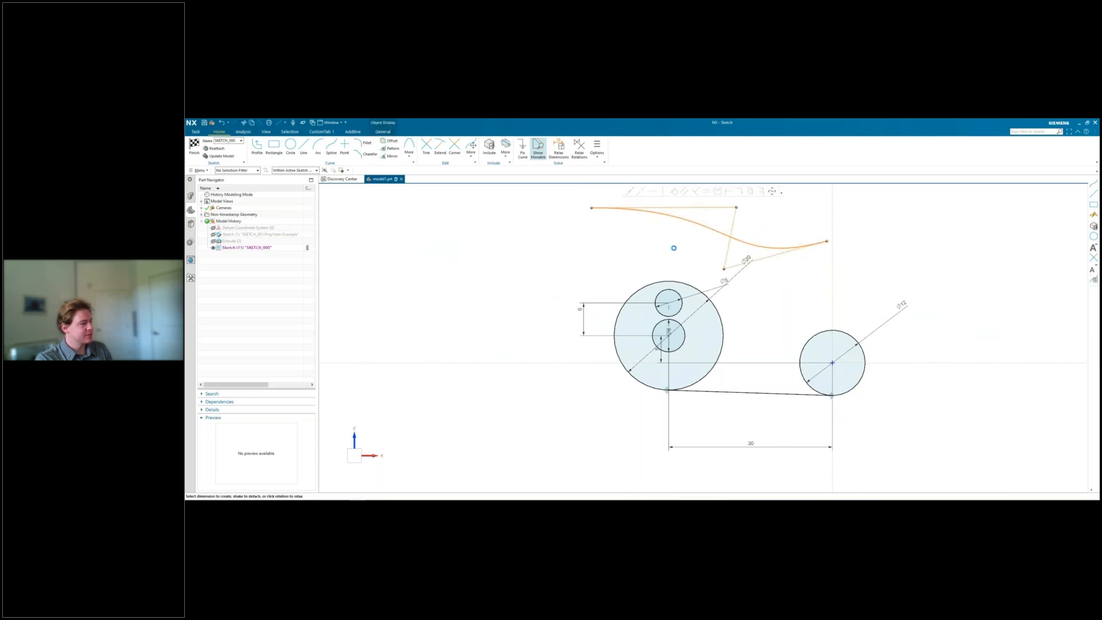
{"action": "left_click_drag", "start_coordinate": [702, 226], "coordinate": [777, 236]}
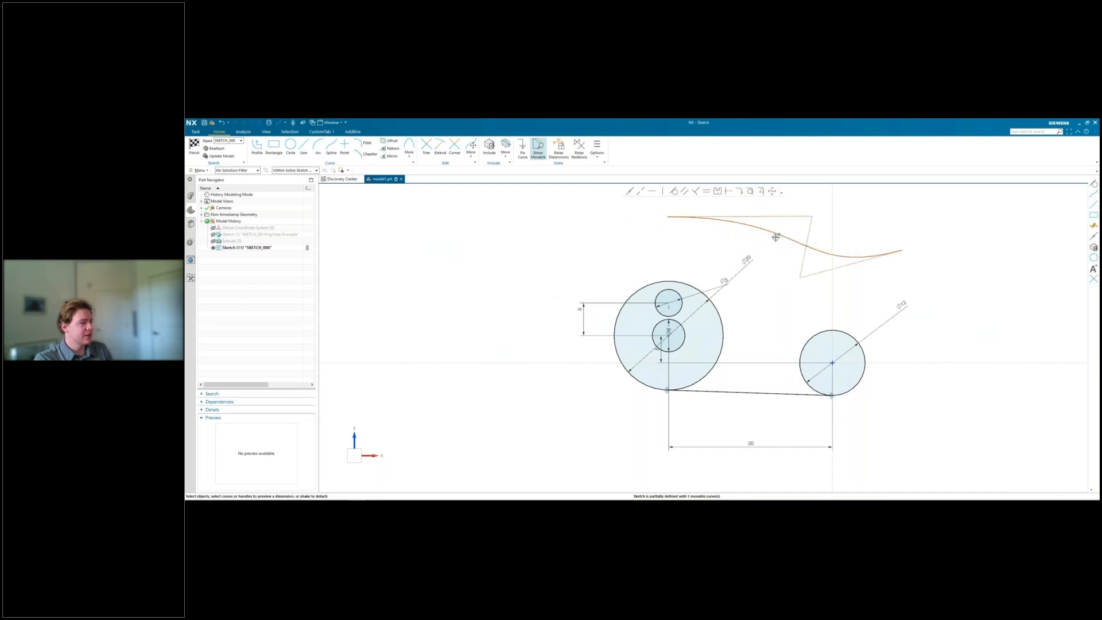
Step: Align the spline's two middle poles with a Make Vertical relation and shift the spline slightly to the left
{"action": "left_click", "coordinate": [663, 190]}
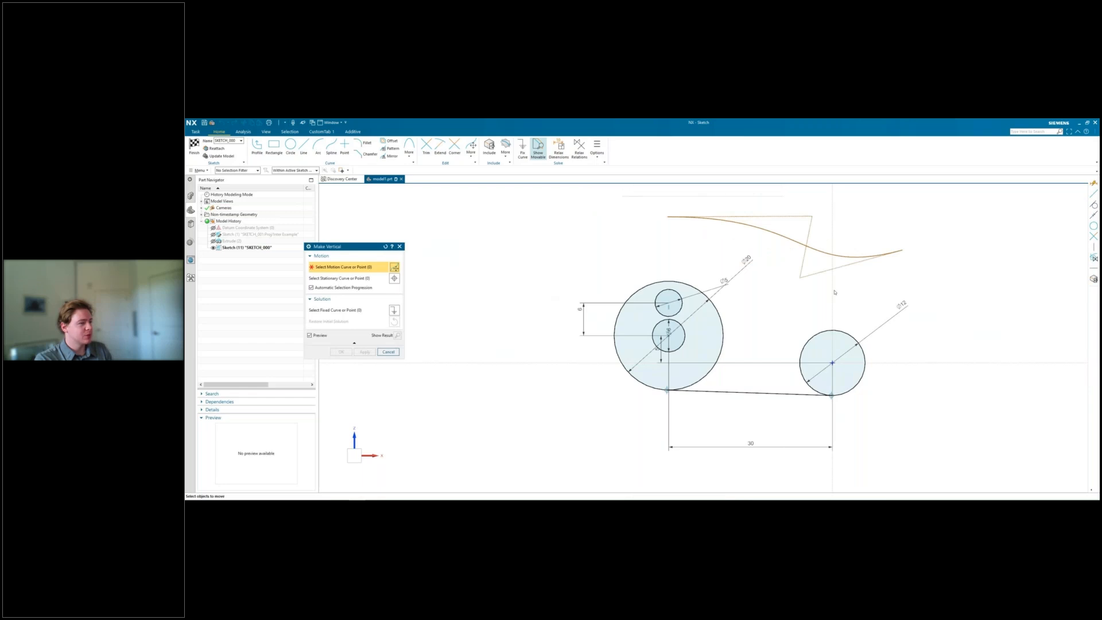
{"action": "left_click", "coordinate": [810, 218]}
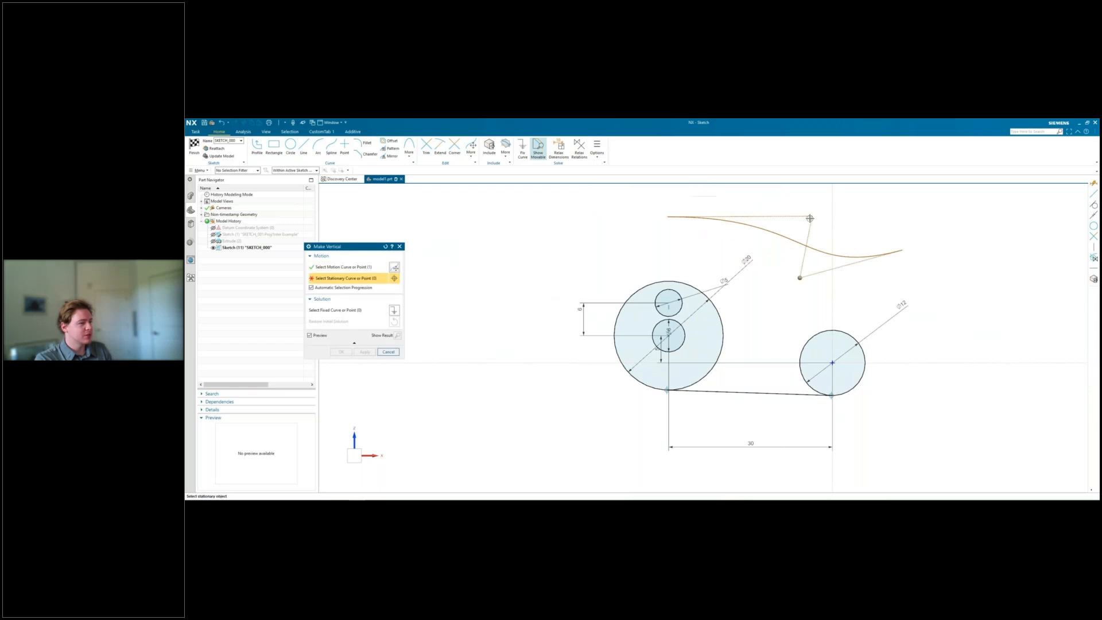
{"action": "left_click", "coordinate": [799, 277]}
{"action": "left_click", "coordinate": [342, 352]}
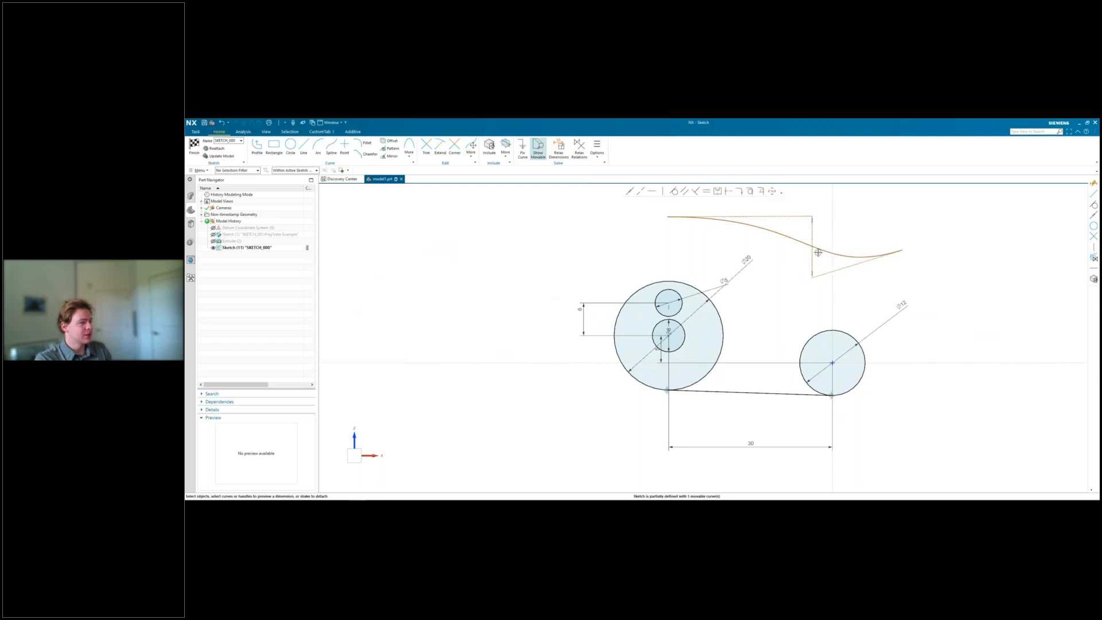
{"action": "left_click_drag", "start_coordinate": [815, 248], "coordinate": [794, 253]}
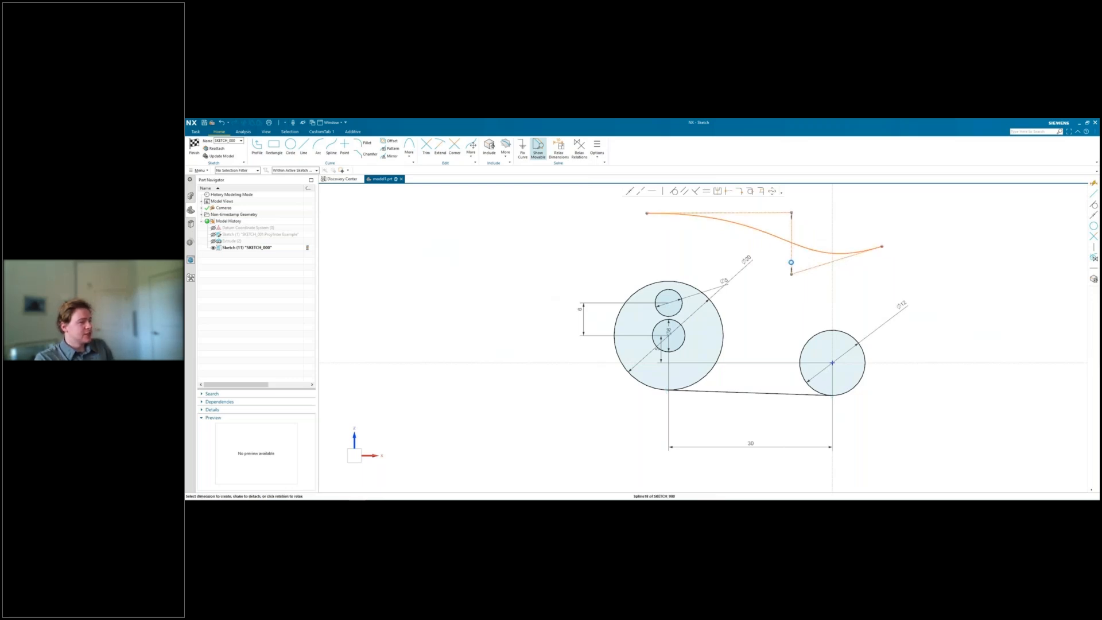
Step: Dimension the horizontal distance from the spline's lower middle pole to the sketch origin as 14
{"action": "left_click", "coordinate": [792, 274]}
{"action": "key", "text": "Escape"}
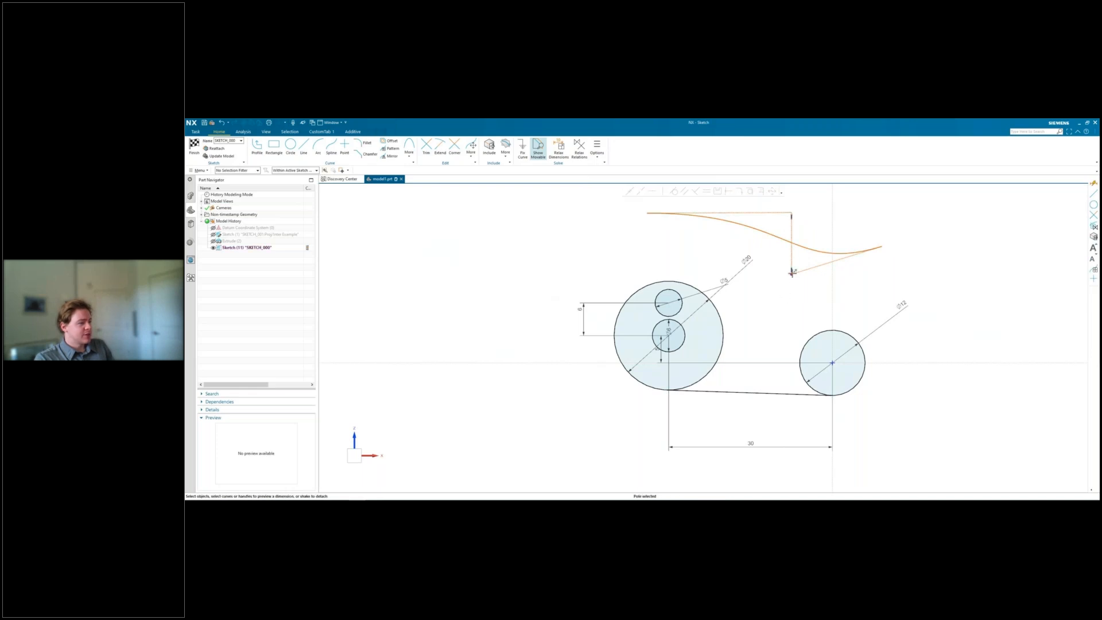
{"action": "left_click", "coordinate": [793, 274]}
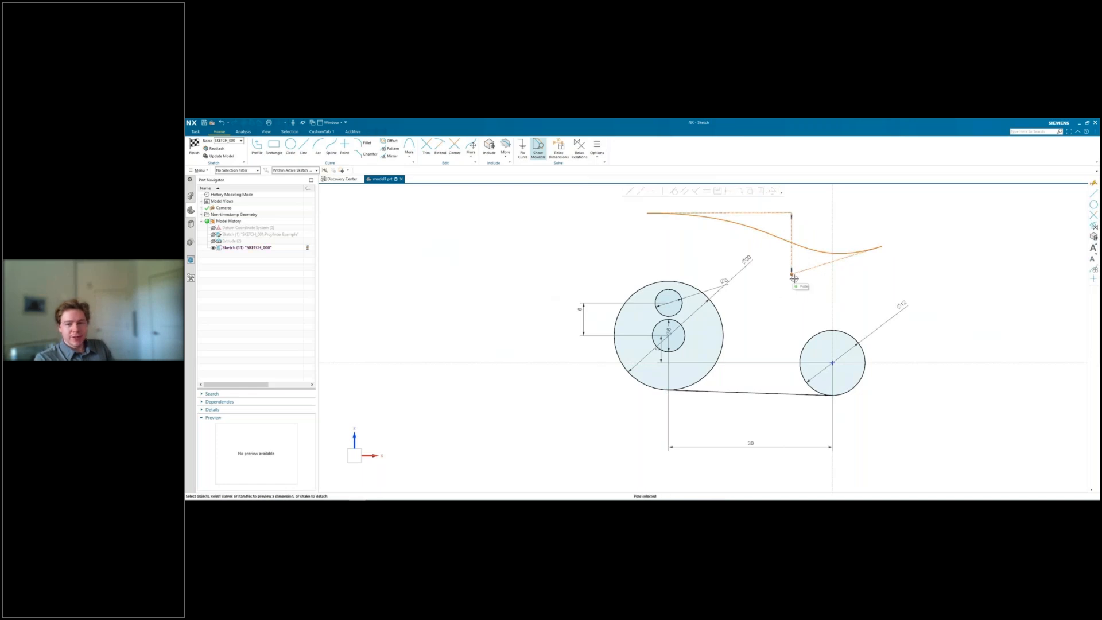
{"action": "left_click", "coordinate": [832, 363]}
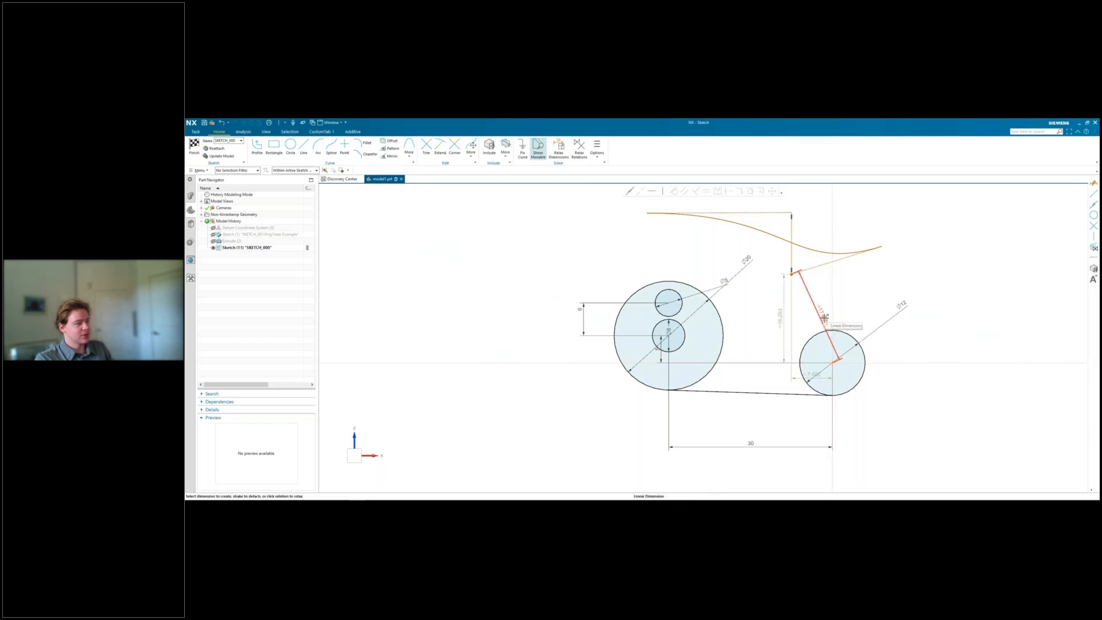
{"action": "left_click", "coordinate": [819, 378]}
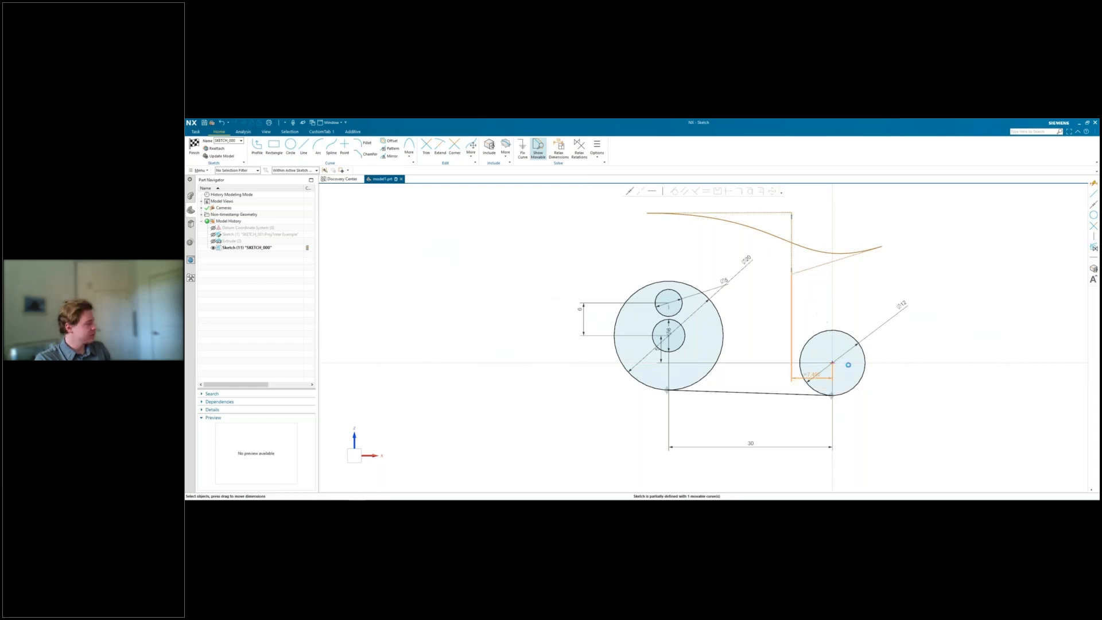
{"action": "type", "text": "14"}
{"action": "key", "text": "Return"}
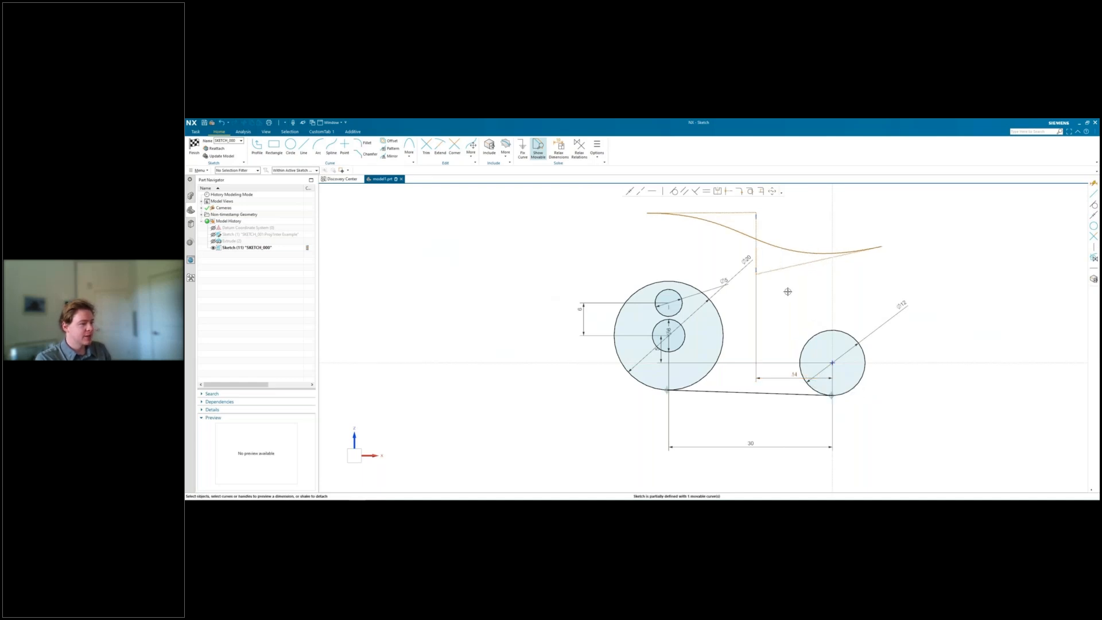
Step: Dimension the vertical distance from the spline's lower middle pole to the sketch origin as 2
{"action": "left_click", "coordinate": [833, 363]}
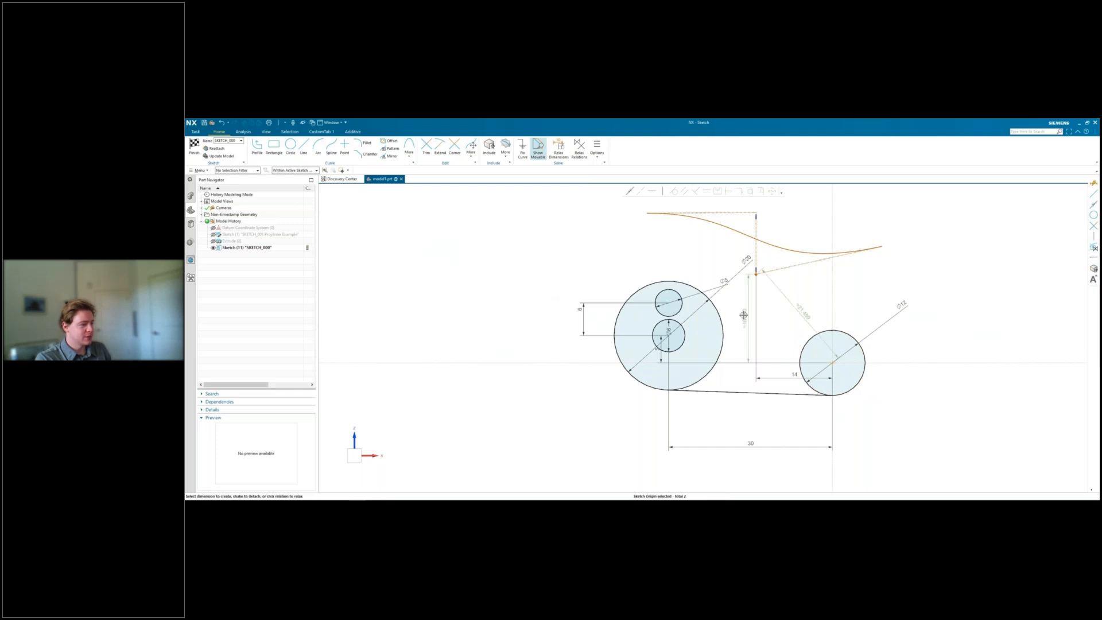
{"action": "left_click", "coordinate": [745, 316]}
{"action": "type", "text": "2"}
{"action": "key", "text": "Return"}
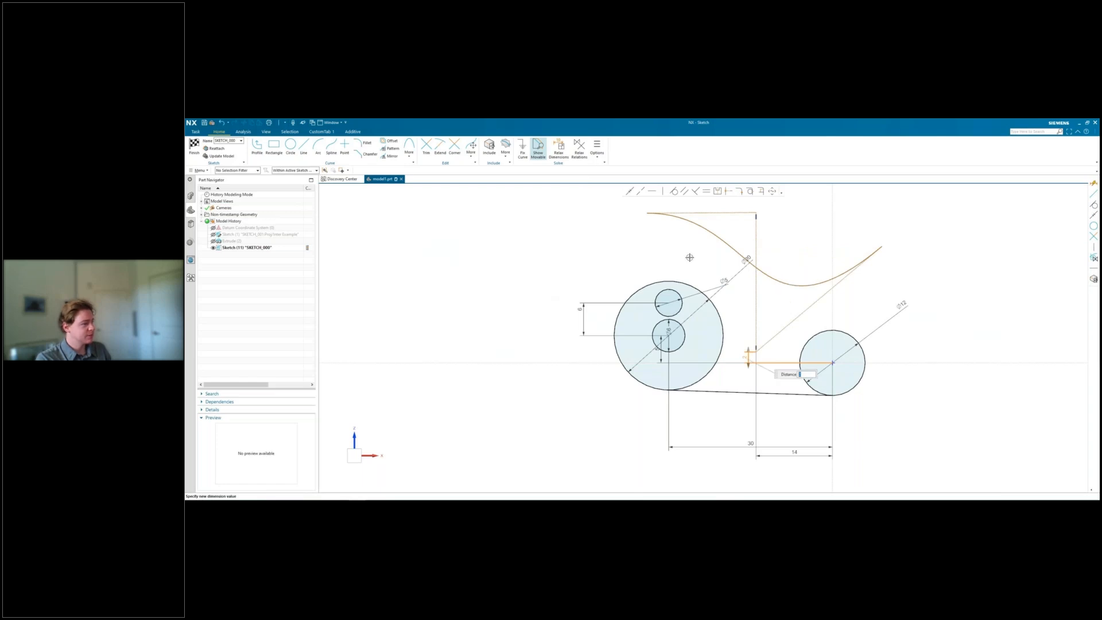
Step: Dimension the vertical distance between the spline's two middle poles as 10
{"action": "left_click", "coordinate": [756, 212]}
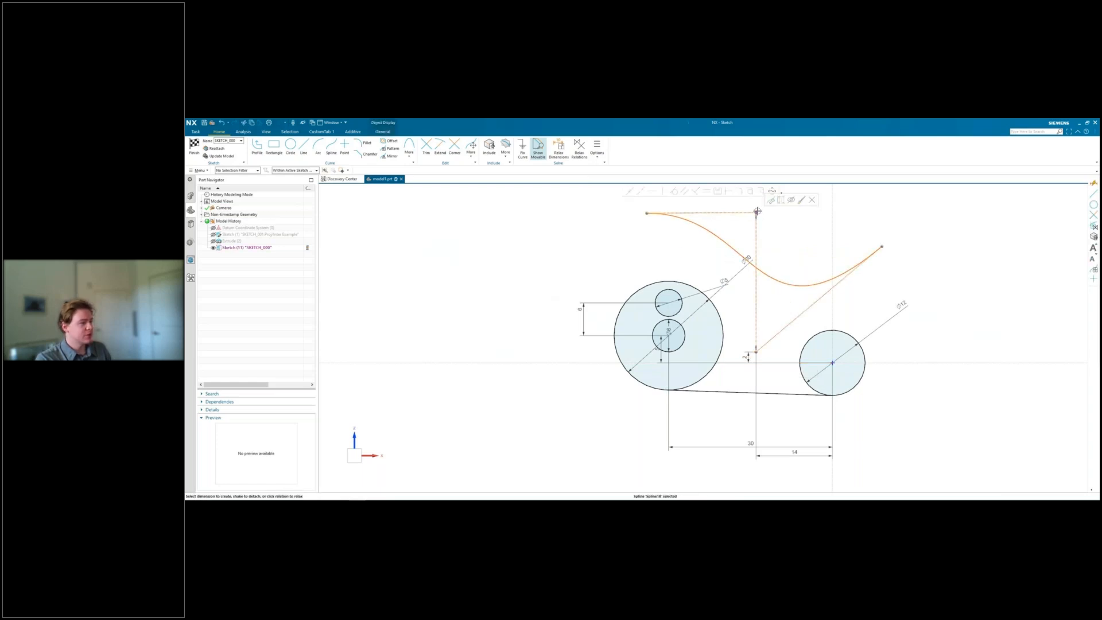
{"action": "left_click", "coordinate": [757, 352]}
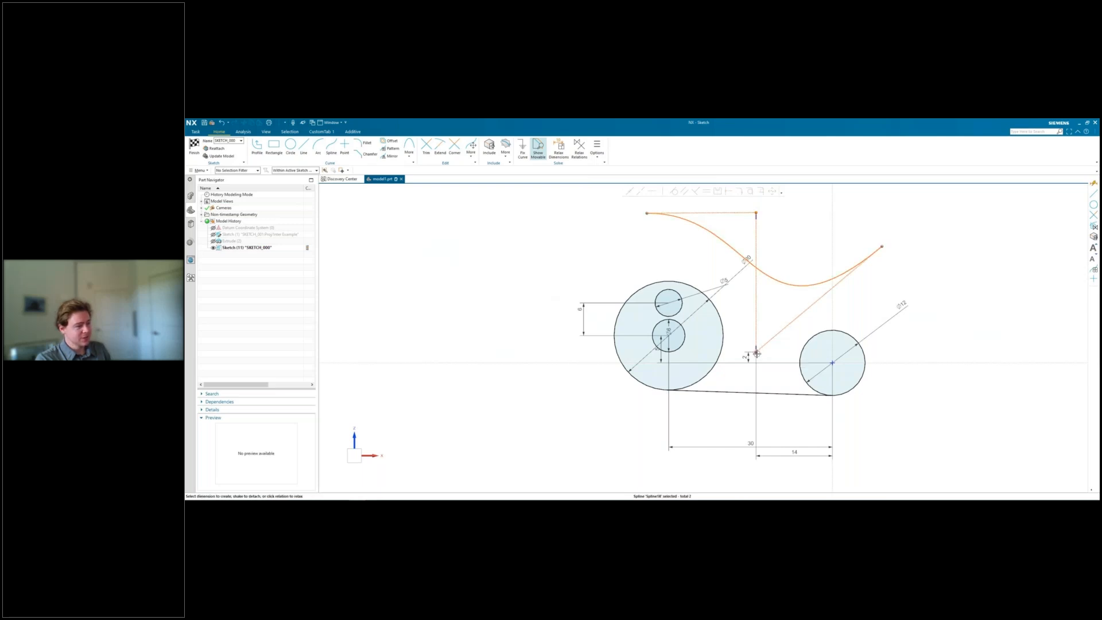
{"action": "left_click", "coordinate": [744, 286]}
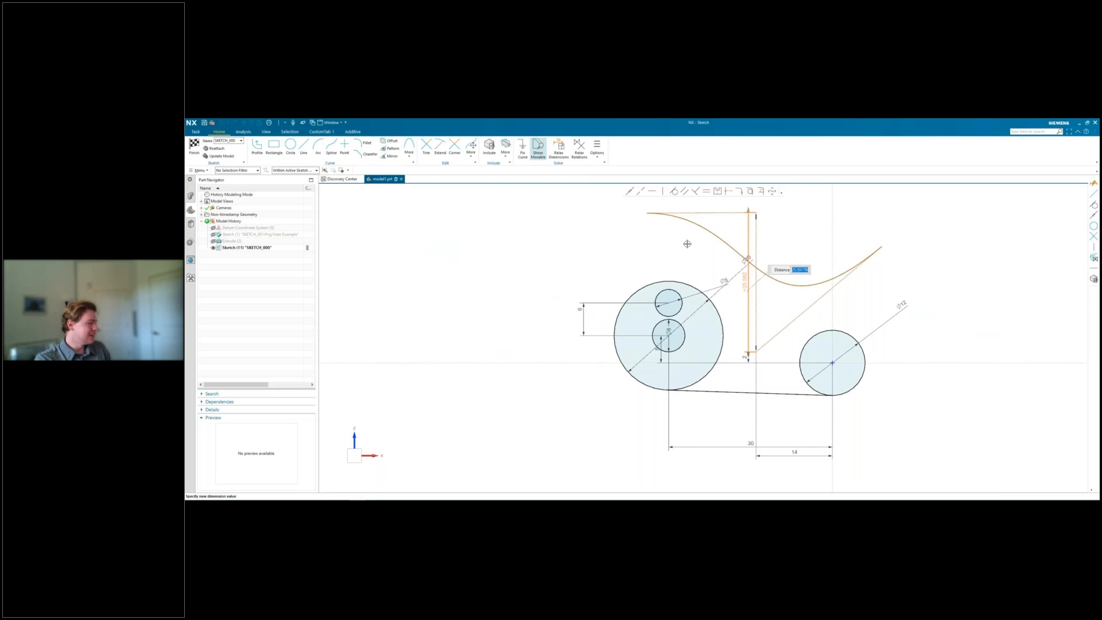
{"action": "type", "text": "10"}
{"action": "key", "text": "Return"}
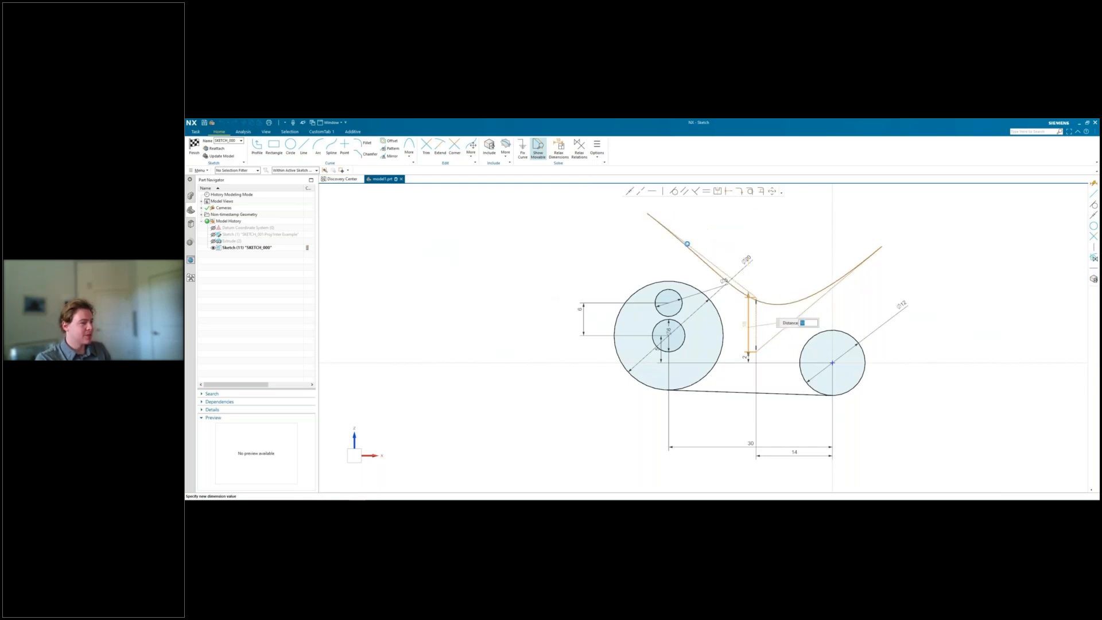
Step: Make the spline's right end coincident with the 12 mm circle and its left end coincident with the 20 mm circle
{"action": "left_click", "coordinate": [642, 239]}
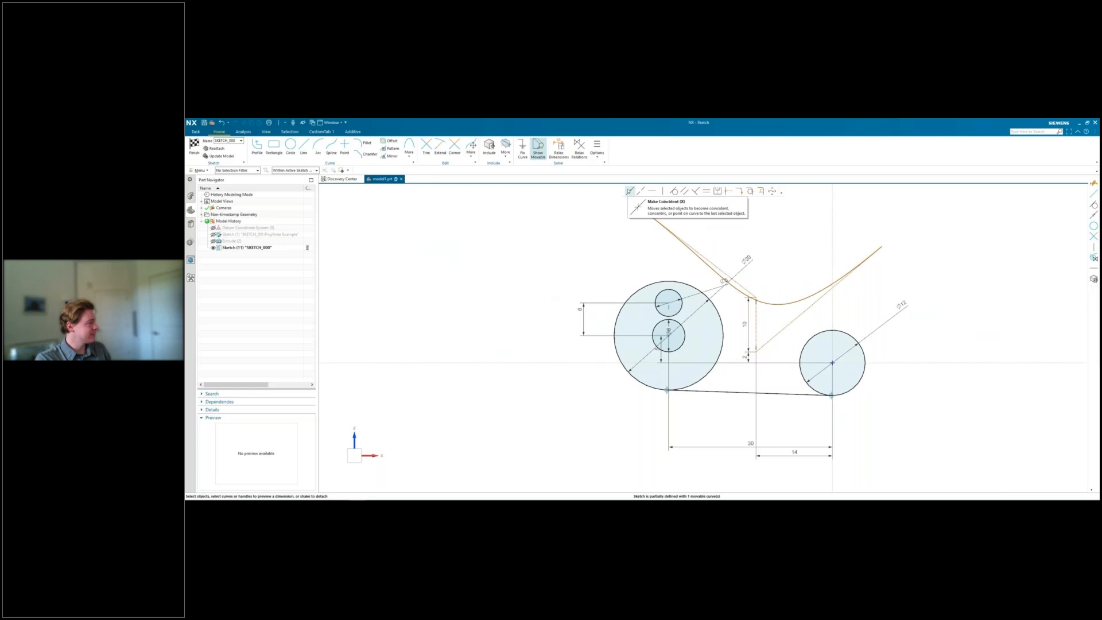
{"action": "left_click", "coordinate": [630, 191]}
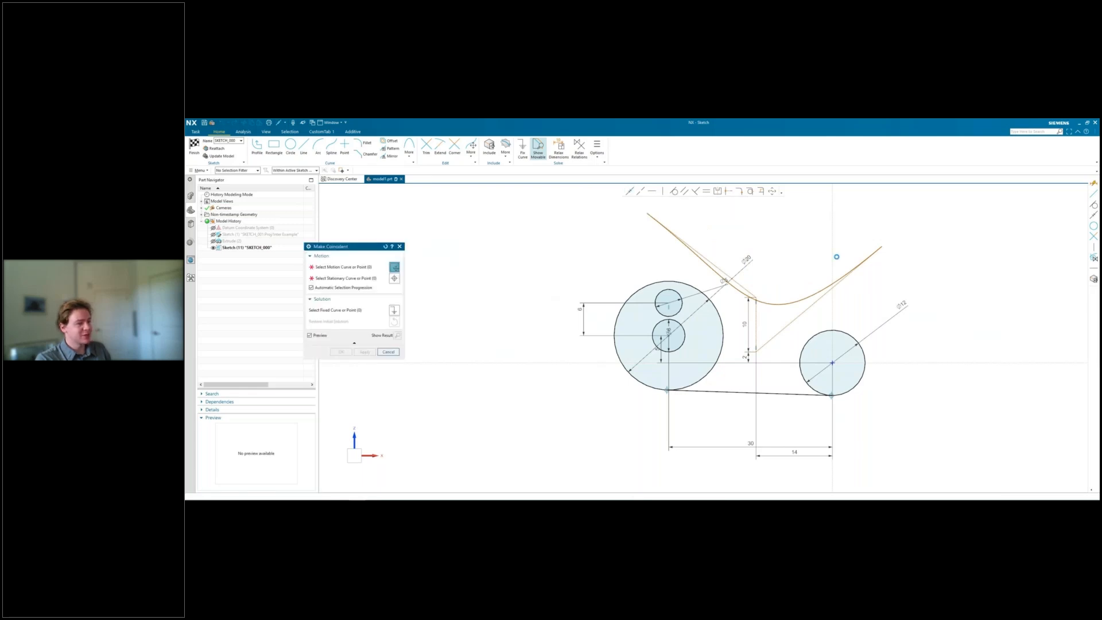
{"action": "left_click", "coordinate": [882, 246]}
{"action": "left_click", "coordinate": [850, 334]}
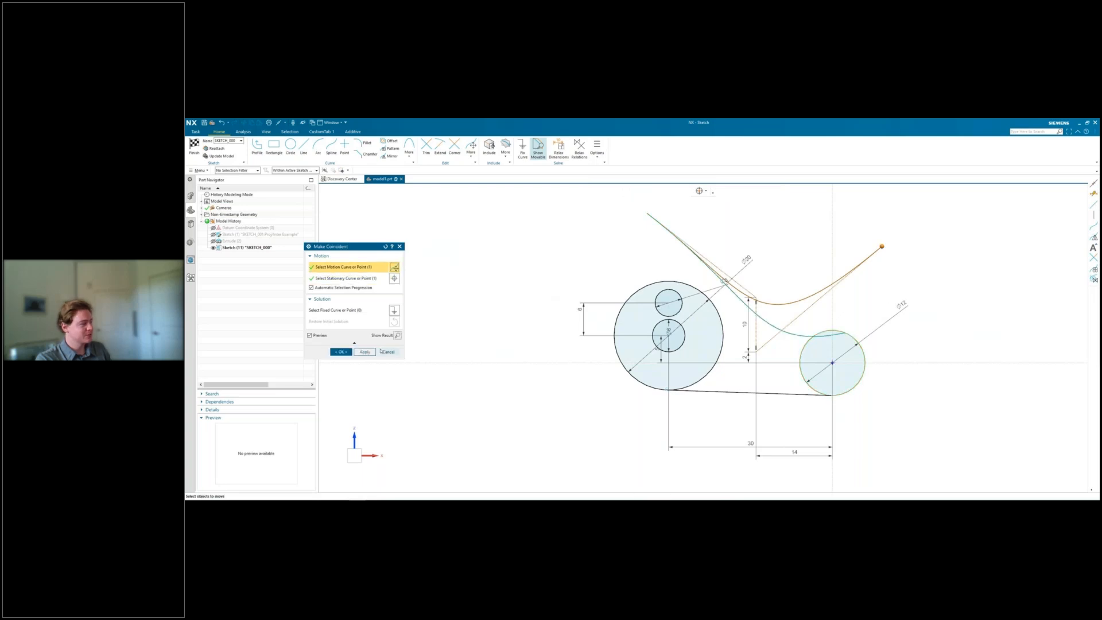
{"action": "left_click", "coordinate": [645, 213]}
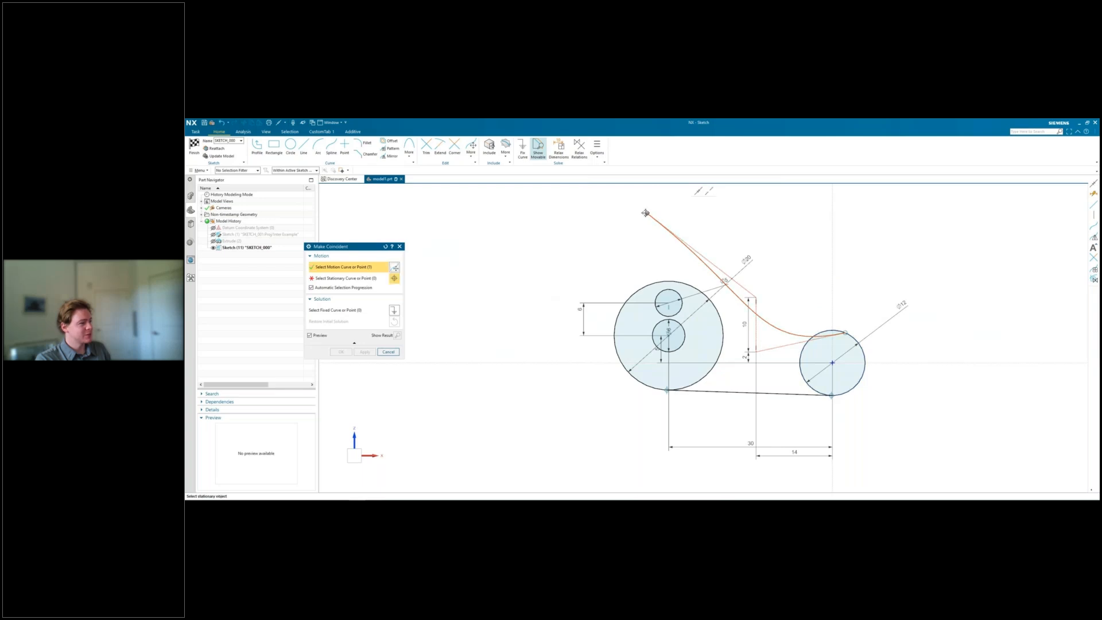
{"action": "left_click", "coordinate": [643, 290]}
{"action": "left_click", "coordinate": [366, 352]}
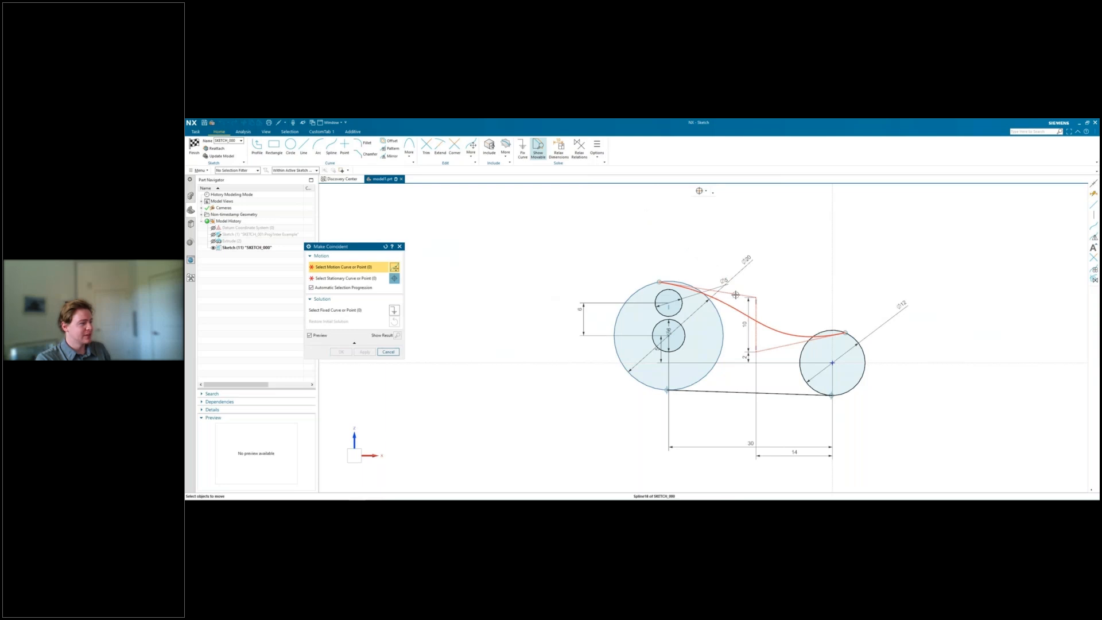
{"action": "left_click", "coordinate": [389, 352]}
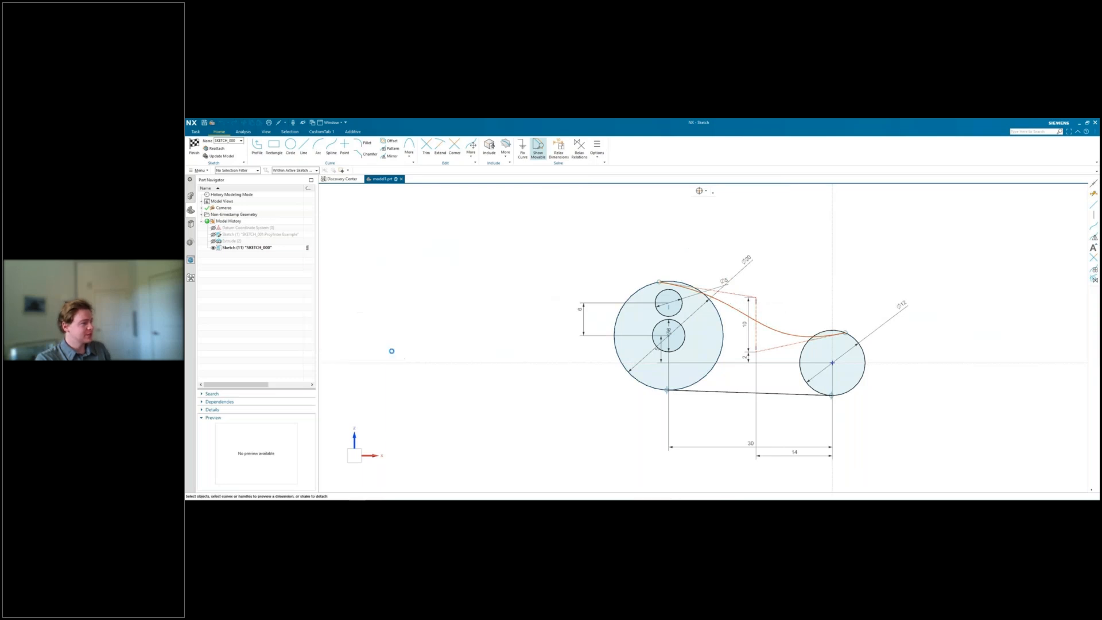
Step: Make the spline tangent to both the 20 mm circle and the 12 mm circle
{"action": "left_click", "coordinate": [724, 289]}
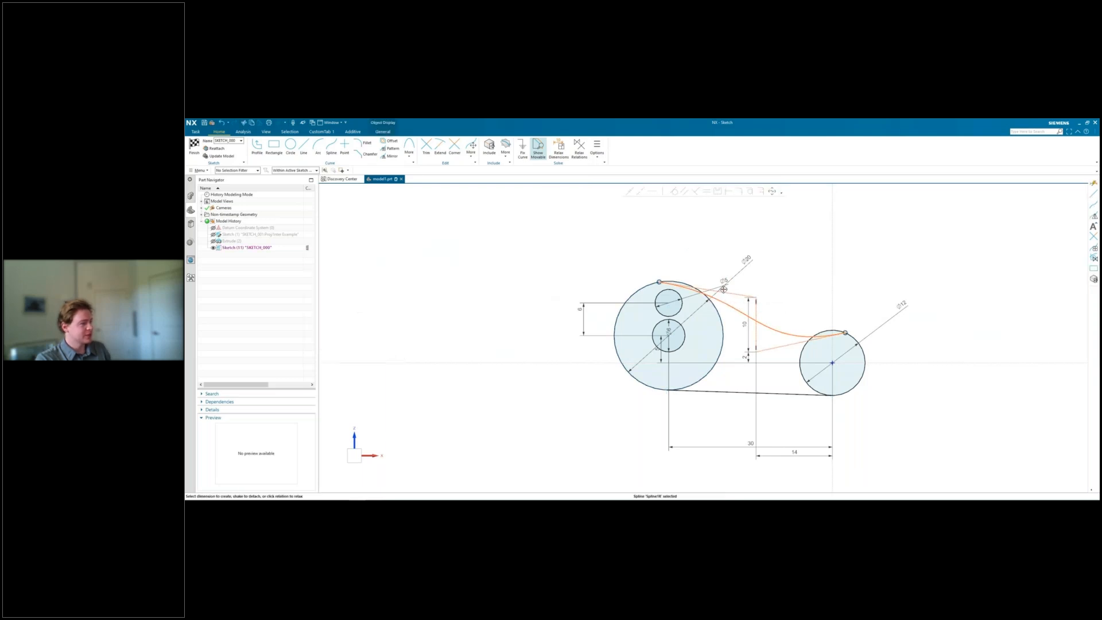
{"action": "left_click", "coordinate": [674, 194]}
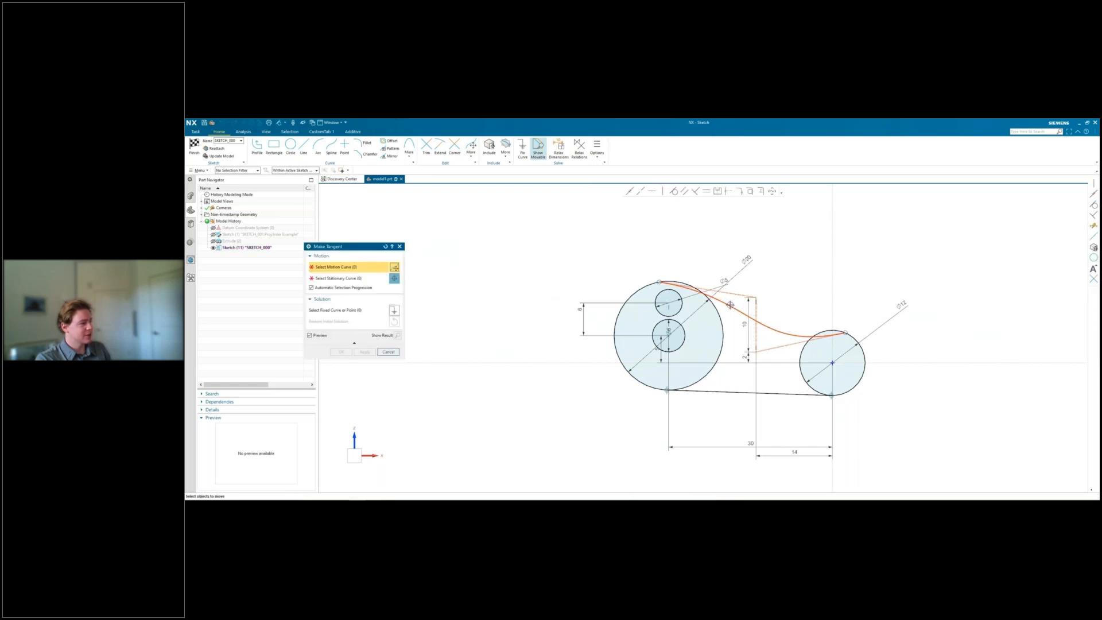
{"action": "left_click", "coordinate": [728, 305]}
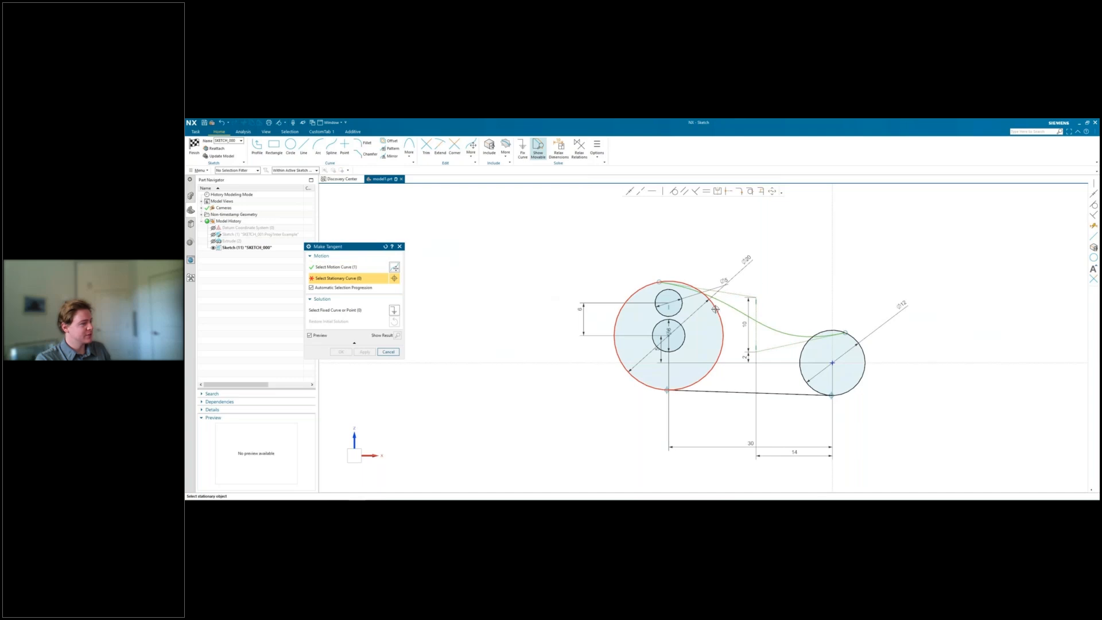
{"action": "left_click", "coordinate": [615, 336]}
{"action": "left_click", "coordinate": [367, 352]}
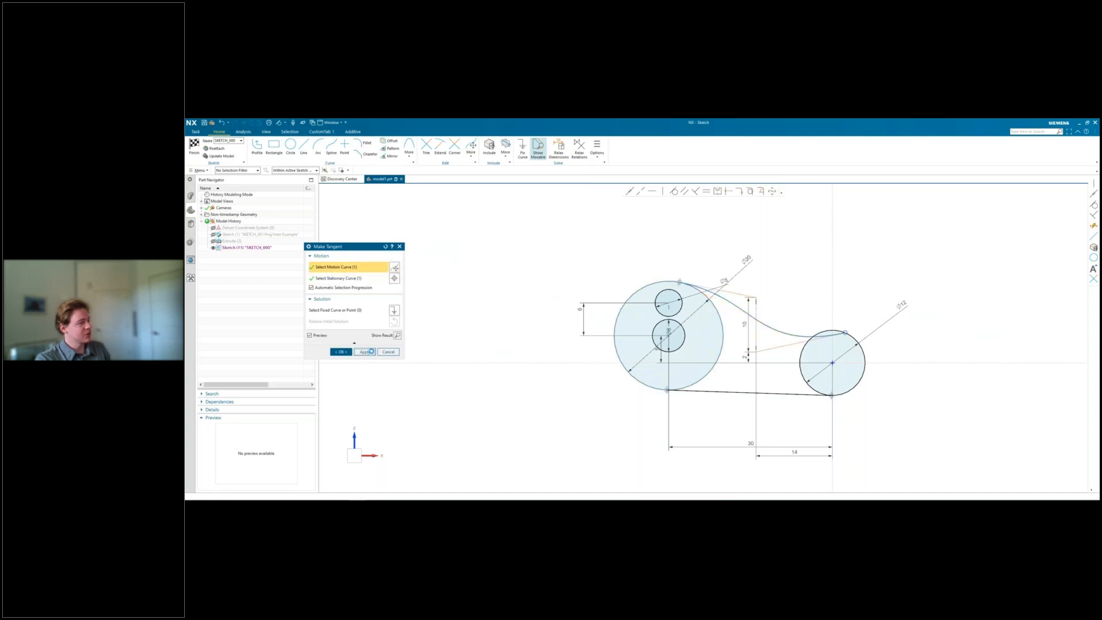
{"action": "left_click", "coordinate": [786, 337]}
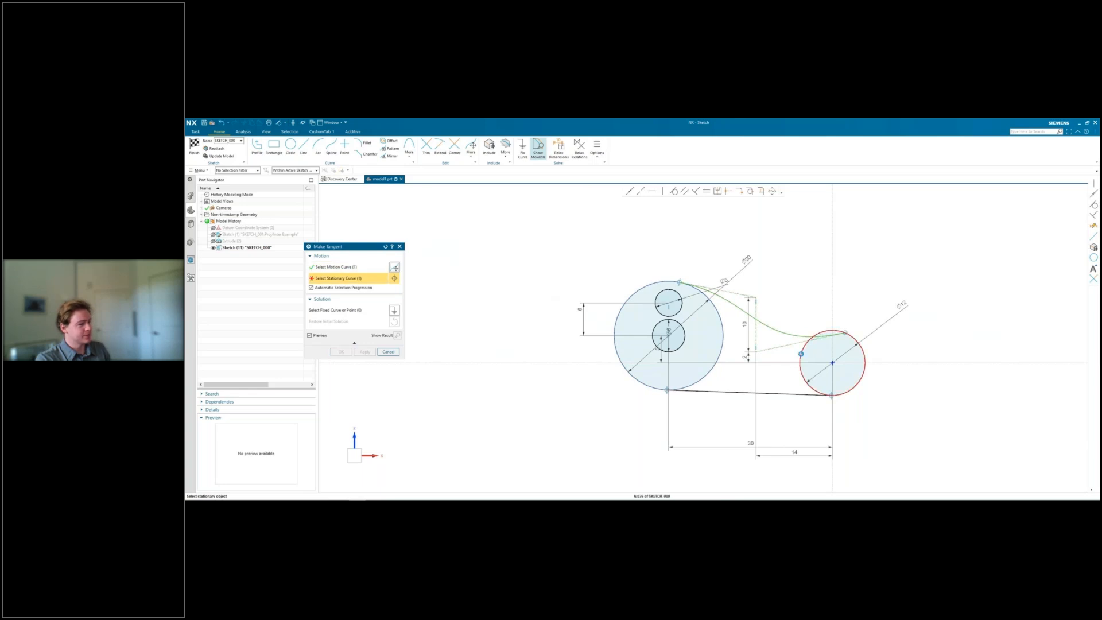
{"action": "left_click", "coordinate": [800, 354]}
{"action": "left_click", "coordinate": [341, 352]}
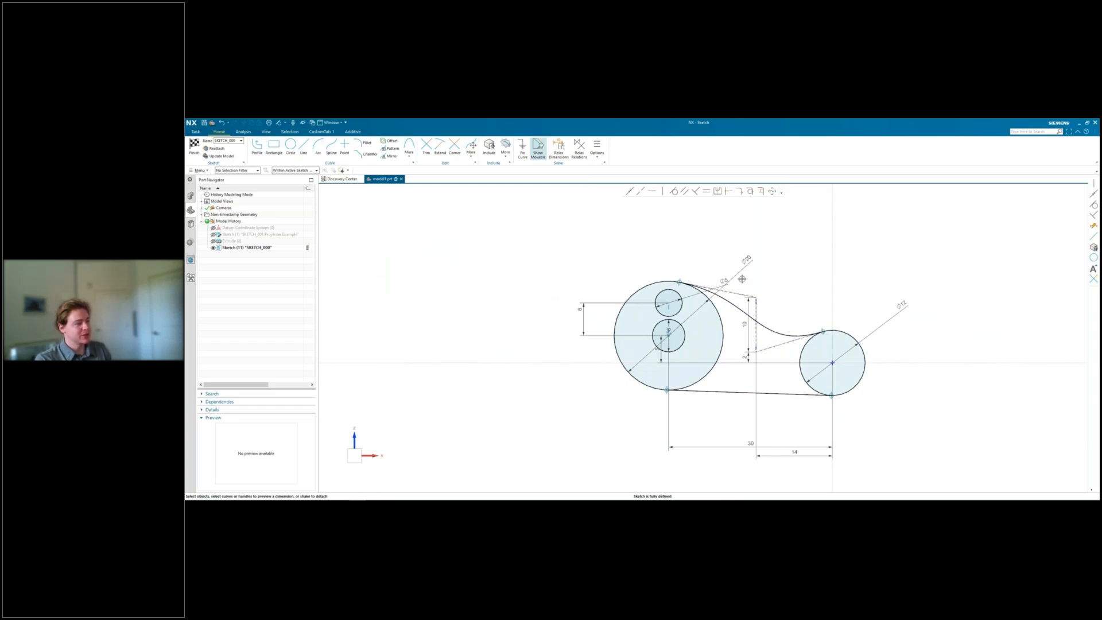
Step: Move the diameter dimensions of the two small inner circles outside the 20 mm circle, toward its upper left
{"action": "mouse_move", "coordinate": [744, 262]}
{"action": "left_mouse_down"}
{"action": "mouse_move", "coordinate": [753, 272]}
{"action": "mouse_move", "coordinate": [609, 257]}
{"action": "left_mouse_up"}
{"action": "left_click_drag", "start_coordinate": [668, 327], "coordinate": [600, 287]}
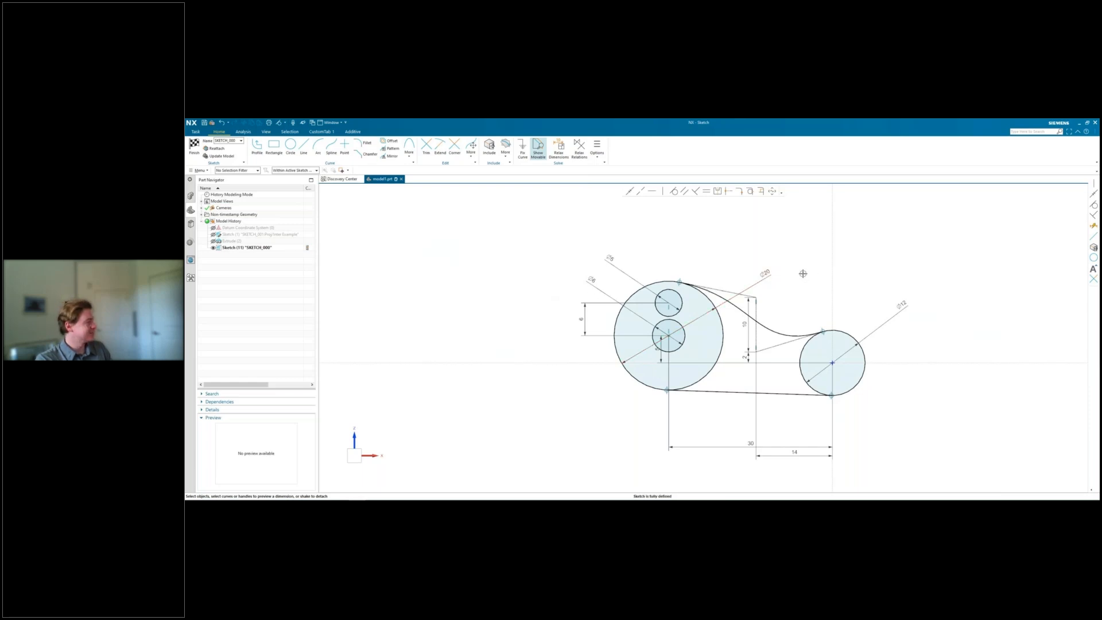
Step: Turn the diameter dimension of the small circle centred in the 20 mm circle into an expression named inner_circ_diam
{"action": "right_click", "coordinate": [591, 281]}
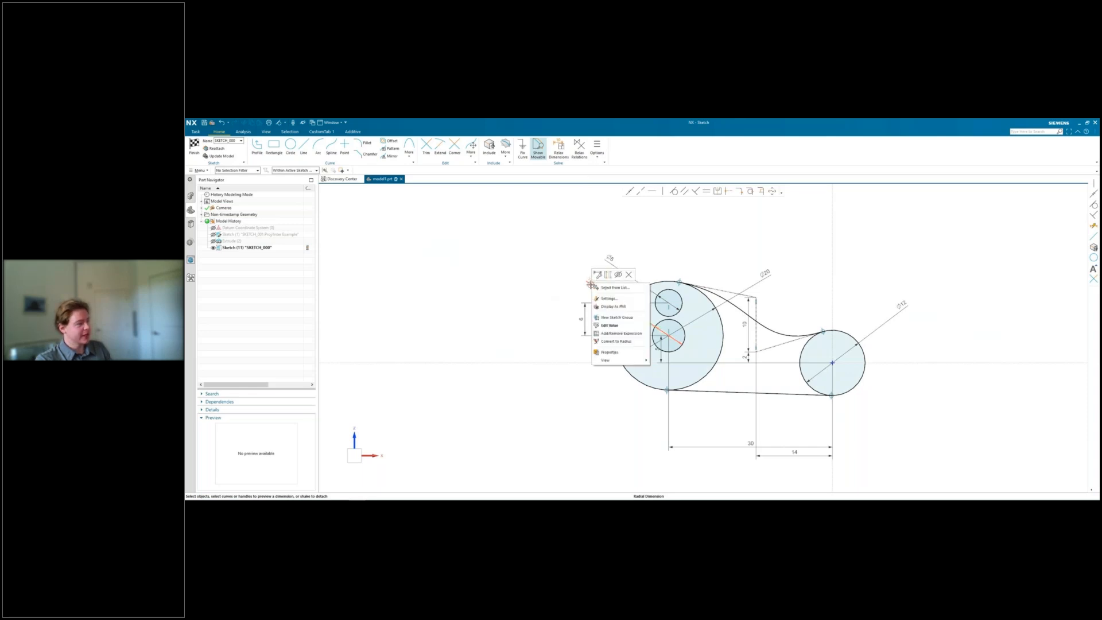
{"action": "left_click", "coordinate": [626, 334]}
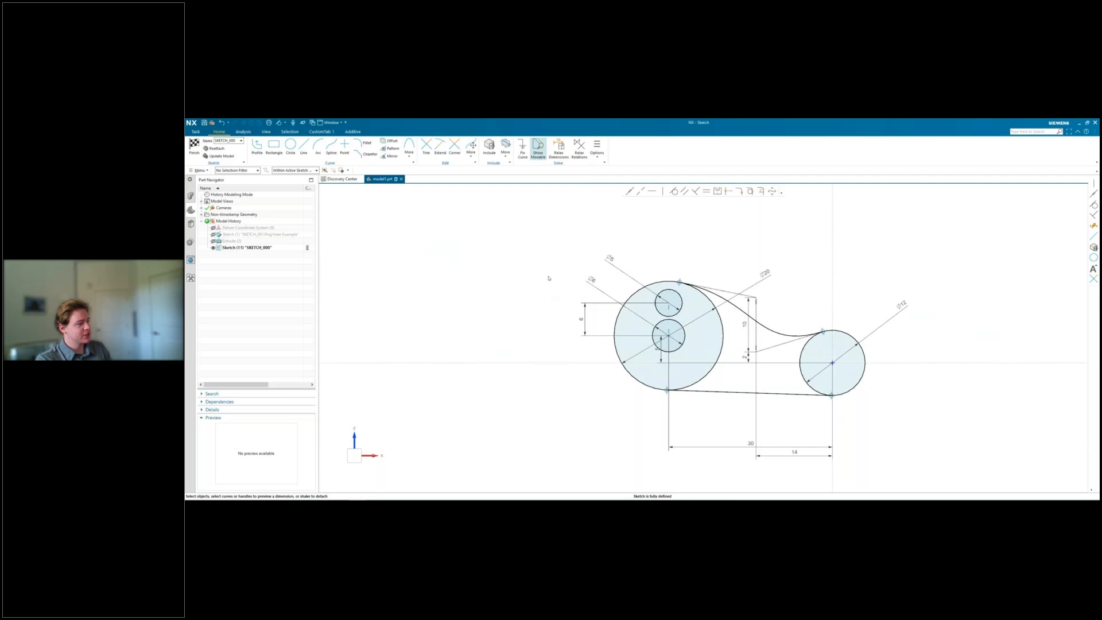
{"action": "double_click", "coordinate": [591, 280]}
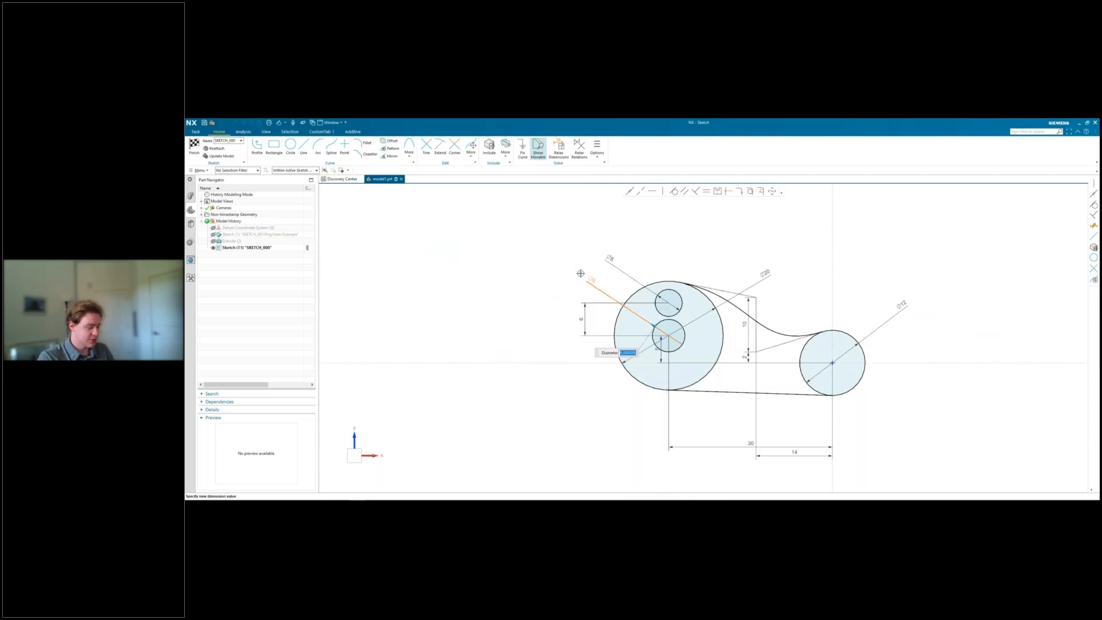
{"action": "type", "text": "5"}
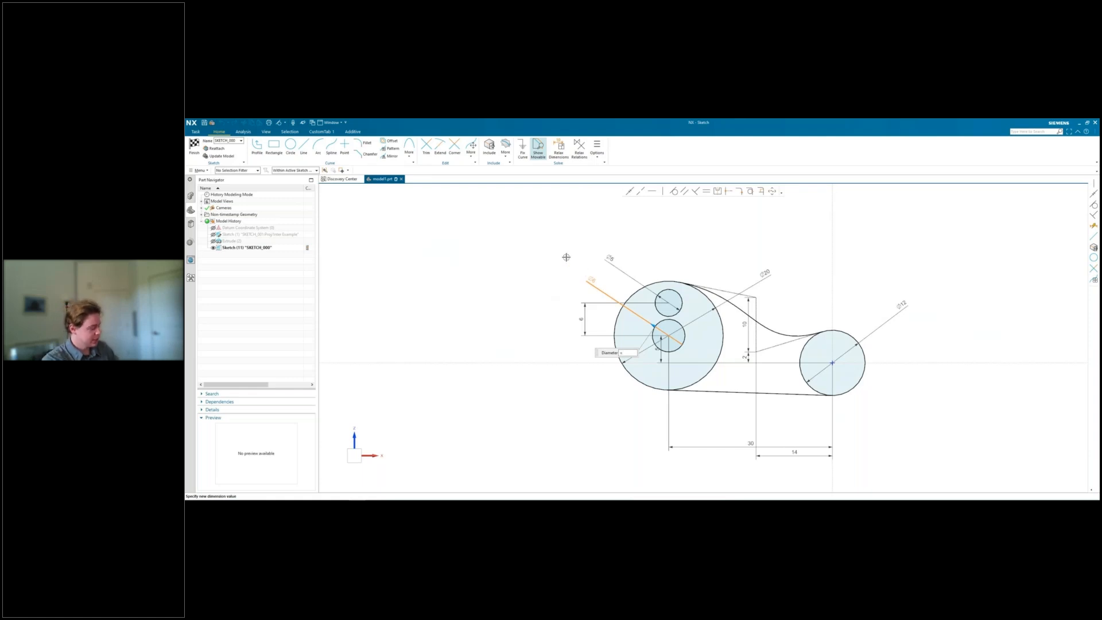
{"action": "key", "text": "Return"}
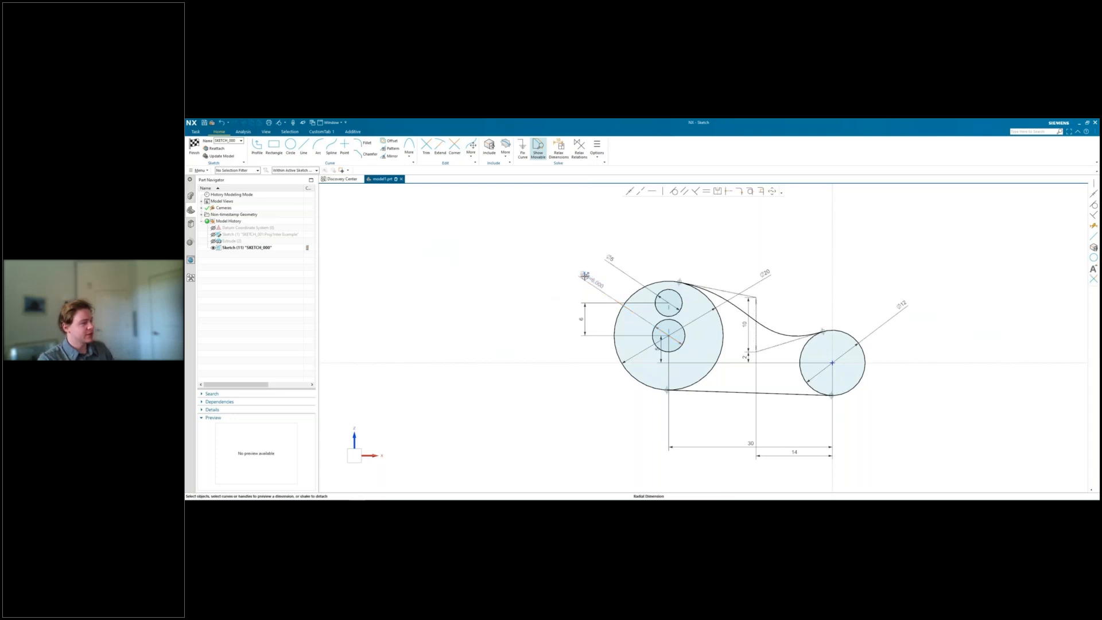
{"action": "double_click", "coordinate": [590, 275]}
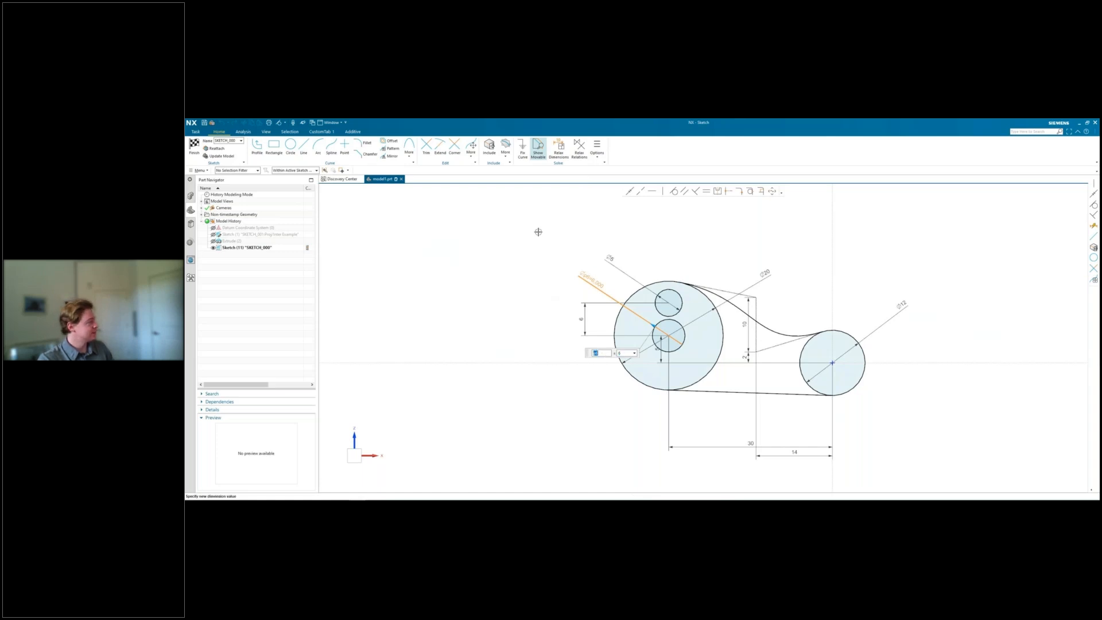
{"action": "type", "text": "inner_circ_diam"}
{"action": "key", "text": "Return"}
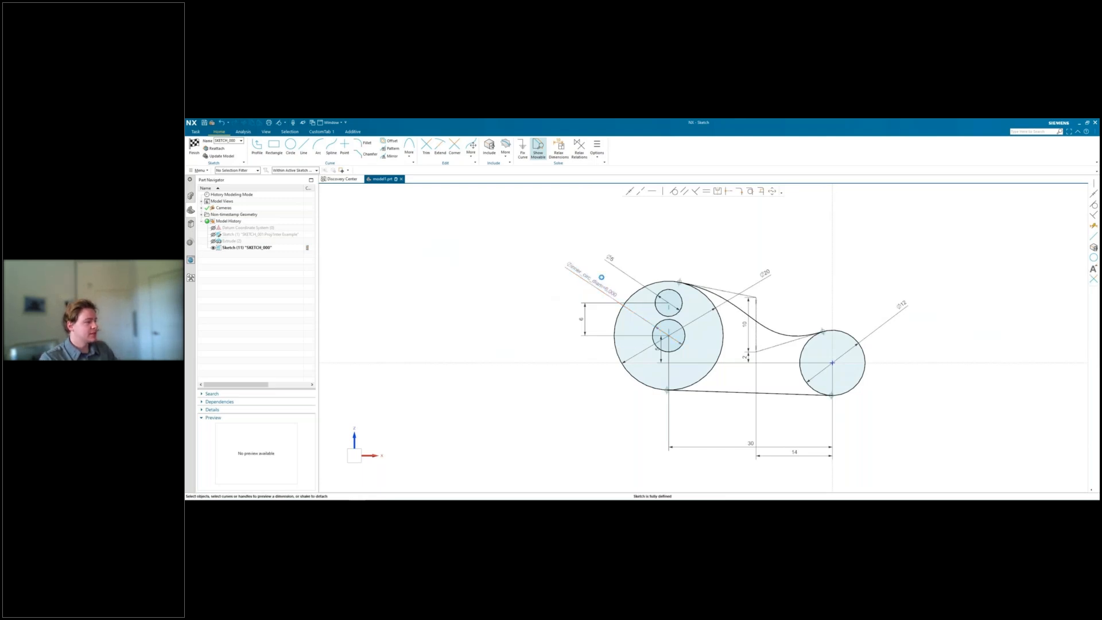
Step: Turn the diameter dimension of the upper small circle into an expression named outer_circ_diam
{"action": "double_click", "coordinate": [610, 259]}
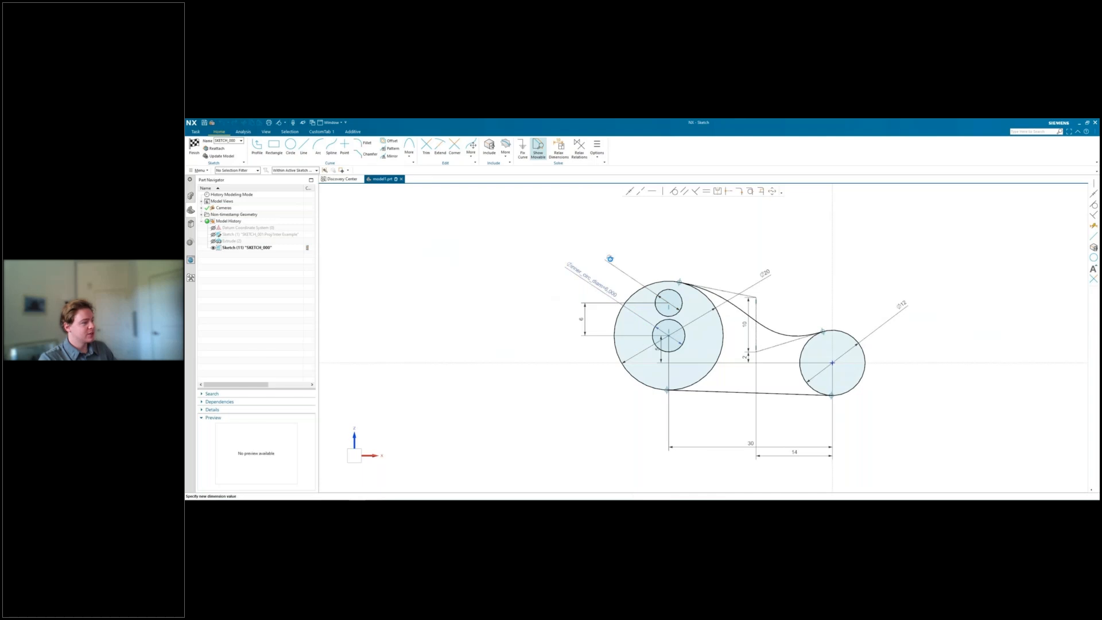
{"action": "right_click", "coordinate": [610, 257]}
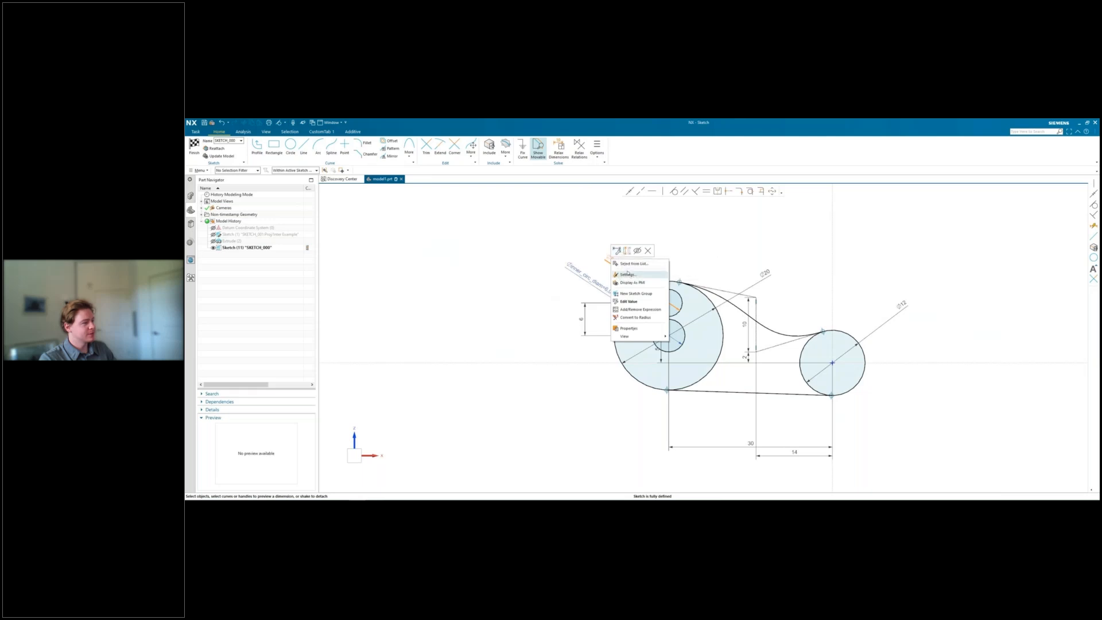
{"action": "left_click", "coordinate": [610, 259]}
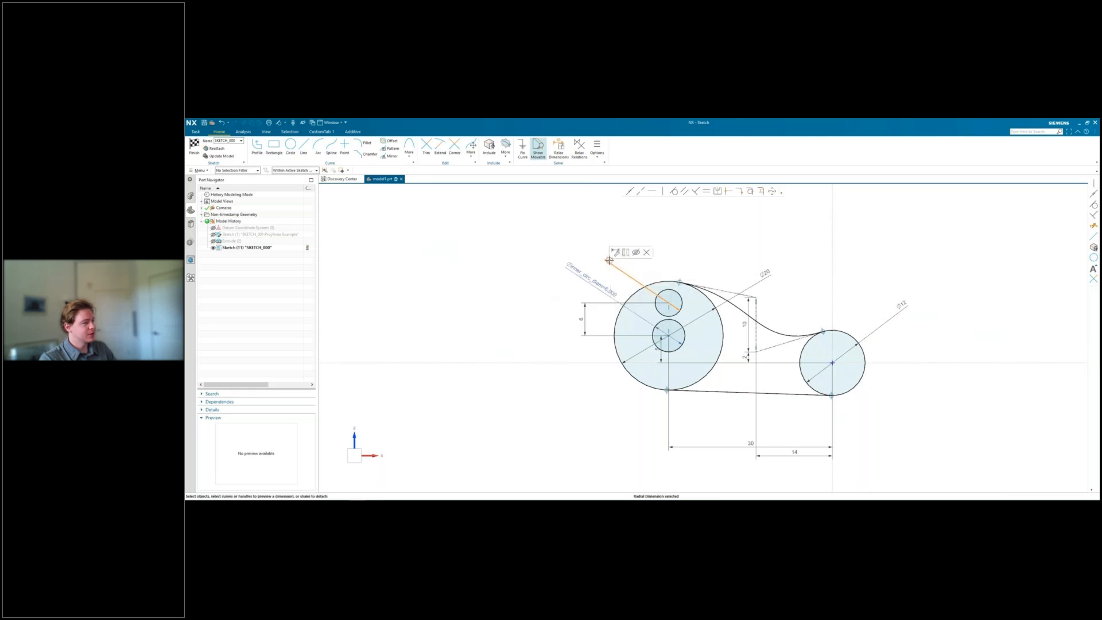
{"action": "left_click", "coordinate": [616, 253]}
{"action": "left_click_drag", "start_coordinate": [369, 246], "coordinate": [441, 226]}
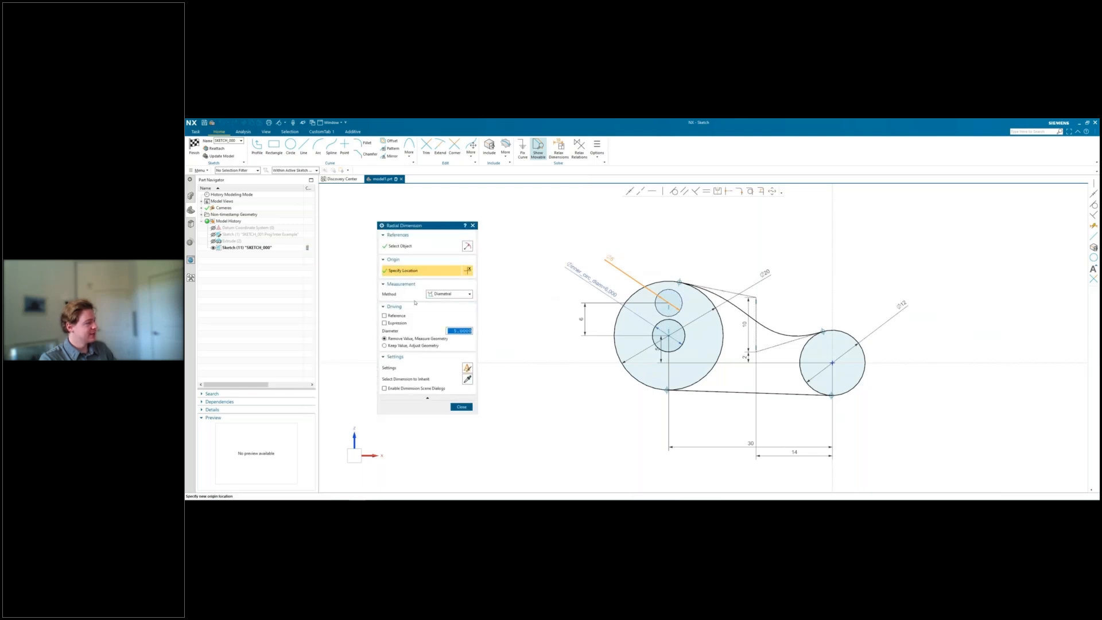
{"action": "left_click", "coordinate": [386, 324]}
{"action": "left_click", "coordinate": [385, 323]}
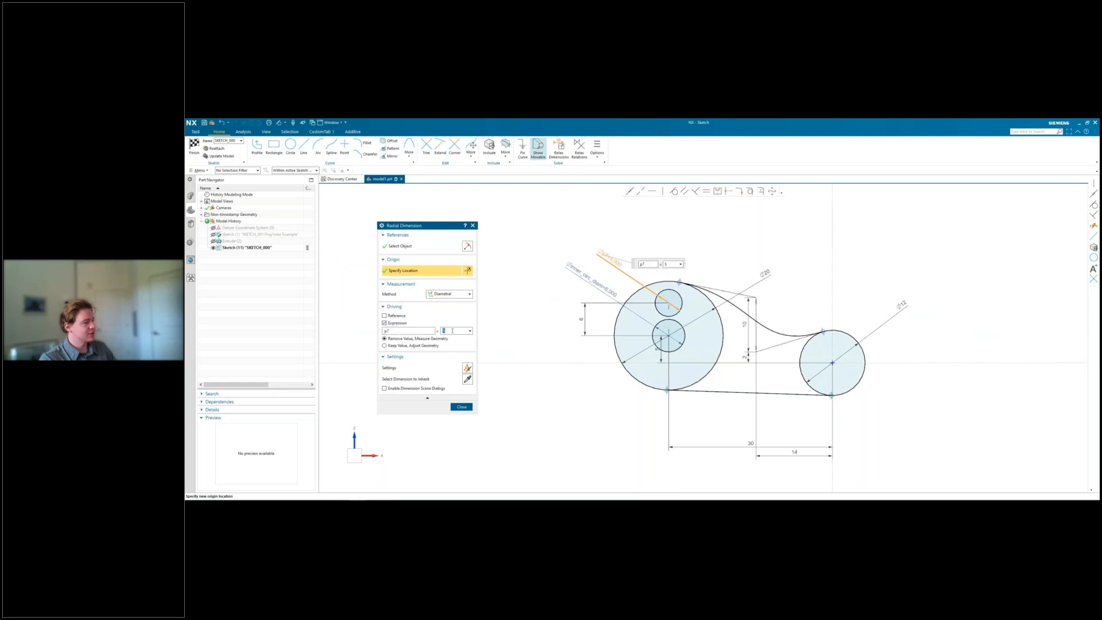
{"action": "left_click", "coordinate": [413, 330]}
{"action": "type", "text": "outer_circ_diam"}
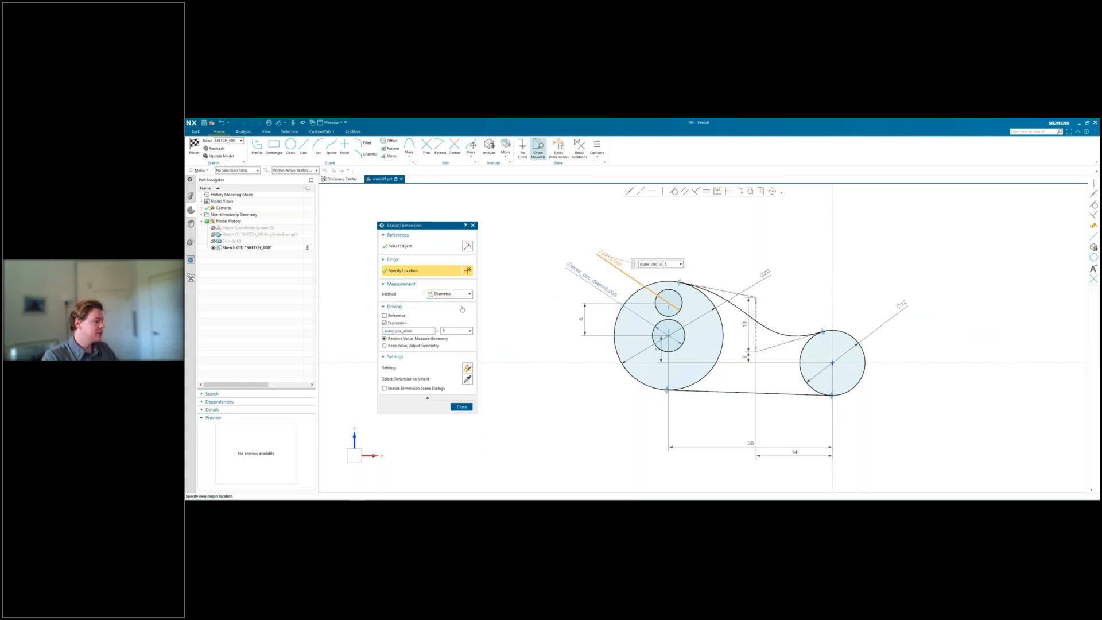
Step: Drive the upper small circle's diameter with the formula inner_circ_diam*0.5 and finish editing the dimension
{"action": "left_click", "coordinate": [453, 331]}
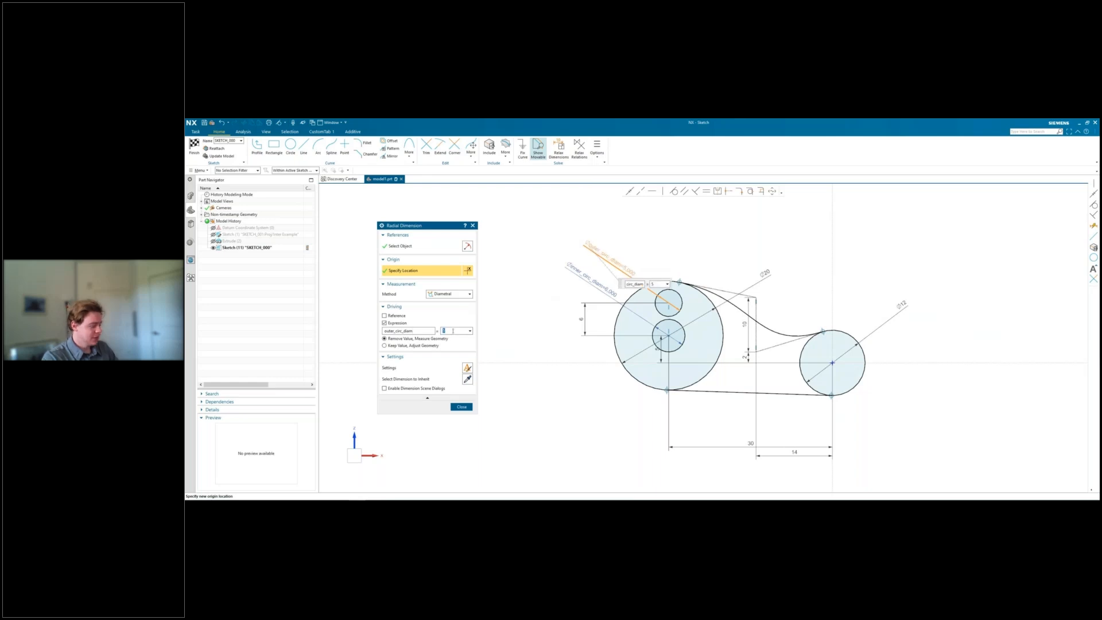
{"action": "type", "text": "in"}
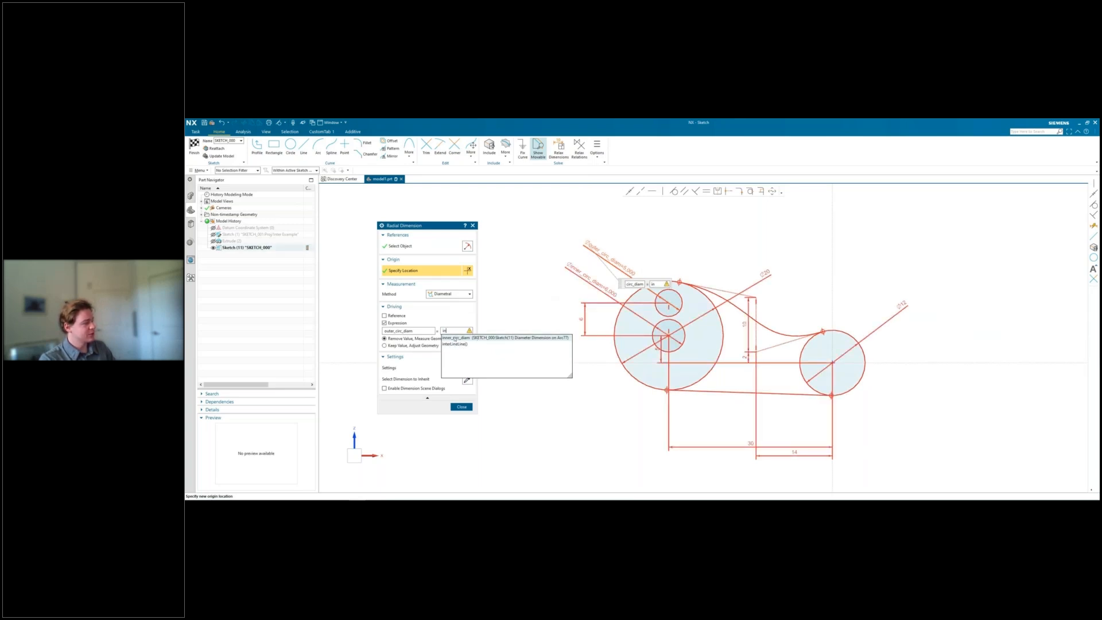
{"action": "left_click", "coordinate": [455, 338]}
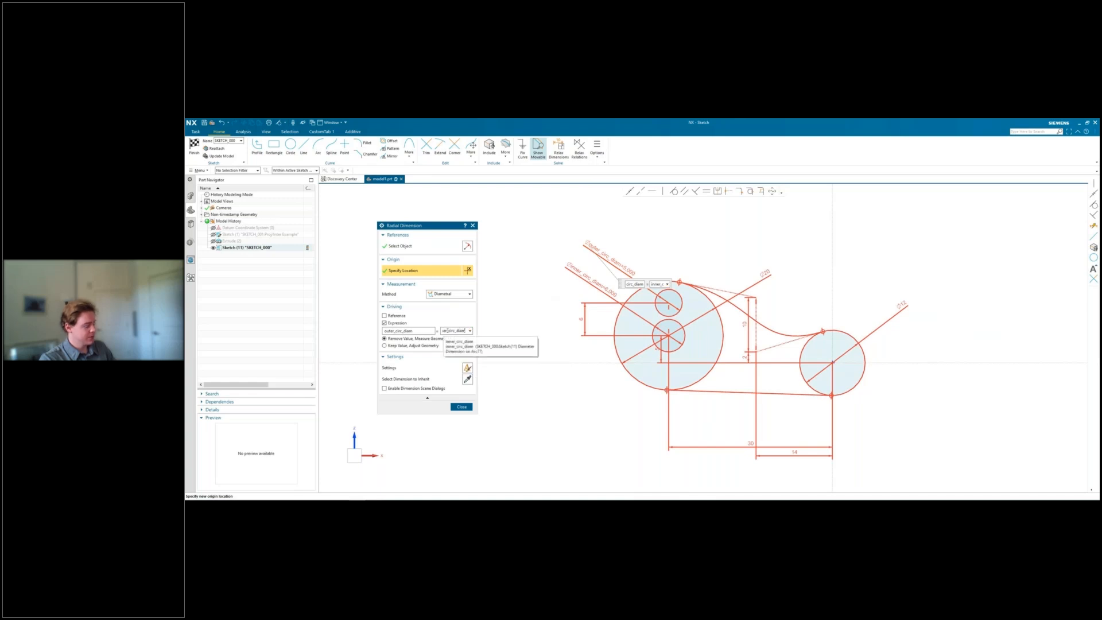
{"action": "type", "text": "*"}
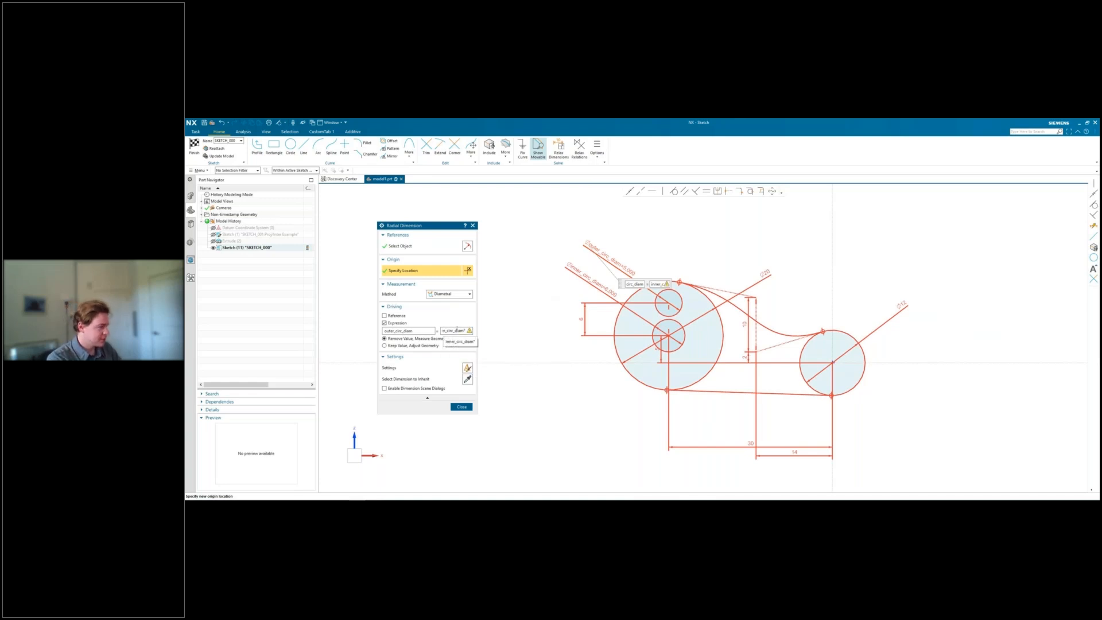
{"action": "type", "text": "0.5"}
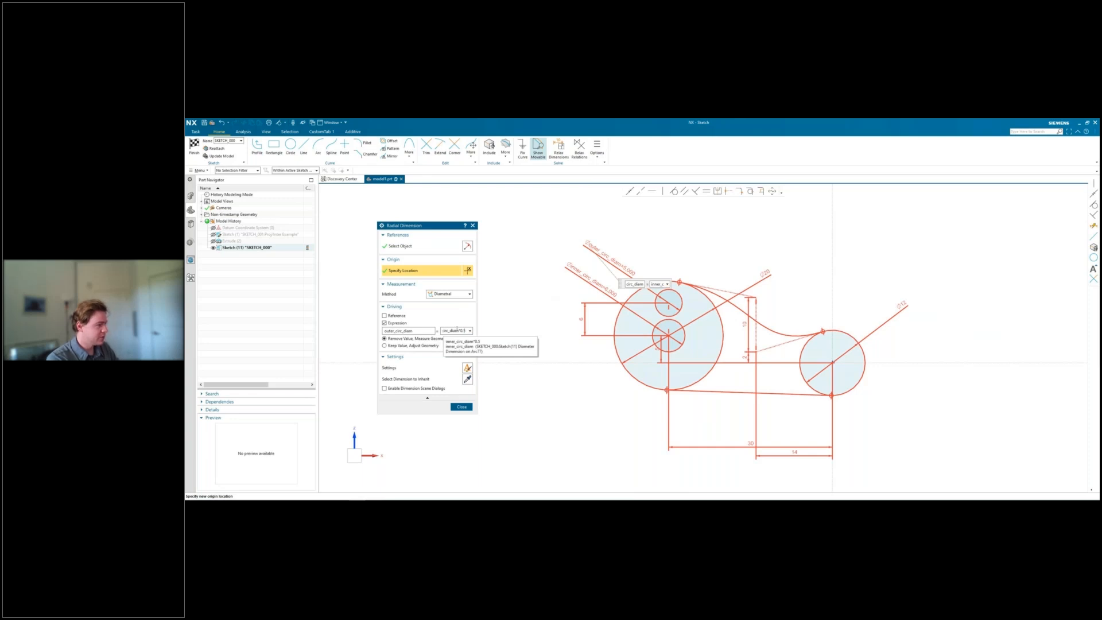
{"action": "key", "text": "Return"}
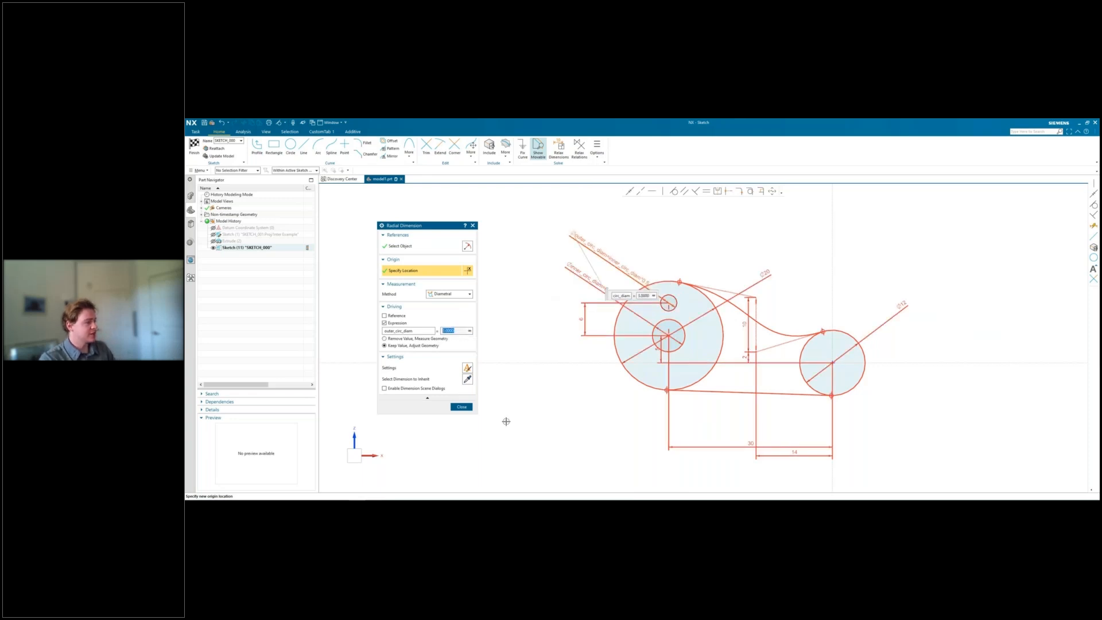
{"action": "key", "text": "Escape"}
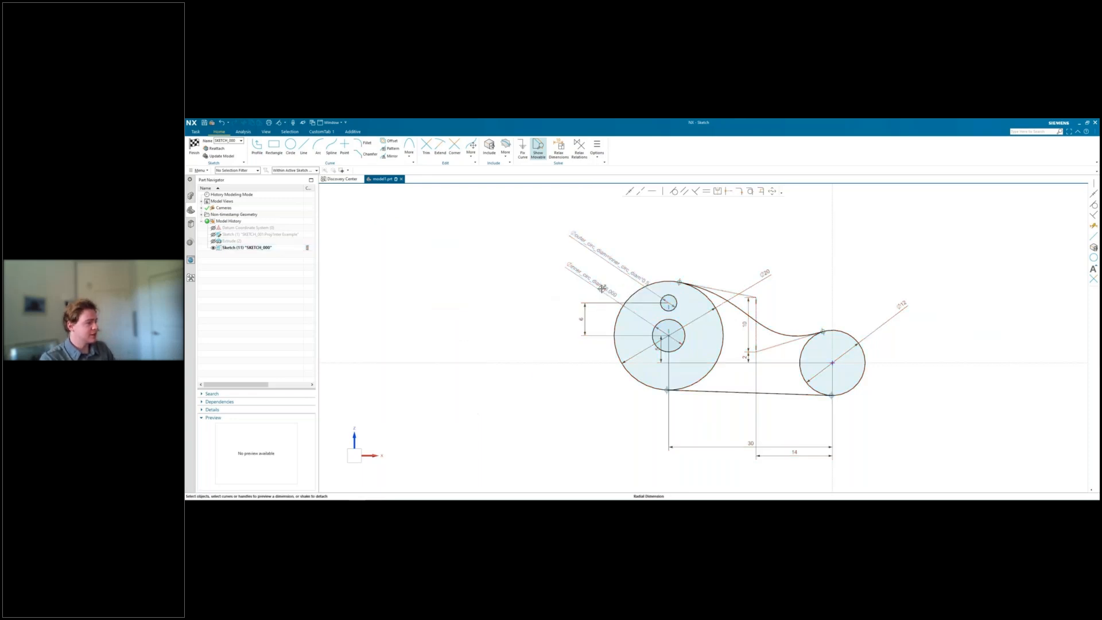
Step: Test the diameter link by setting inner_circ_diam to 8 and back to 6
{"action": "double_click", "coordinate": [623, 280]}
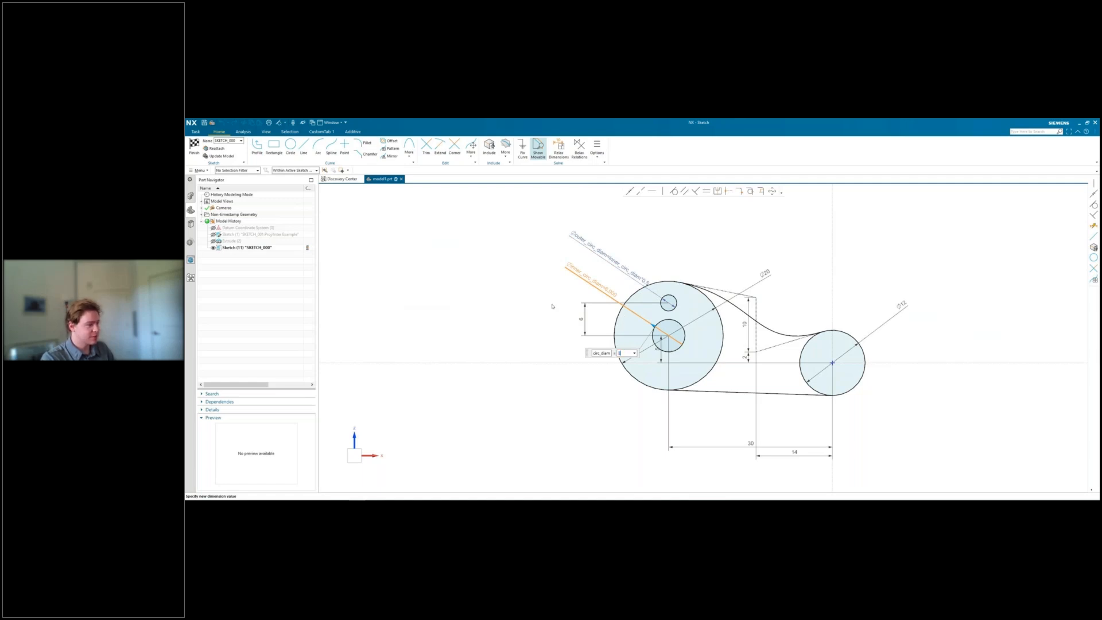
{"action": "type", "text": "8"}
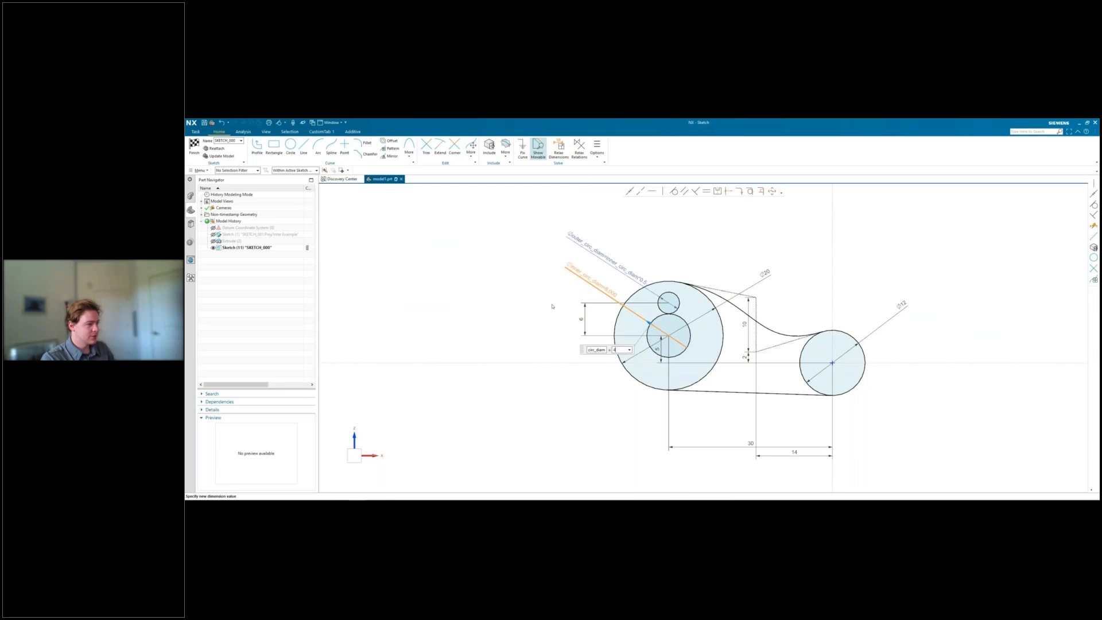
{"action": "key", "text": "Return"}
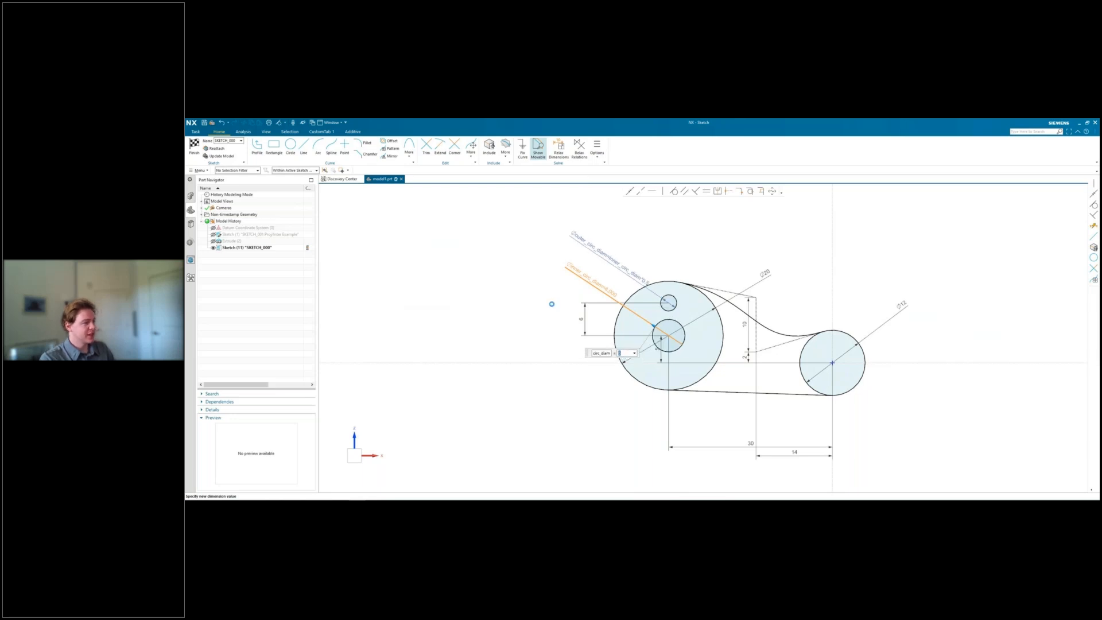
{"action": "key", "text": "Return"}
Step: Review the part's expressions and the formulas of the two linked circle diameters without editing them
{"action": "key", "text": "e"}
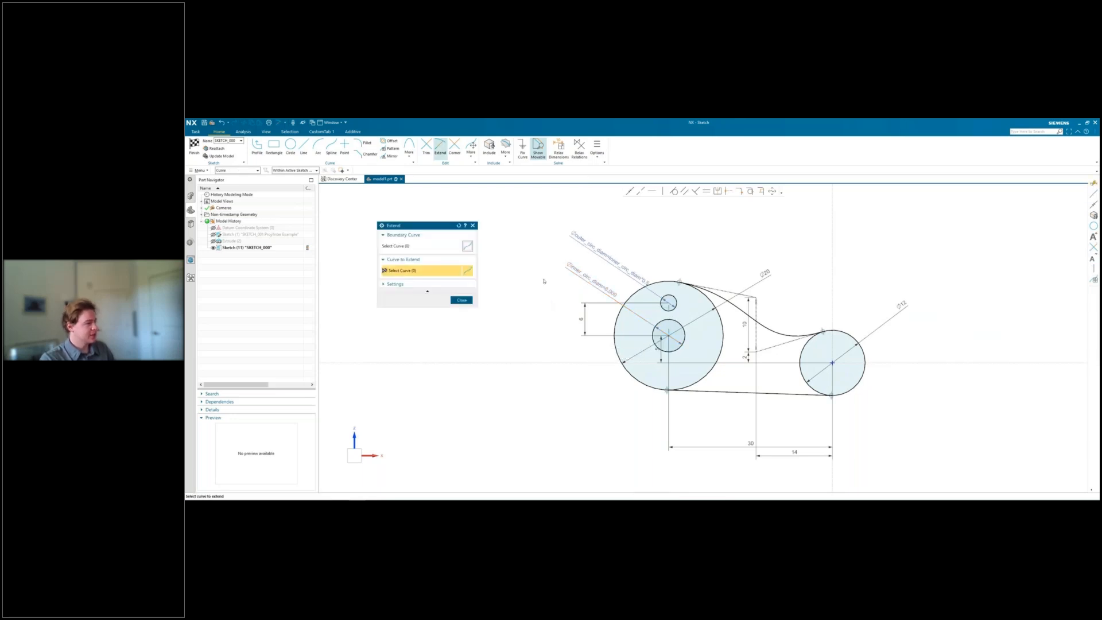
{"action": "key", "text": "Escape"}
{"action": "key", "text": "ctrl+e"}
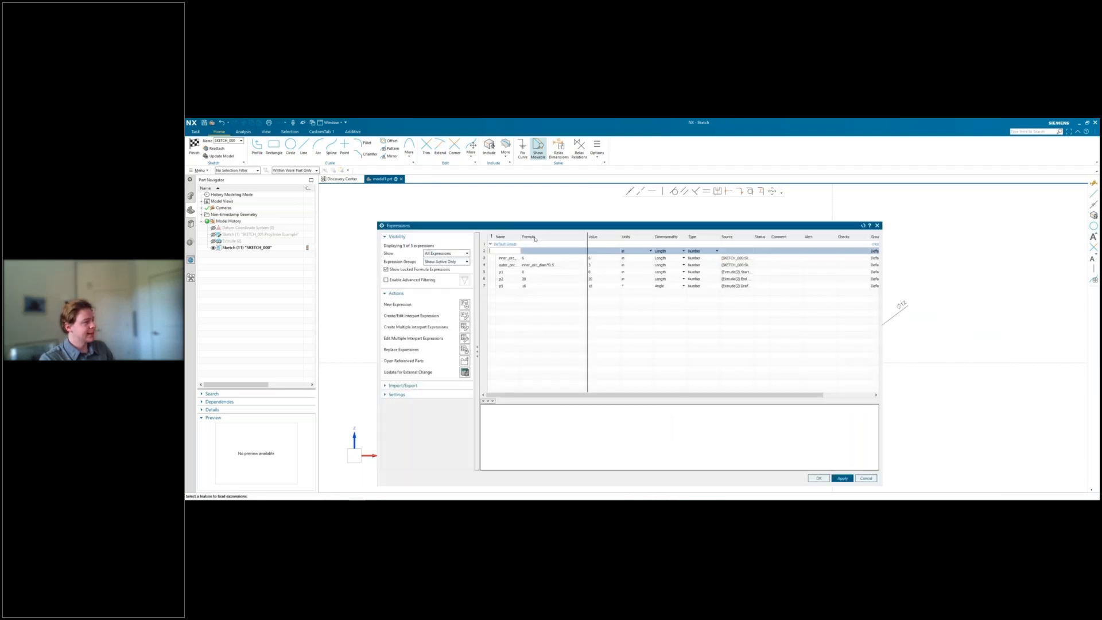
{"action": "left_click_drag", "start_coordinate": [542, 228], "coordinate": [508, 208]}
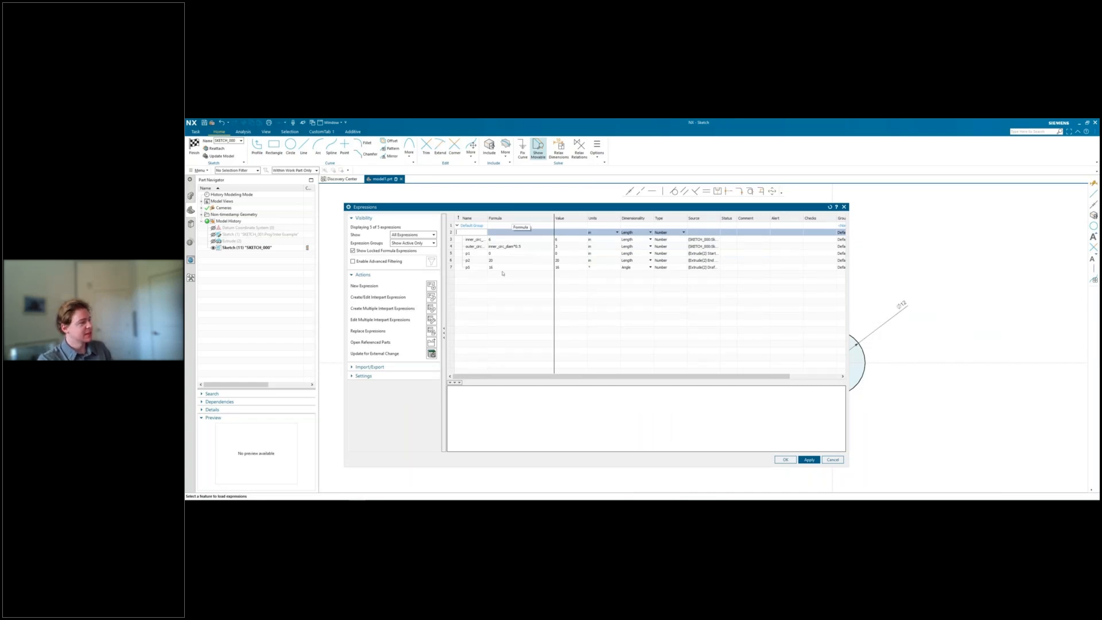
{"action": "left_click", "coordinate": [833, 459]}
Step: Sketch a 2 mm diameter circle about 5 mm right of and 12.5 mm above the 12 mm circle's centre
{"action": "left_click", "coordinate": [291, 146]}
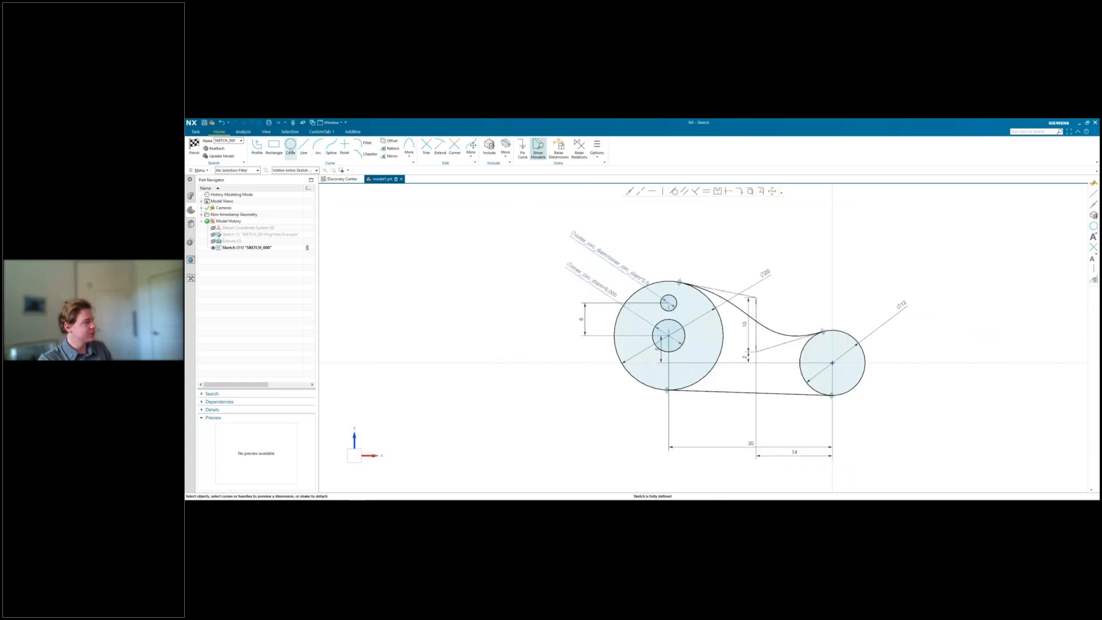
{"action": "left_click", "coordinate": [859, 294]}
{"action": "type", "text": "2"}
{"action": "key", "text": "Return"}
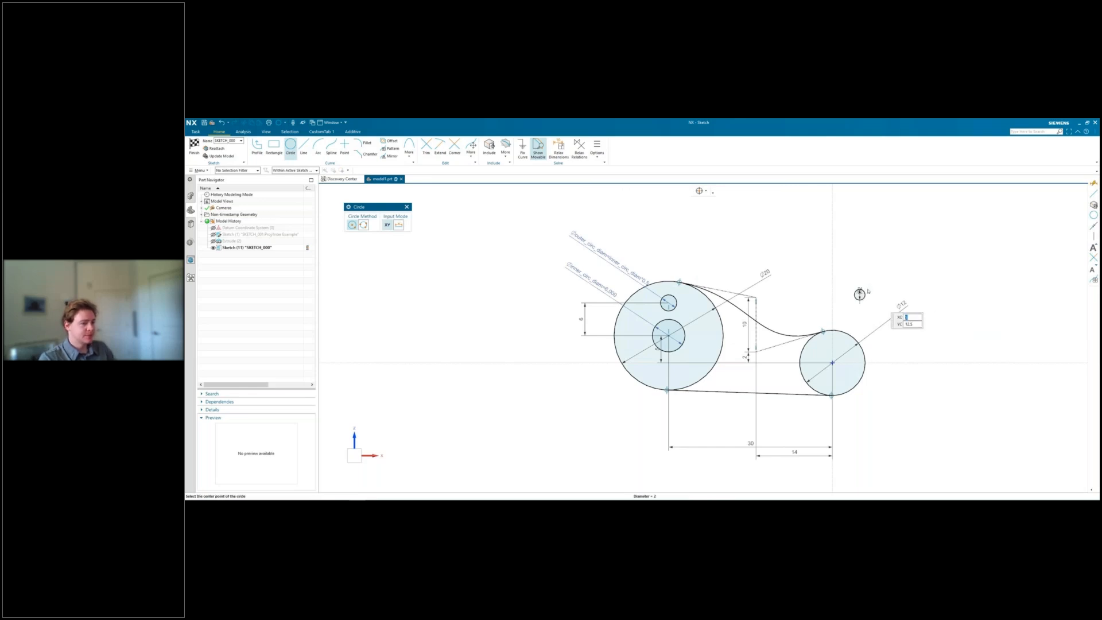
{"action": "key", "text": "Escape"}
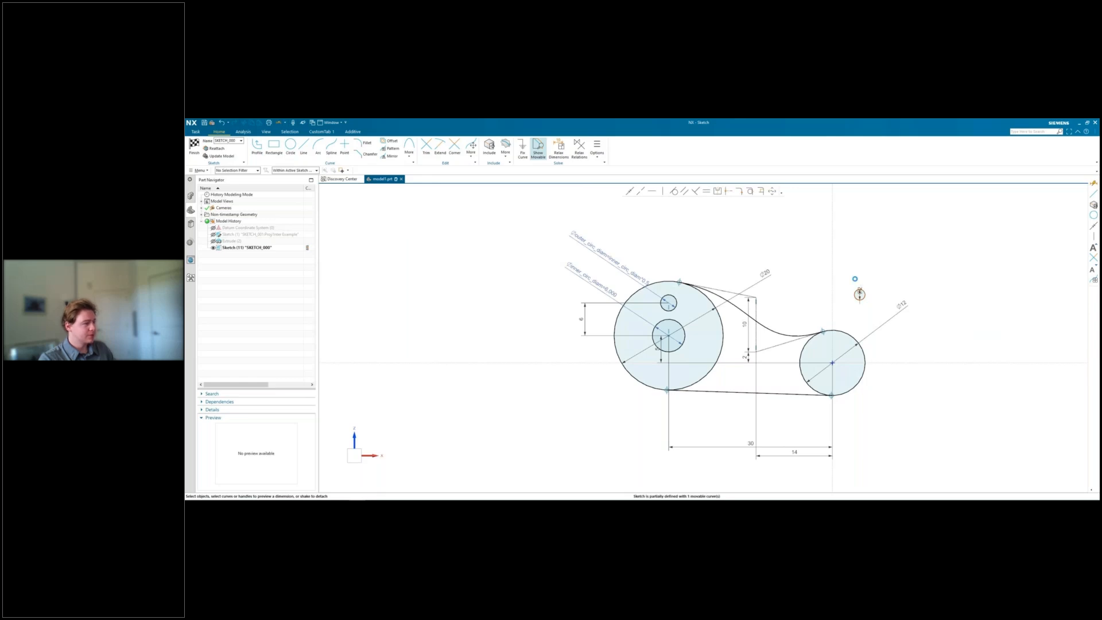
Step: Dimension the horizontal distance between the new 2 mm circle's centre and the 12 mm circle's centre
{"action": "key", "text": "d"}
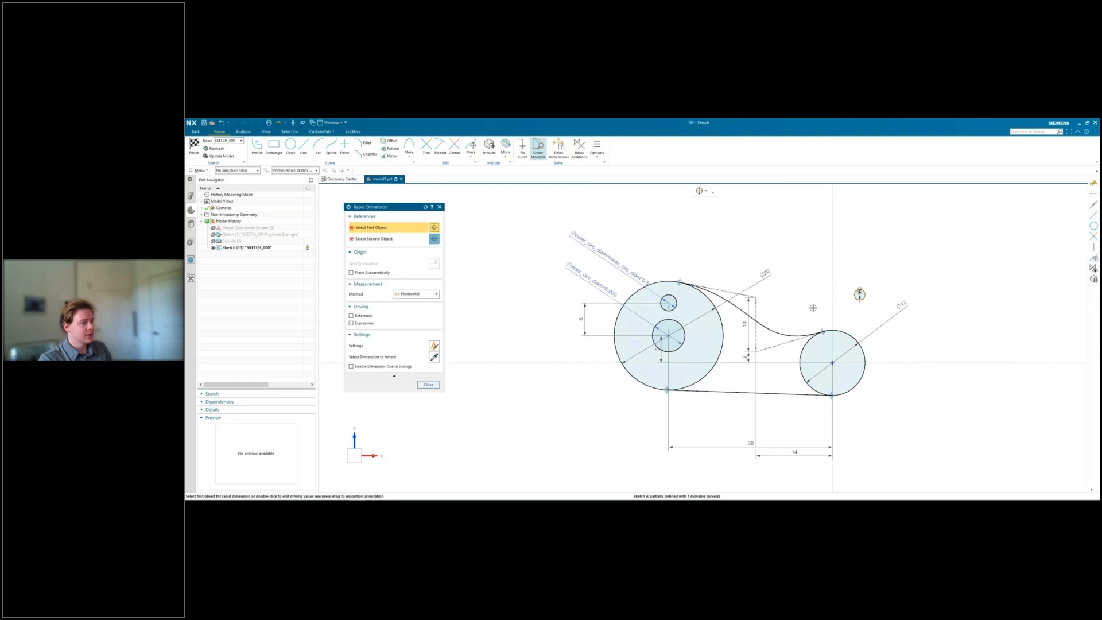
{"action": "left_click", "coordinate": [859, 294]}
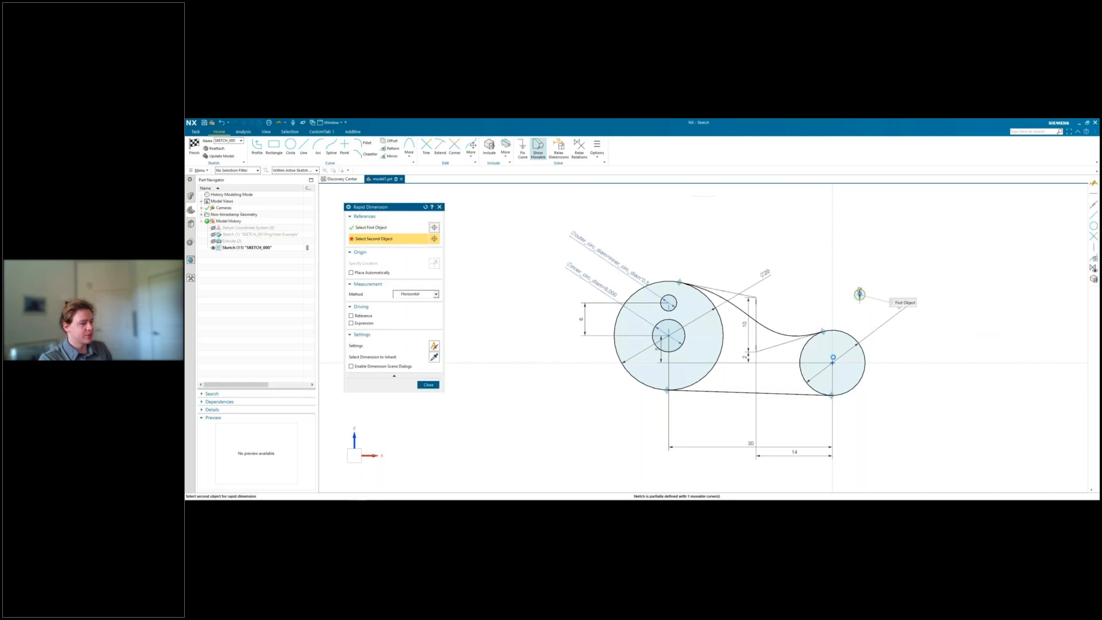
{"action": "left_click", "coordinate": [832, 362]}
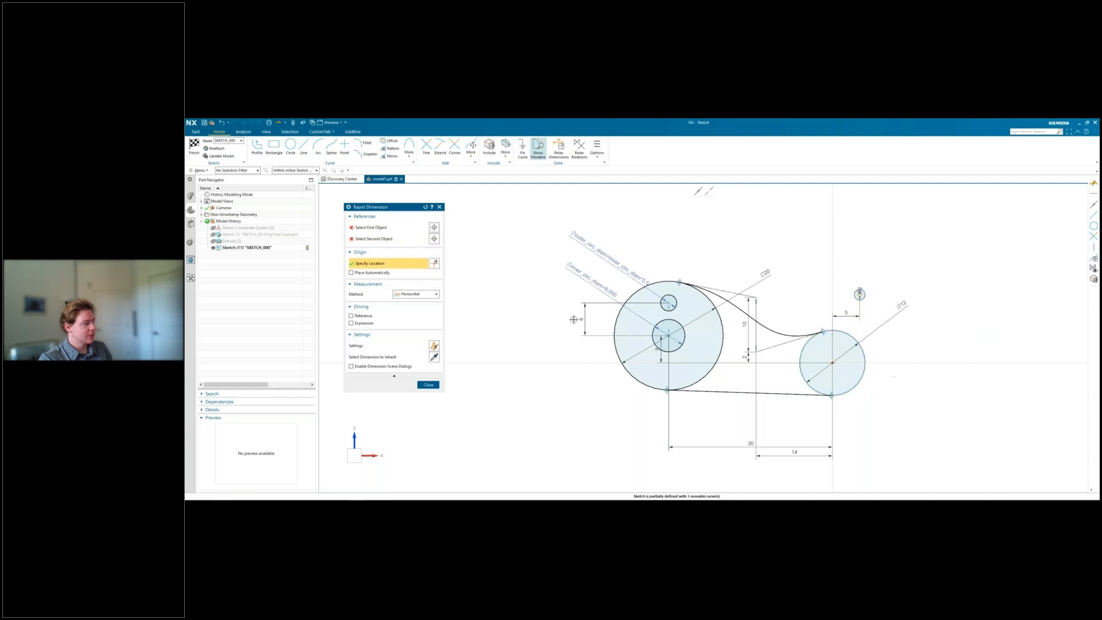
{"action": "left_click", "coordinate": [846, 313]}
Step: Dimension the vertical distance between the 12 mm circle's centre and the 2 mm circle's centre
{"action": "left_click", "coordinate": [423, 294]}
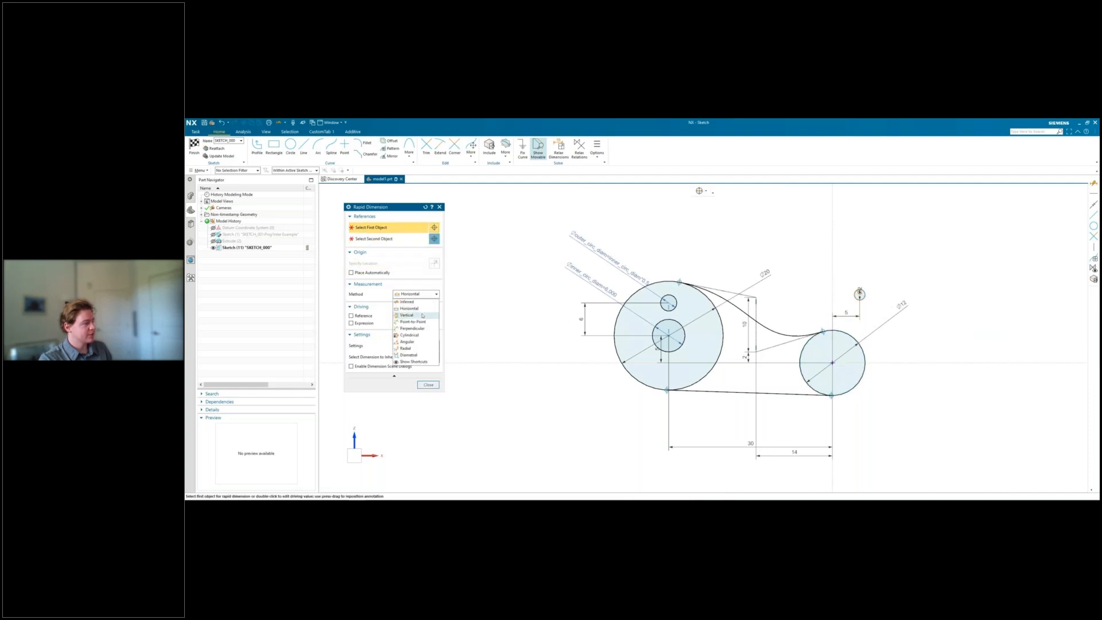
{"action": "left_click", "coordinate": [422, 314]}
{"action": "left_click", "coordinate": [833, 363]}
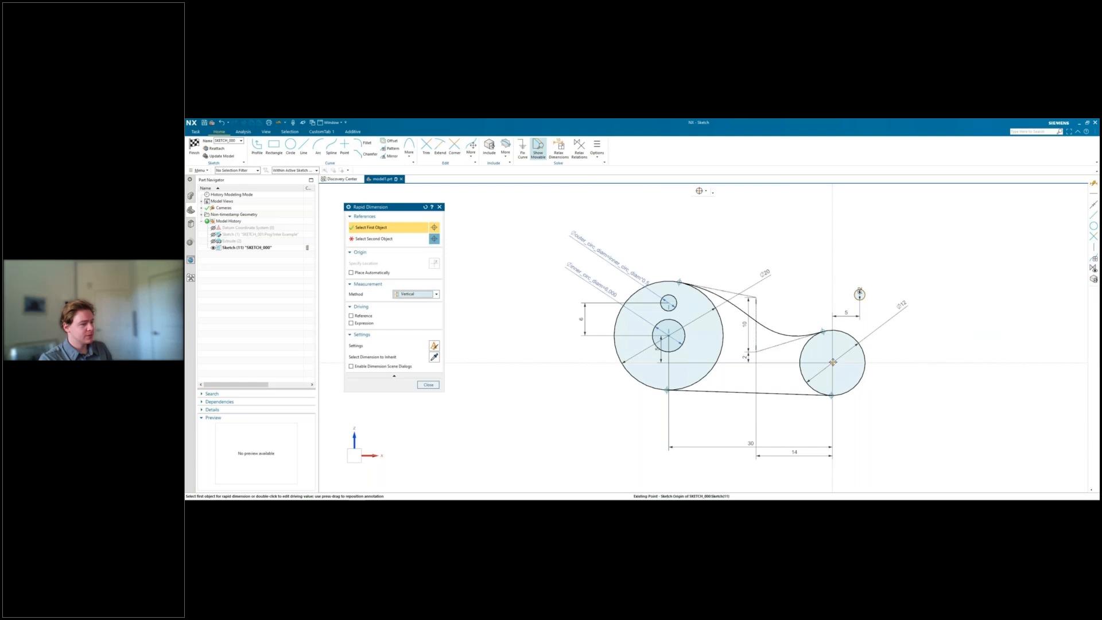
{"action": "left_click", "coordinate": [860, 295]}
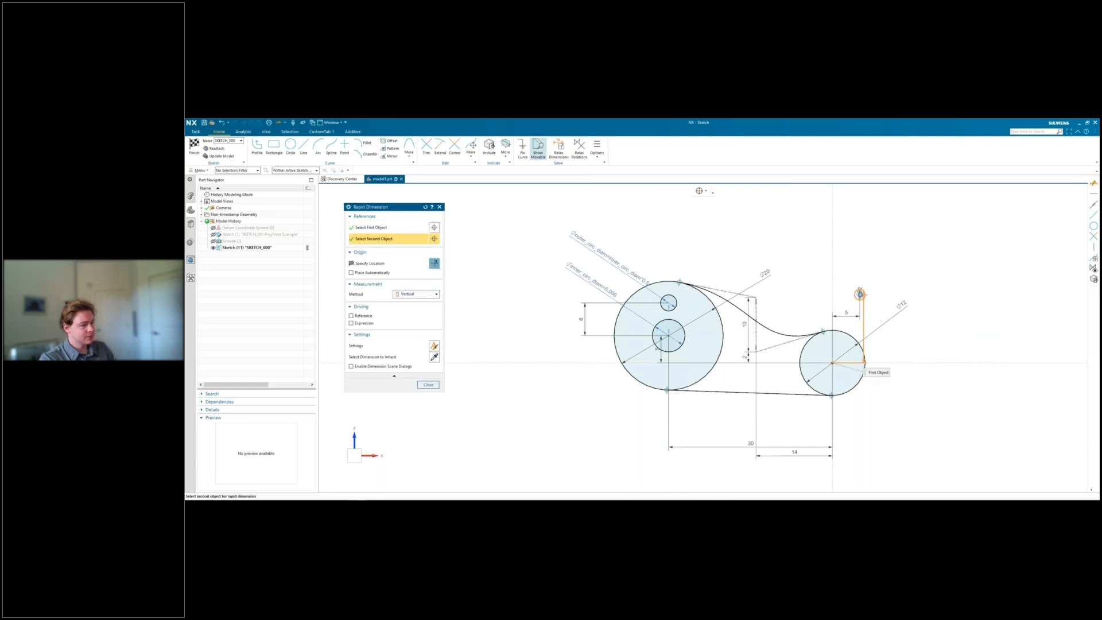
{"action": "left_click", "coordinate": [868, 328]}
{"action": "key", "text": "Escape"}
Step: Adjust the 2 mm circle's dimensions so it sits 2.5 mm left of and 2.5 mm above the 12 mm circle's centre
{"action": "left_click", "coordinate": [859, 315]}
{"action": "key", "text": "Escape"}
{"action": "double_click", "coordinate": [859, 316]}
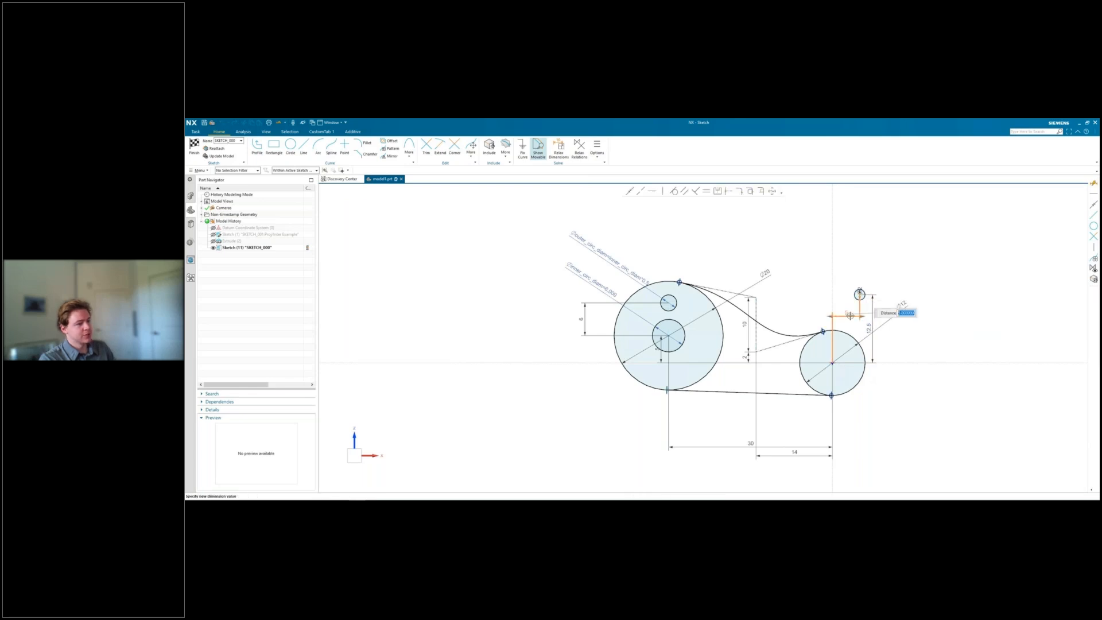
{"action": "left_click_drag", "start_coordinate": [859, 317], "coordinate": [819, 316]}
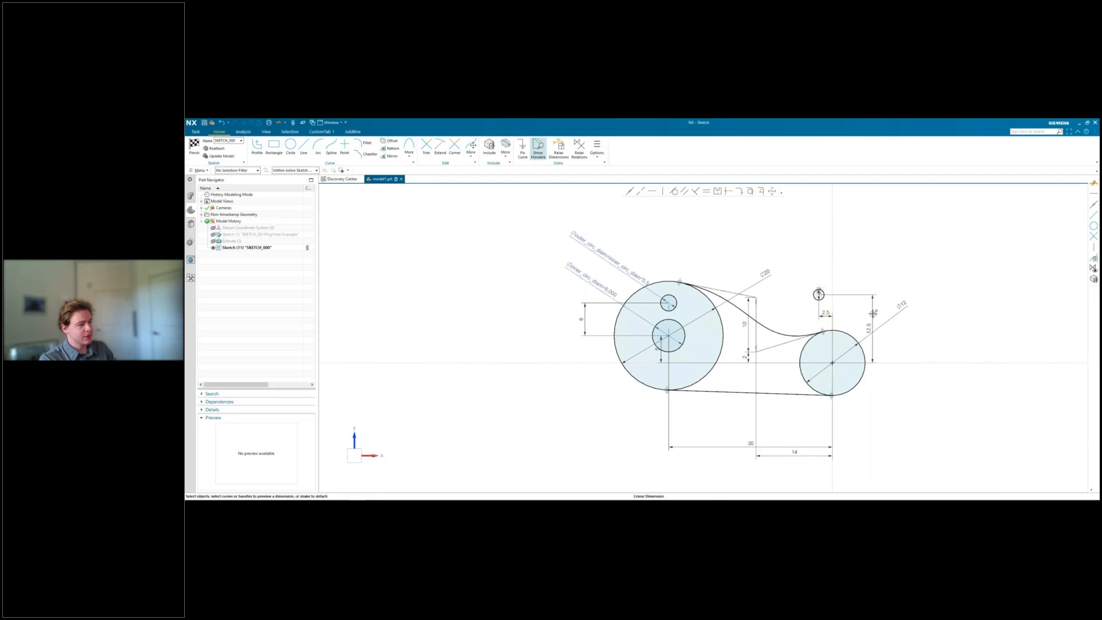
{"action": "left_click_drag", "start_coordinate": [874, 294], "coordinate": [872, 348]}
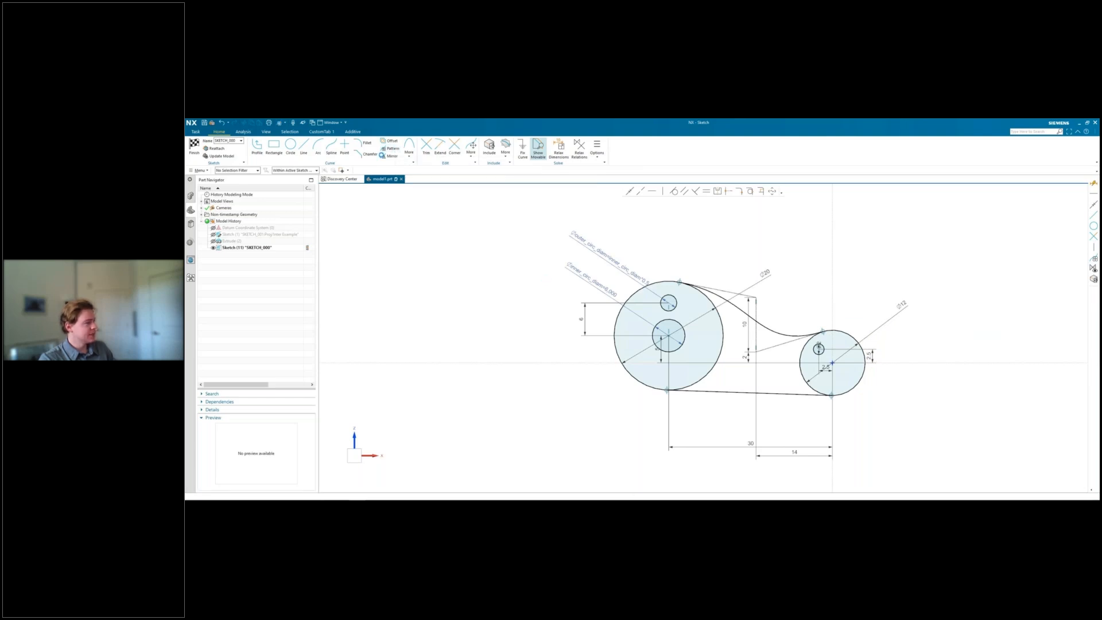
Step: Start a circular curve pattern of the upper small circle around the 20 mm circle's centre
{"action": "left_click", "coordinate": [392, 149]}
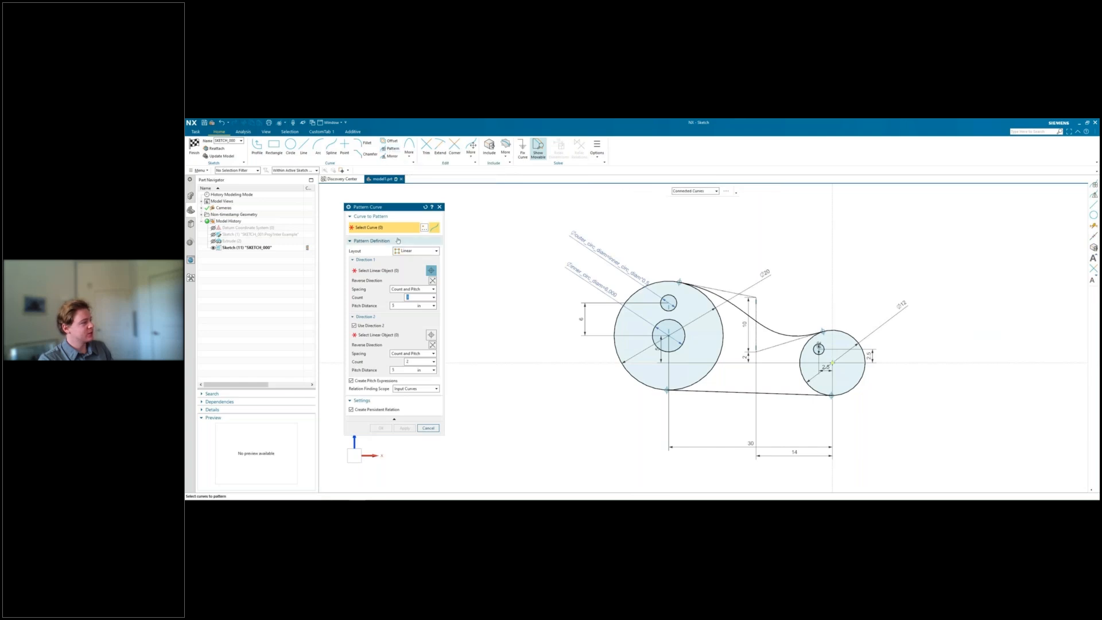
{"action": "left_click", "coordinate": [413, 250]}
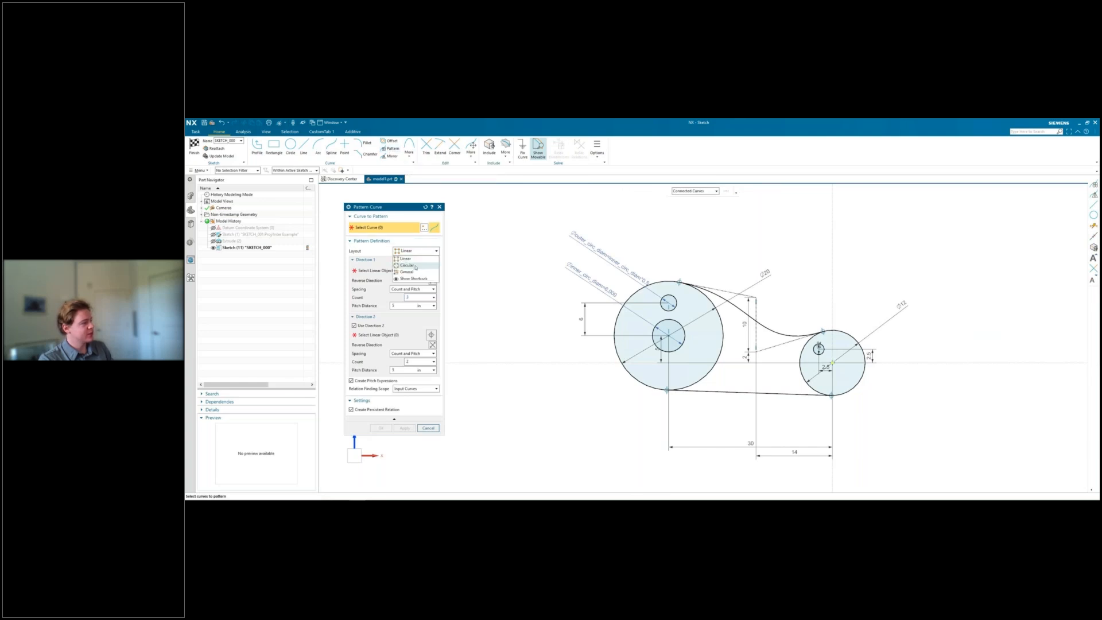
{"action": "left_click", "coordinate": [409, 267]}
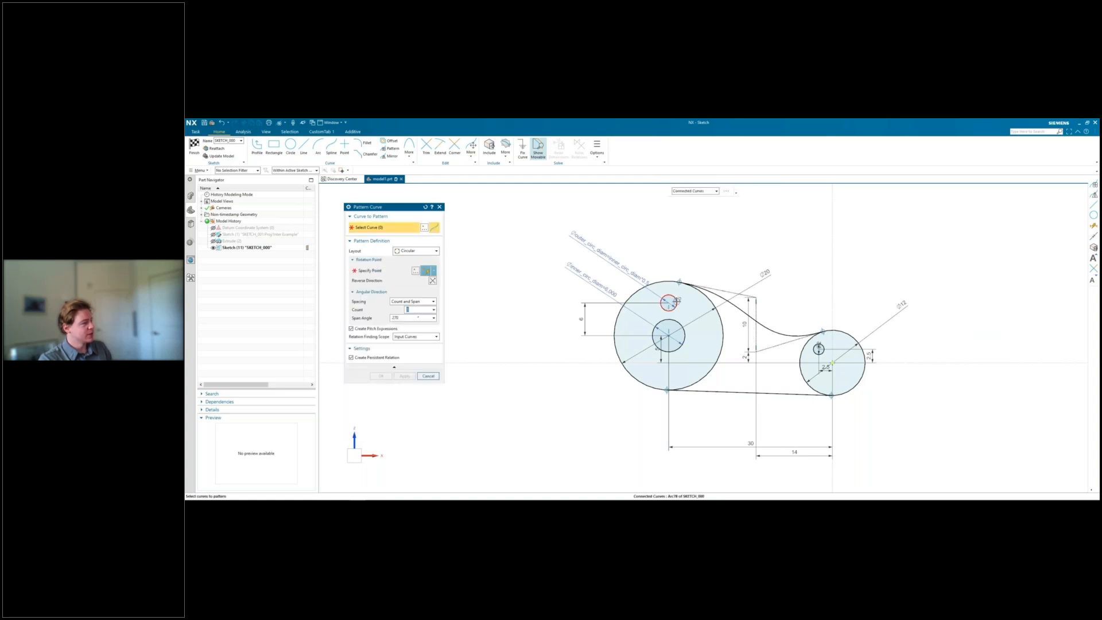
{"action": "left_click", "coordinate": [676, 301]}
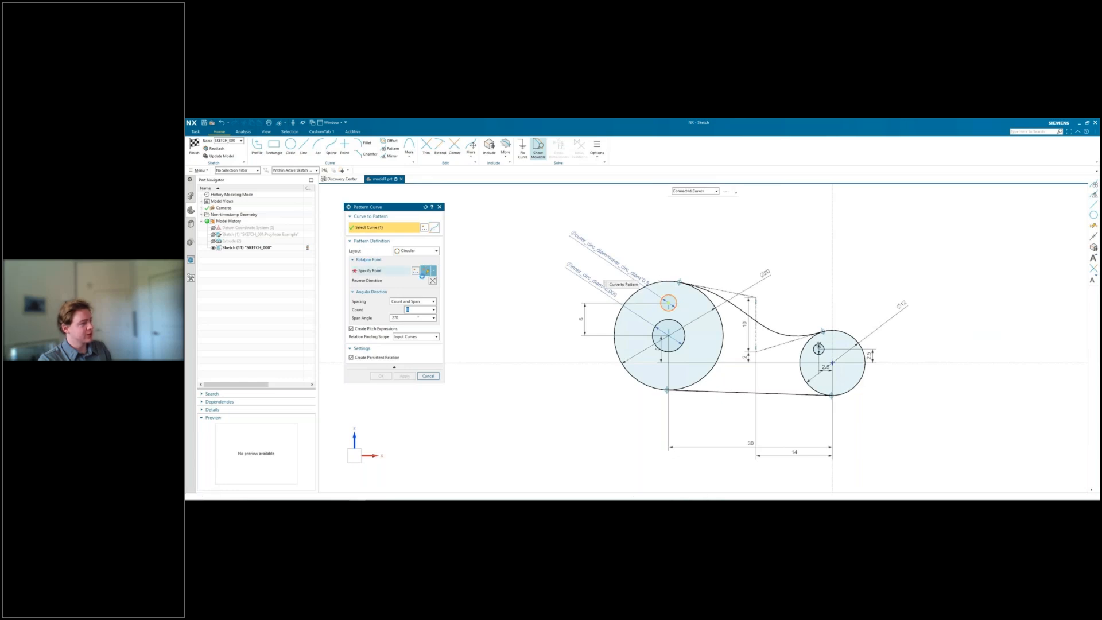
{"action": "left_click", "coordinate": [427, 271]}
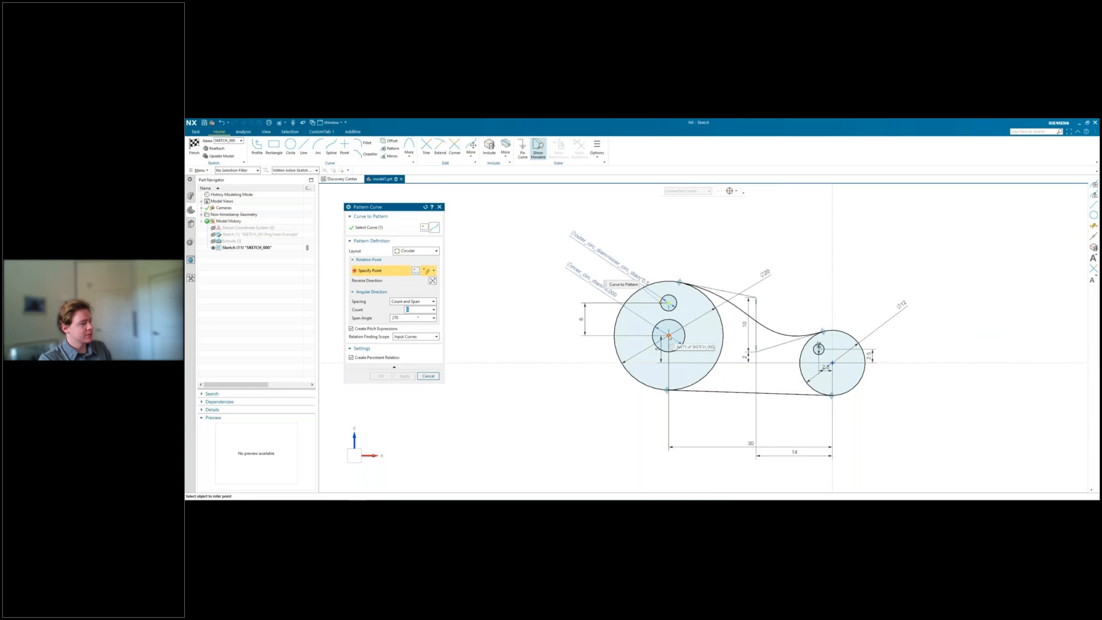
{"action": "left_click", "coordinate": [669, 336]}
Step: Keep the circular pattern's spacing as Count and Span and set its span angle to 180°
{"action": "left_click", "coordinate": [405, 302]}
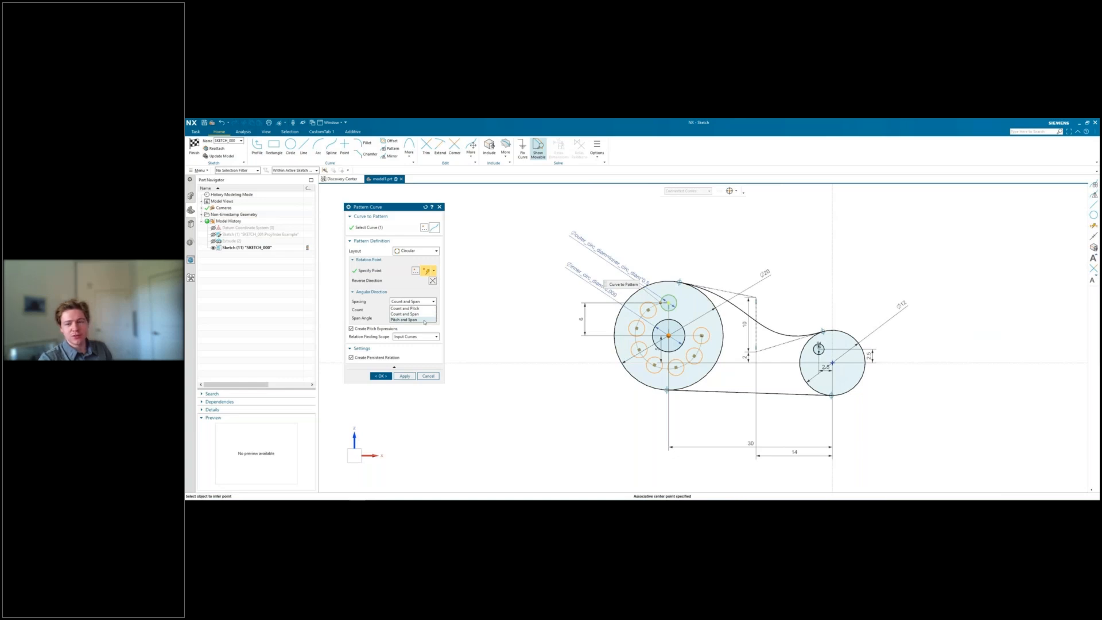
{"action": "left_click", "coordinate": [408, 315]}
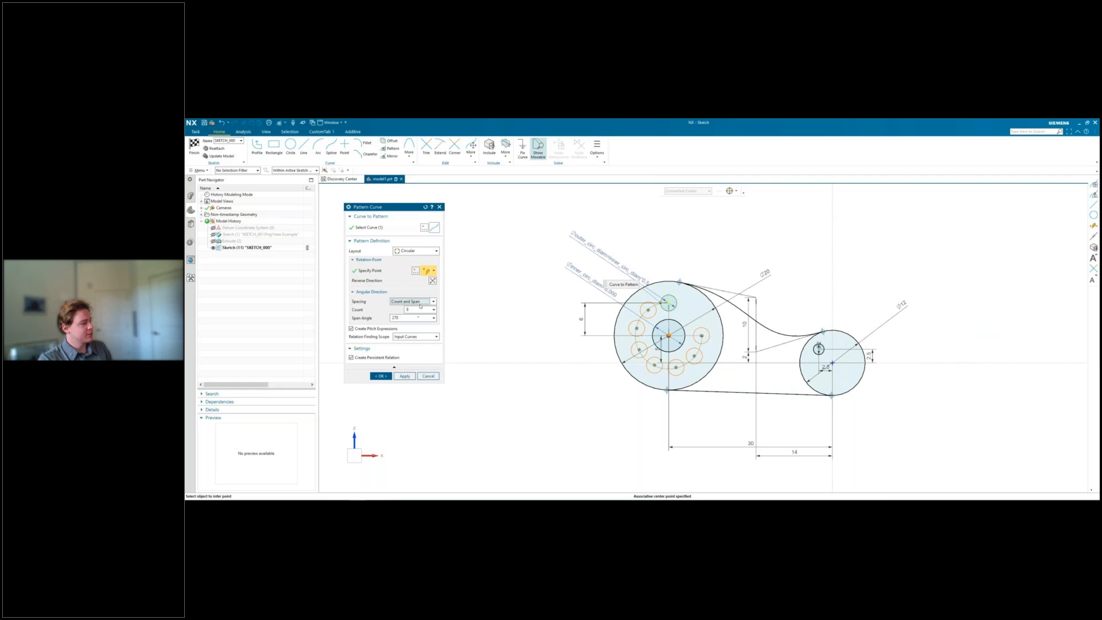
{"action": "left_click", "coordinate": [402, 317]}
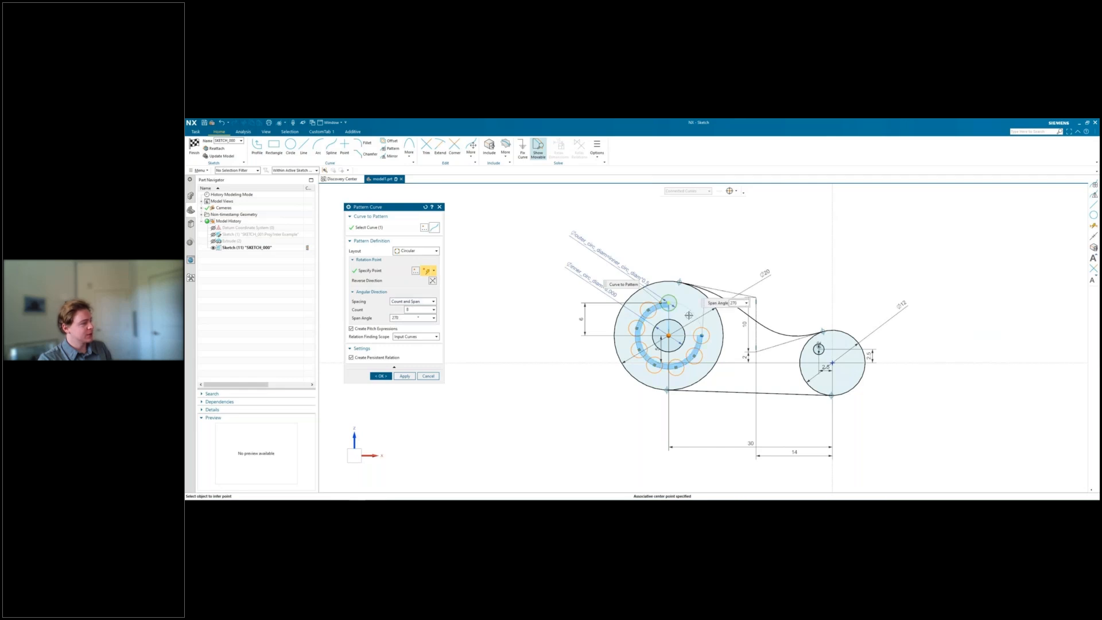
{"action": "left_click", "coordinate": [665, 303]}
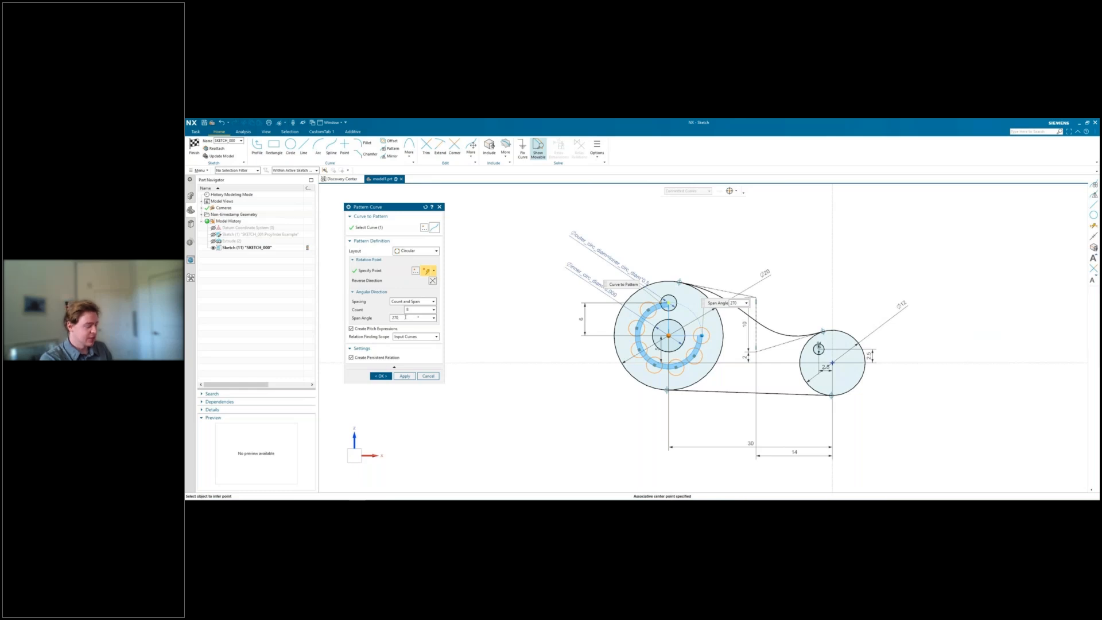
{"action": "key", "text": "BackSpace"}
{"action": "key", "text": "BackSpace"}
{"action": "key", "text": "BackSpace"}
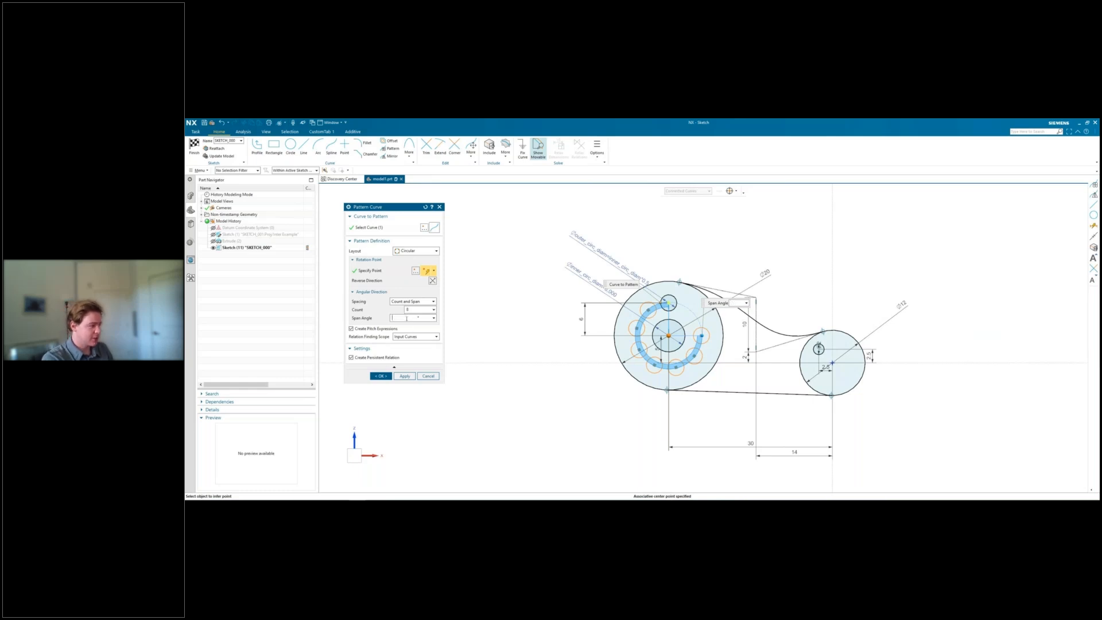
{"action": "type", "text": "180"}
{"action": "key", "text": "Return"}
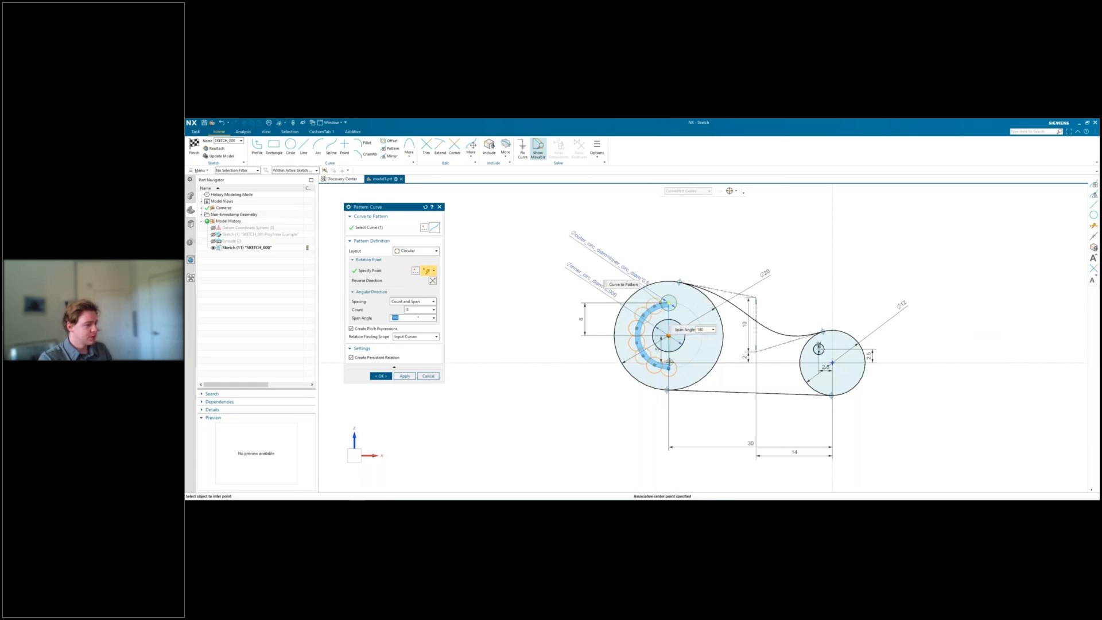
Step: Set the circular pattern's span angle to 270° and its count to 7, and create the pattern
{"action": "left_click_drag", "start_coordinate": [672, 370], "coordinate": [701, 336]}
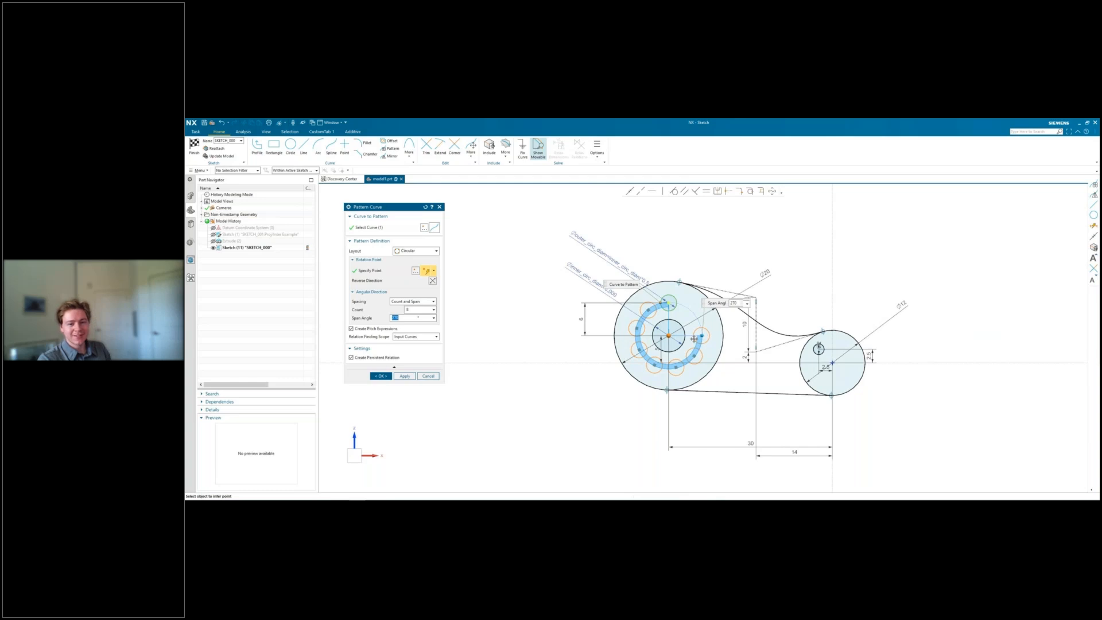
{"action": "left_click", "coordinate": [415, 309]}
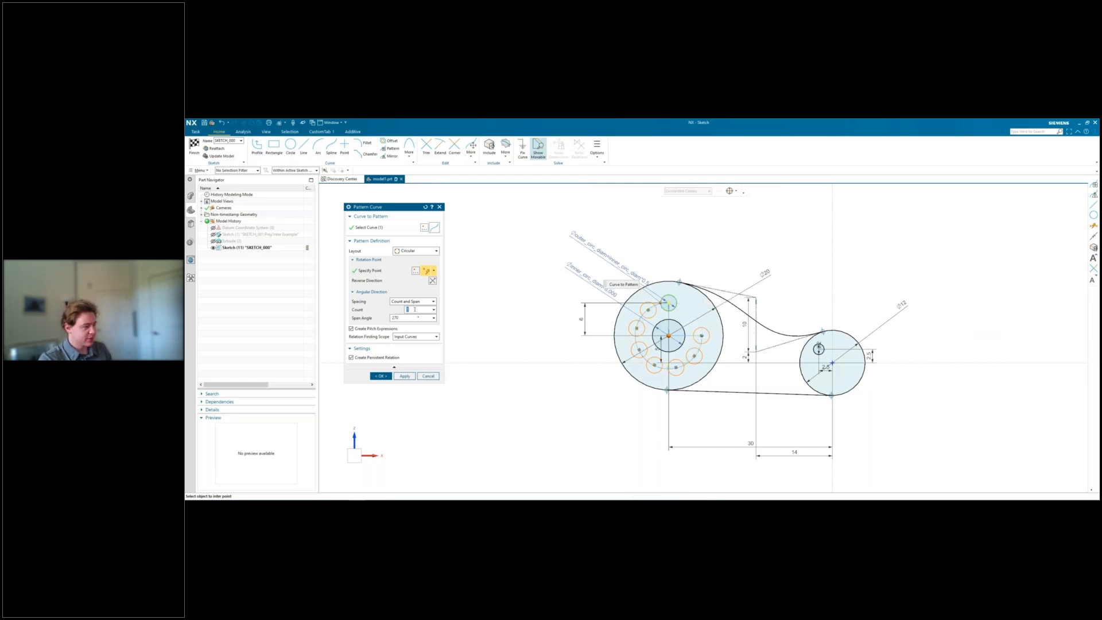
{"action": "type", "text": "7"}
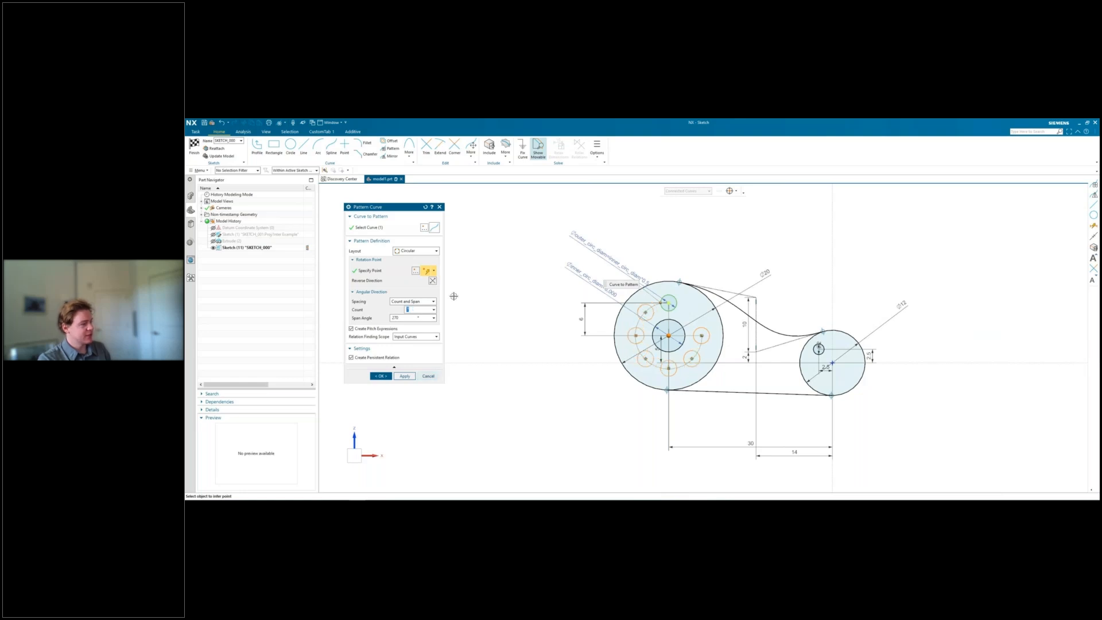
{"action": "left_click", "coordinate": [380, 376]}
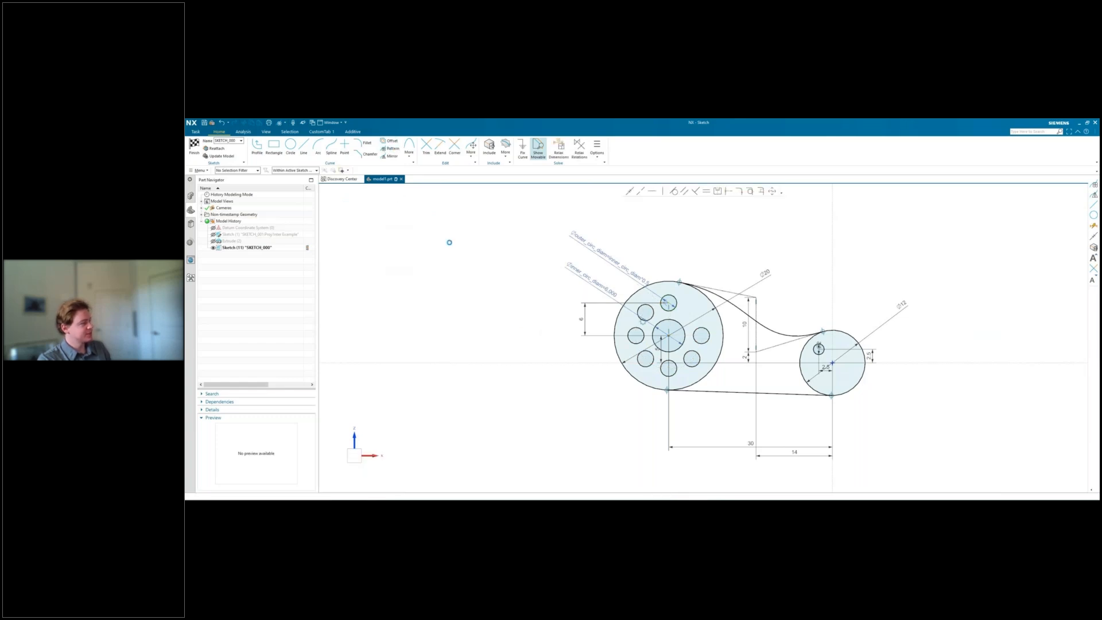
Step: Set up a linear curve pattern of the small circle inside the 12 mm circle along the horizontal axis, reversed toward the 20 mm circle
{"action": "left_click", "coordinate": [415, 251]}
{"action": "left_click", "coordinate": [417, 262]}
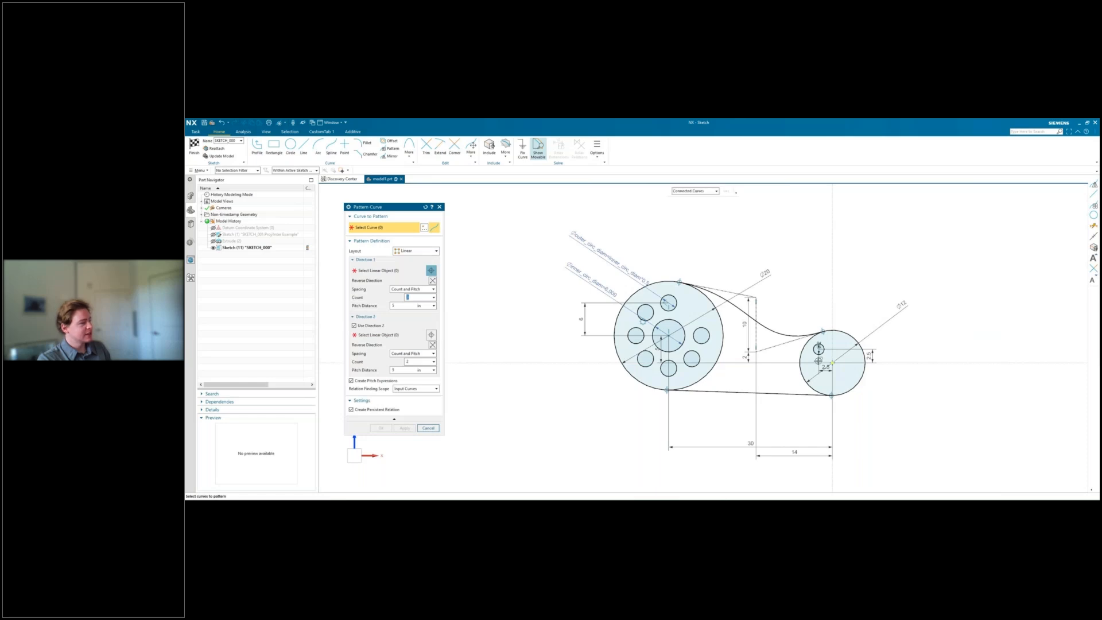
{"action": "left_click", "coordinate": [821, 351]}
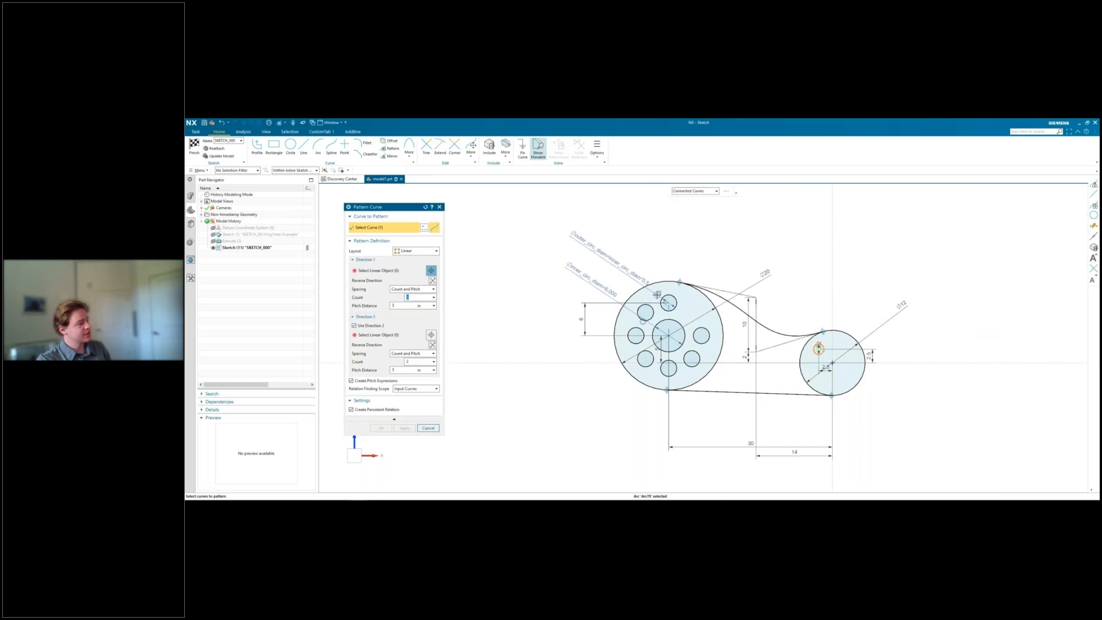
{"action": "left_click", "coordinate": [383, 271]}
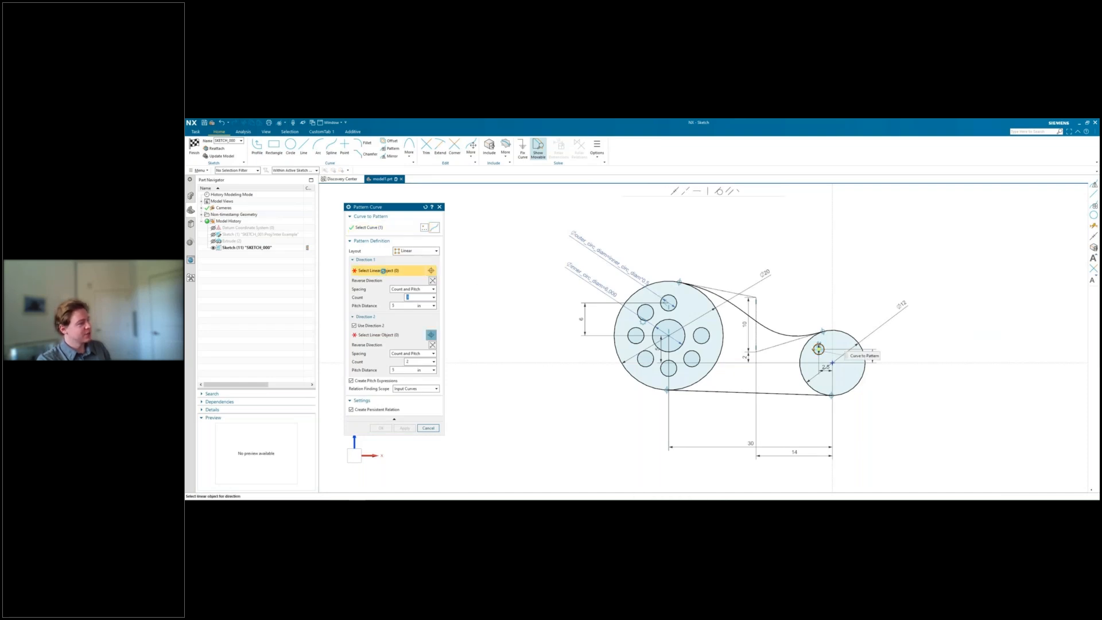
{"action": "left_click", "coordinate": [579, 362]}
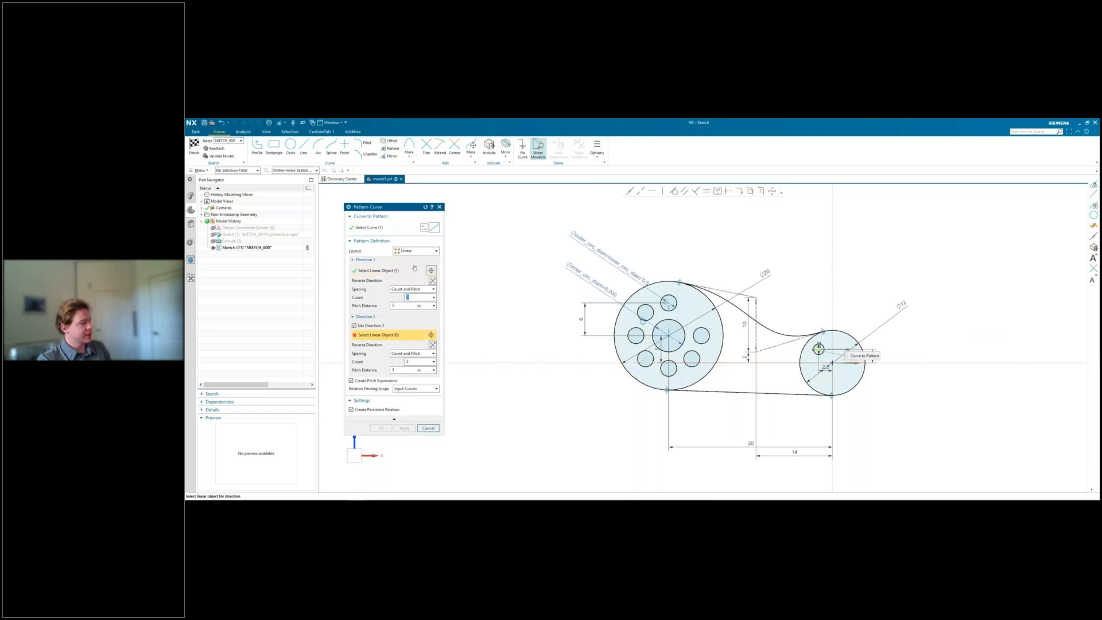
{"action": "left_click", "coordinate": [359, 325]}
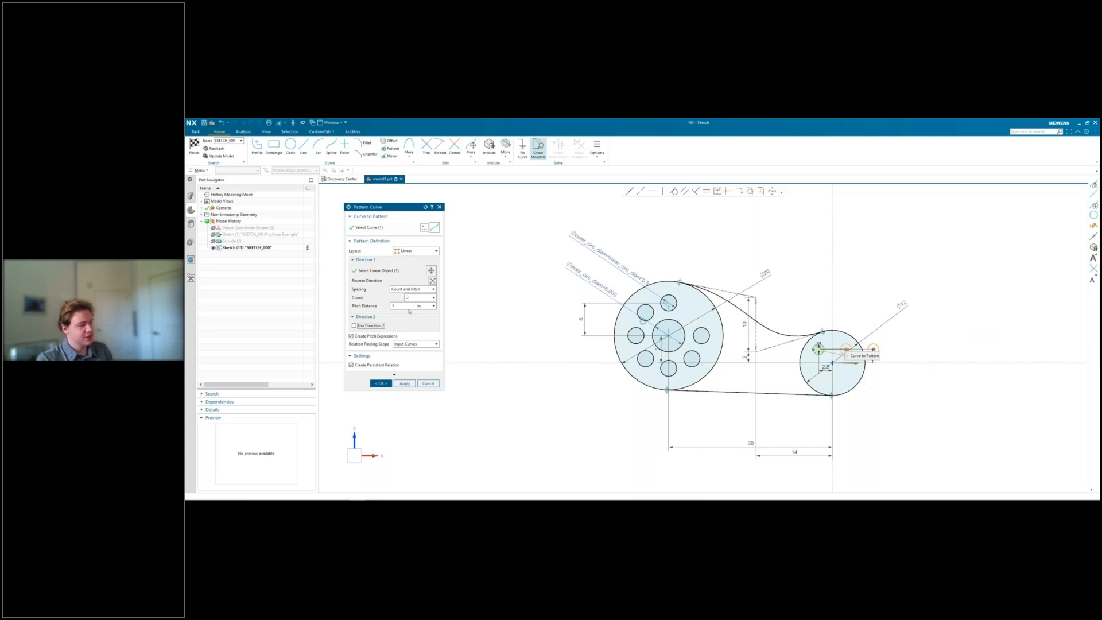
{"action": "left_click", "coordinate": [432, 280]}
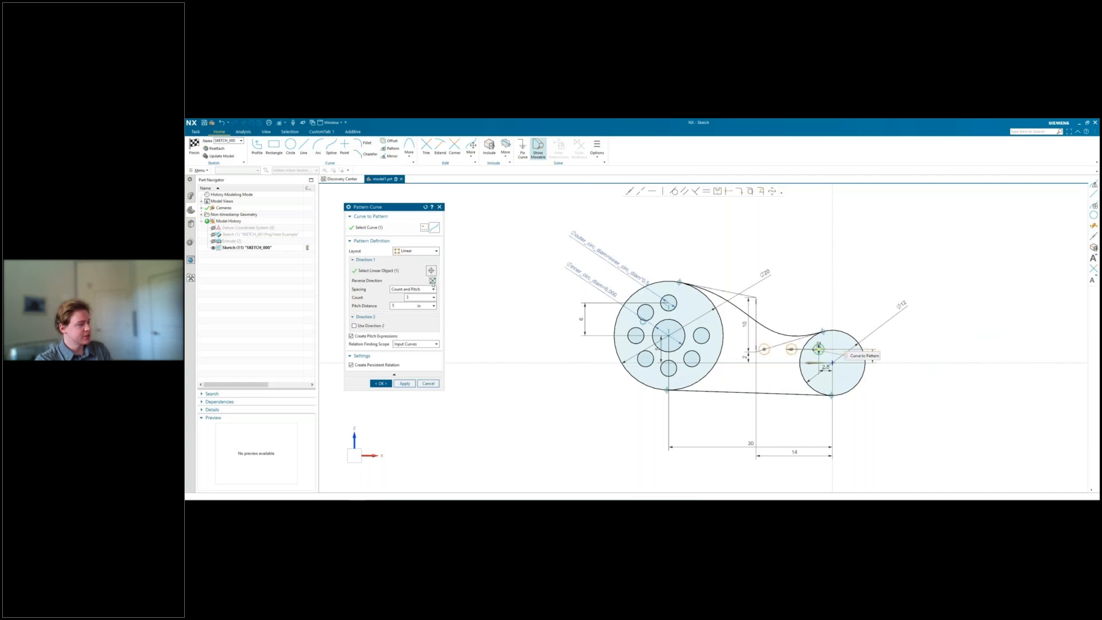
Step: Add a second pattern direction along the vertical axis, reversed to run downward, and create the linear pattern
{"action": "left_click", "coordinate": [379, 326]}
{"action": "left_click", "coordinate": [833, 262]}
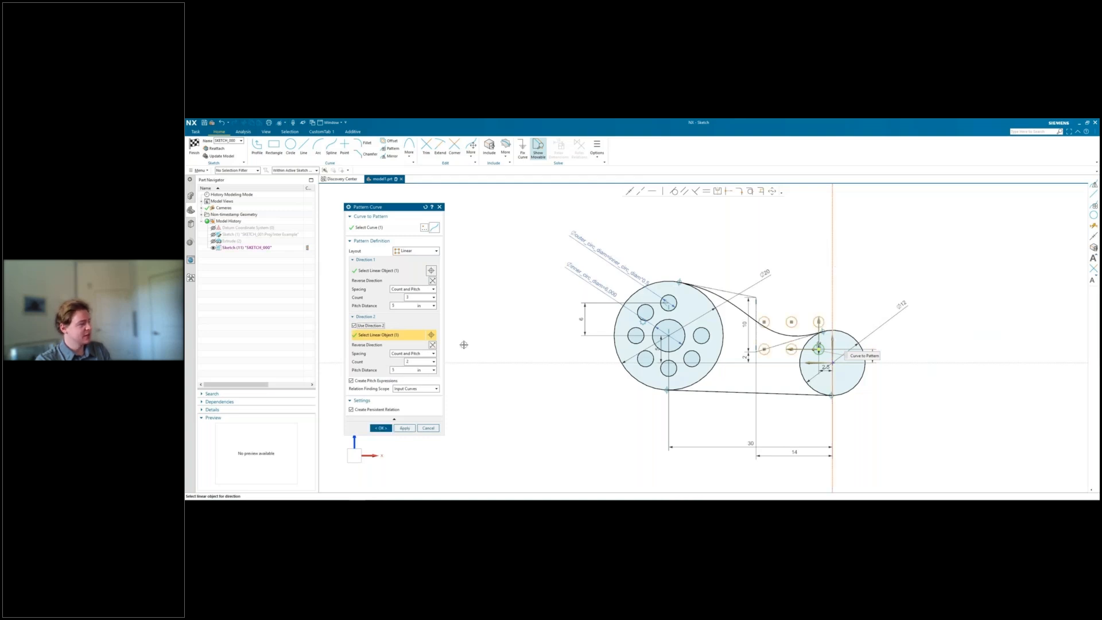
{"action": "left_click", "coordinate": [432, 345]}
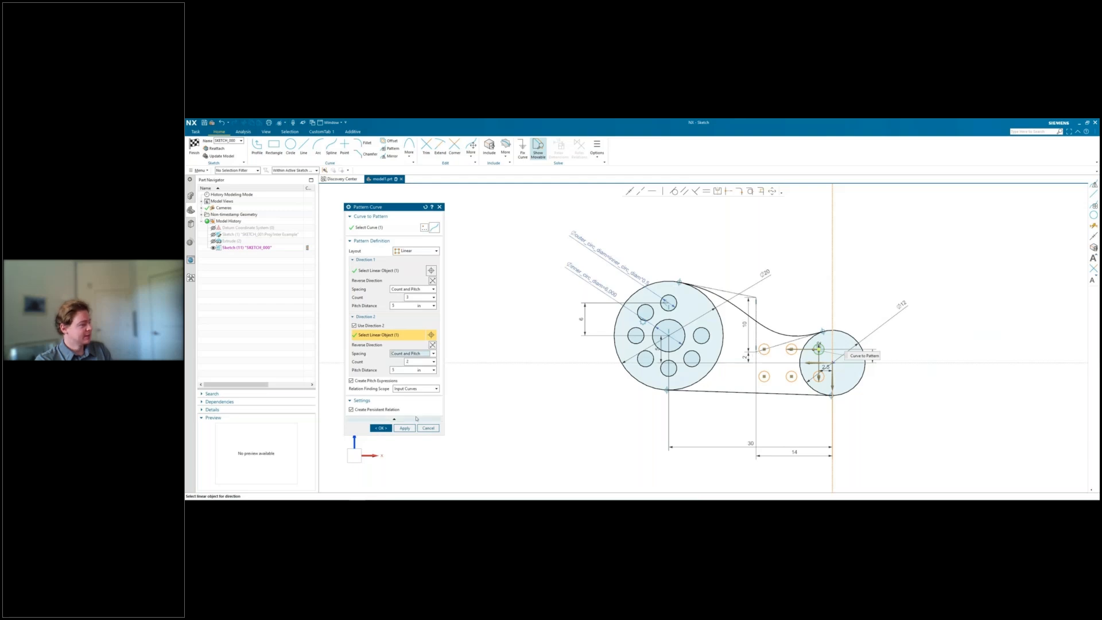
{"action": "left_click", "coordinate": [384, 428]}
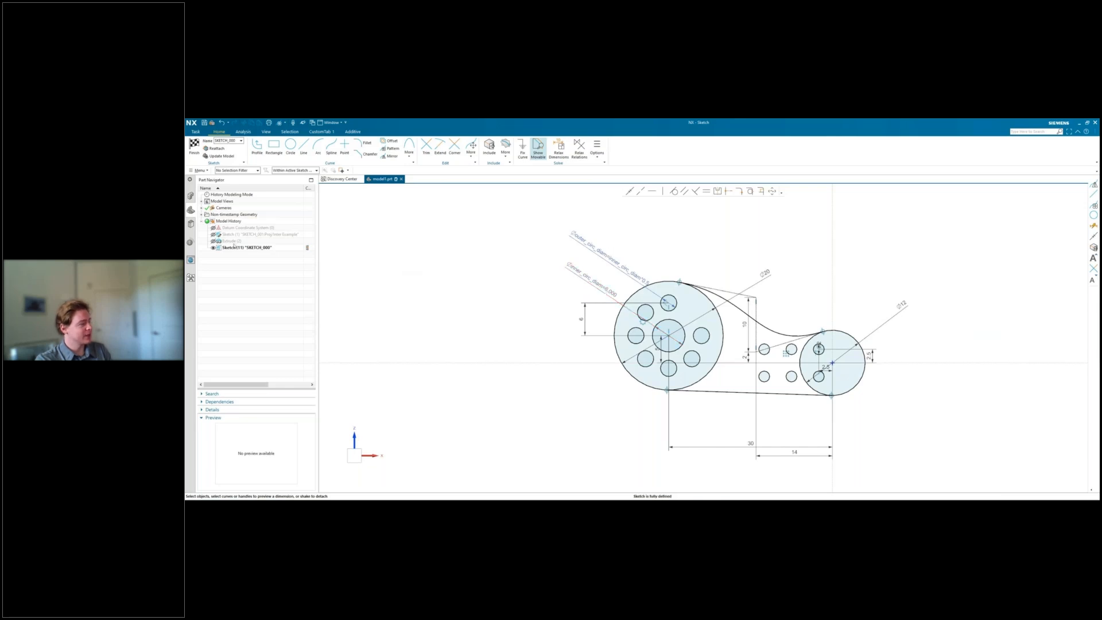
Step: Show the hidden extrusion and associatively project the edges of its upper face into the sketch
{"action": "left_click", "coordinate": [213, 242]}
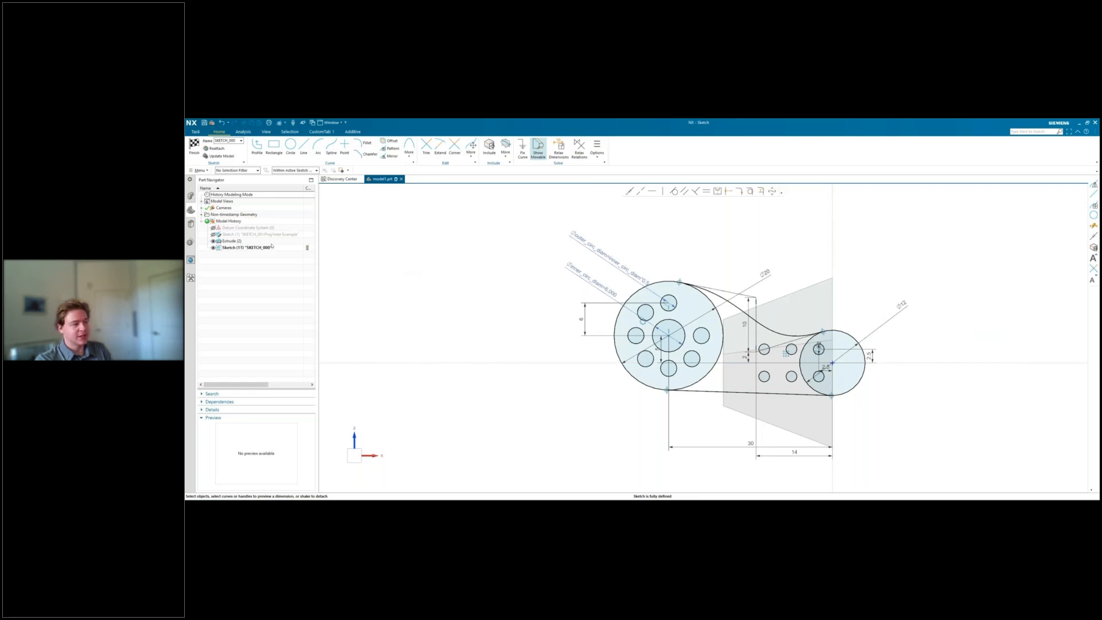
{"action": "left_click", "coordinate": [506, 147]}
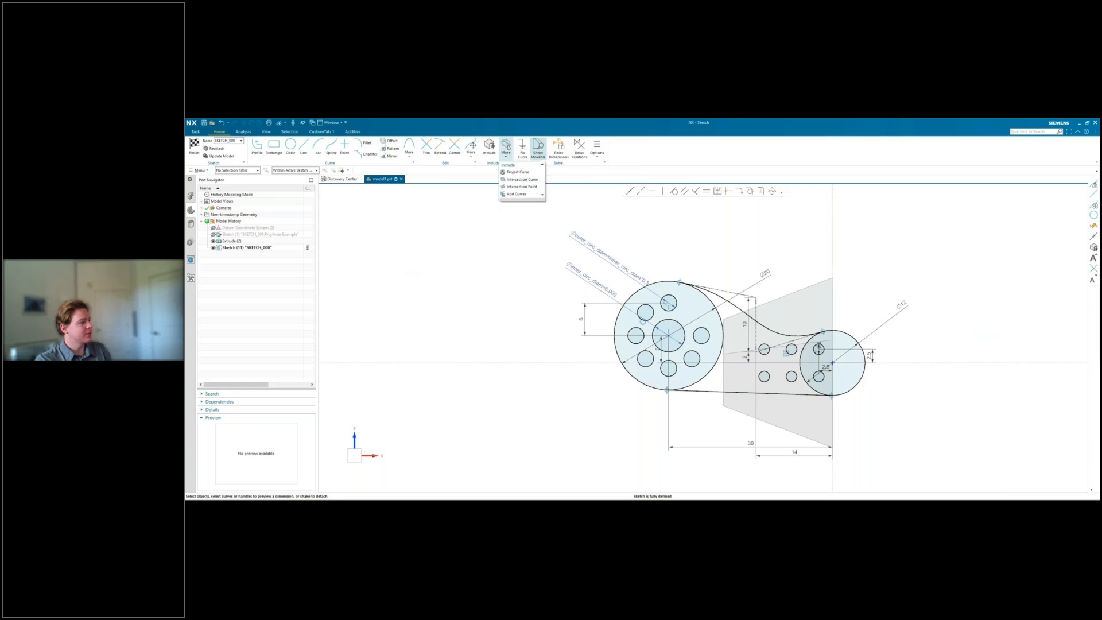
{"action": "left_click", "coordinate": [520, 173]}
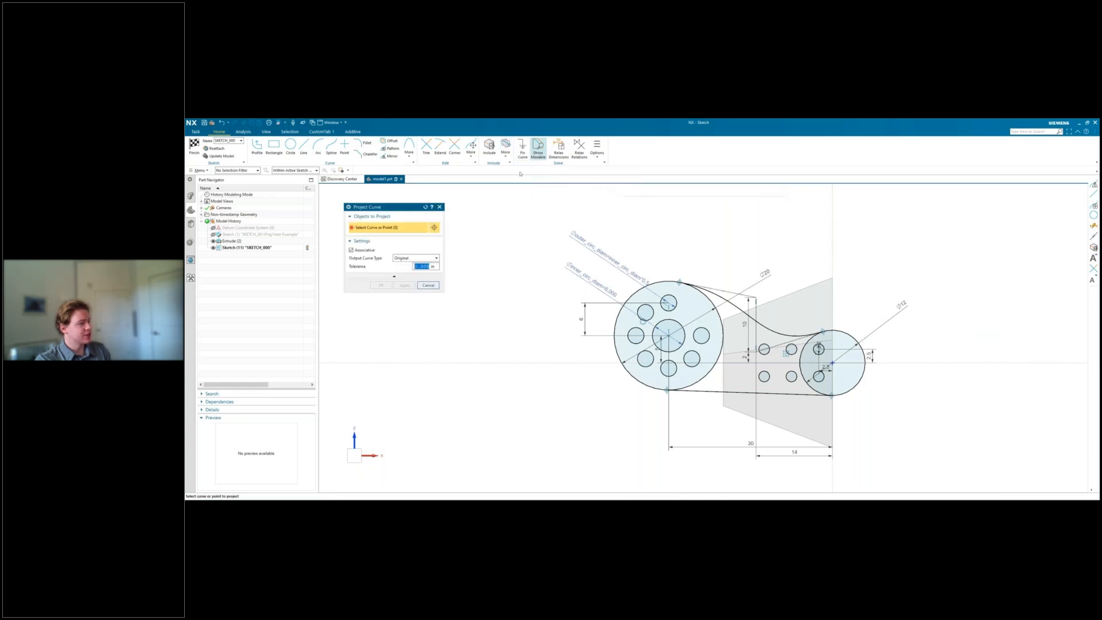
{"action": "left_click", "coordinate": [805, 289]}
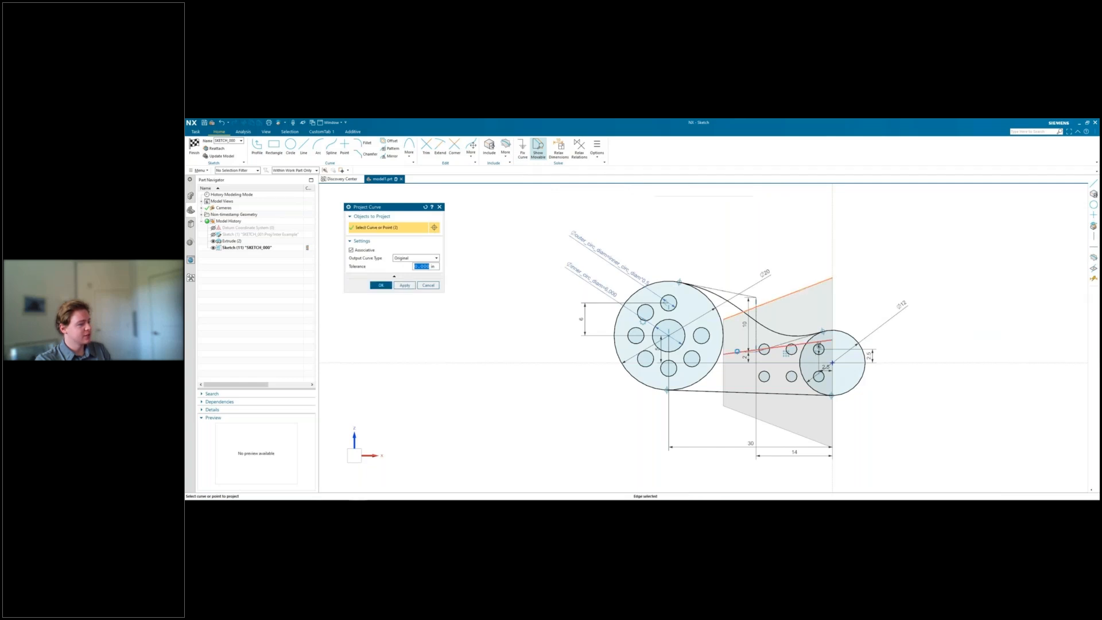
{"action": "left_click", "coordinate": [737, 350]}
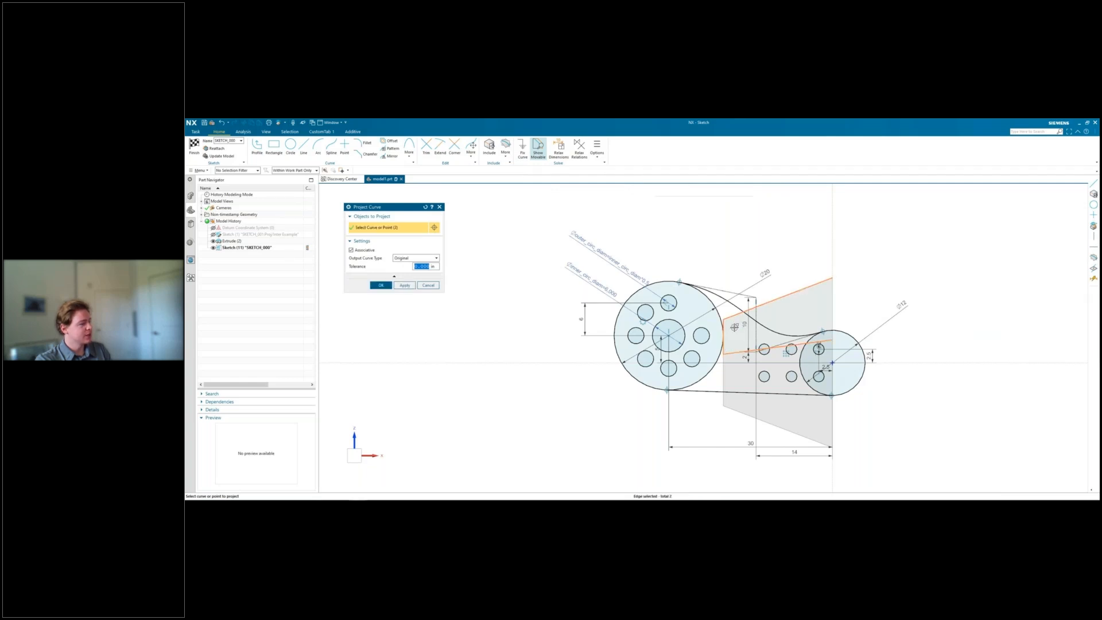
{"action": "left_click", "coordinate": [381, 287]}
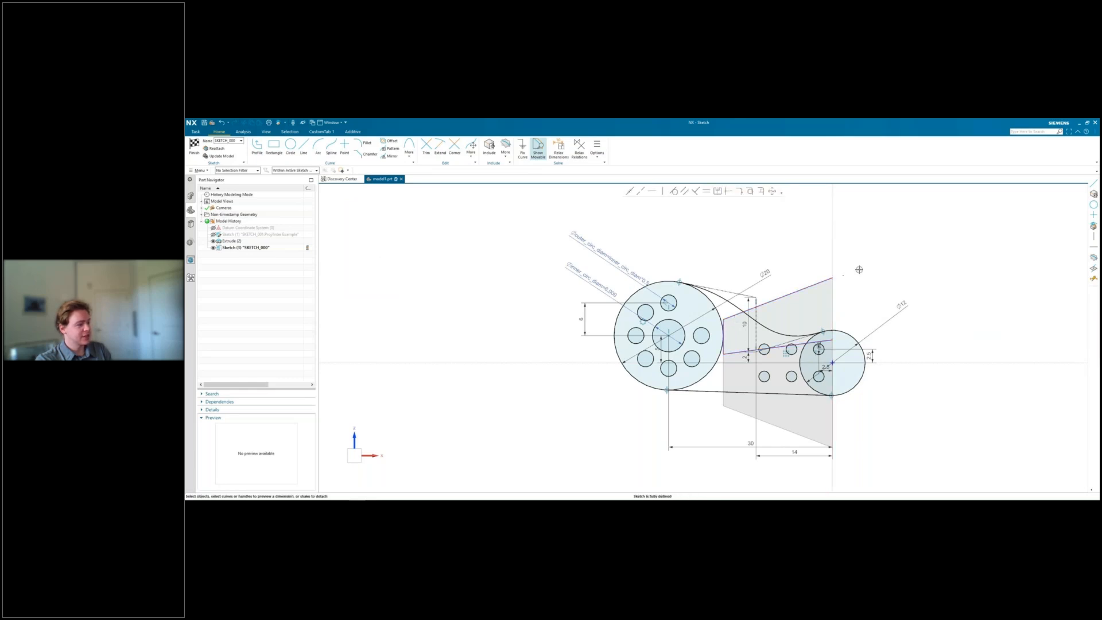
Step: Create intersection curves between the sketch plane and three faces of the extrusion
{"action": "middle_click_drag", "start_coordinate": [855, 274], "coordinate": [890, 282]}
{"action": "middle_click_drag", "start_coordinate": [1005, 286], "coordinate": [841, 289]}
{"action": "left_click", "coordinate": [365, 453]}
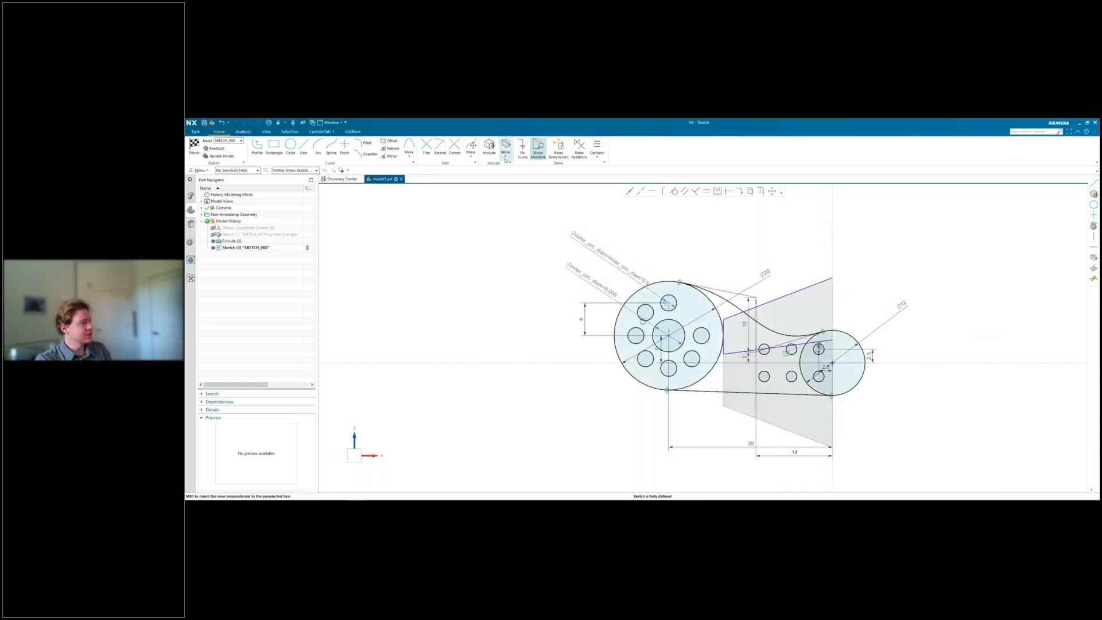
{"action": "left_click", "coordinate": [505, 146]}
{"action": "left_click", "coordinate": [516, 179]}
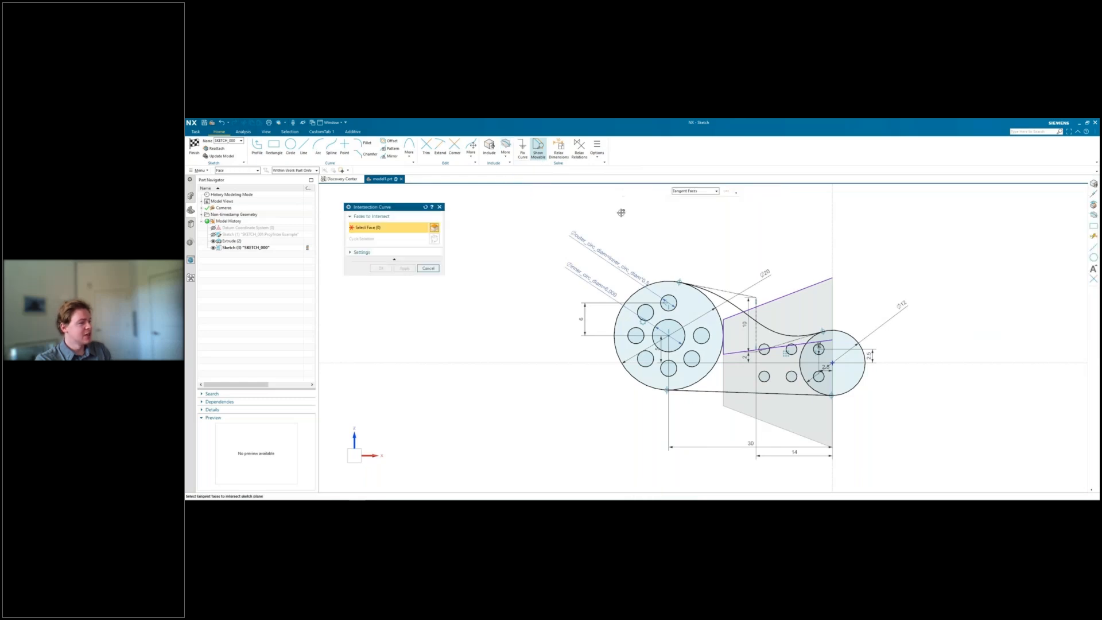
{"action": "left_click", "coordinate": [801, 309]}
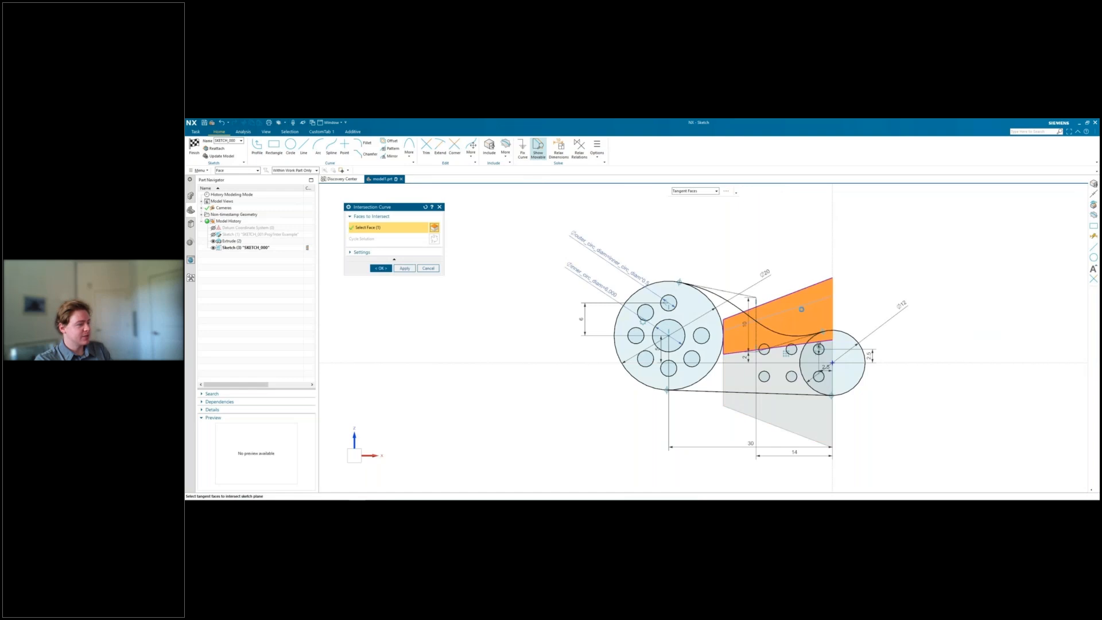
{"action": "left_click", "coordinate": [747, 383]}
{"action": "middle_click_drag", "start_coordinate": [746, 384], "coordinate": [735, 331]}
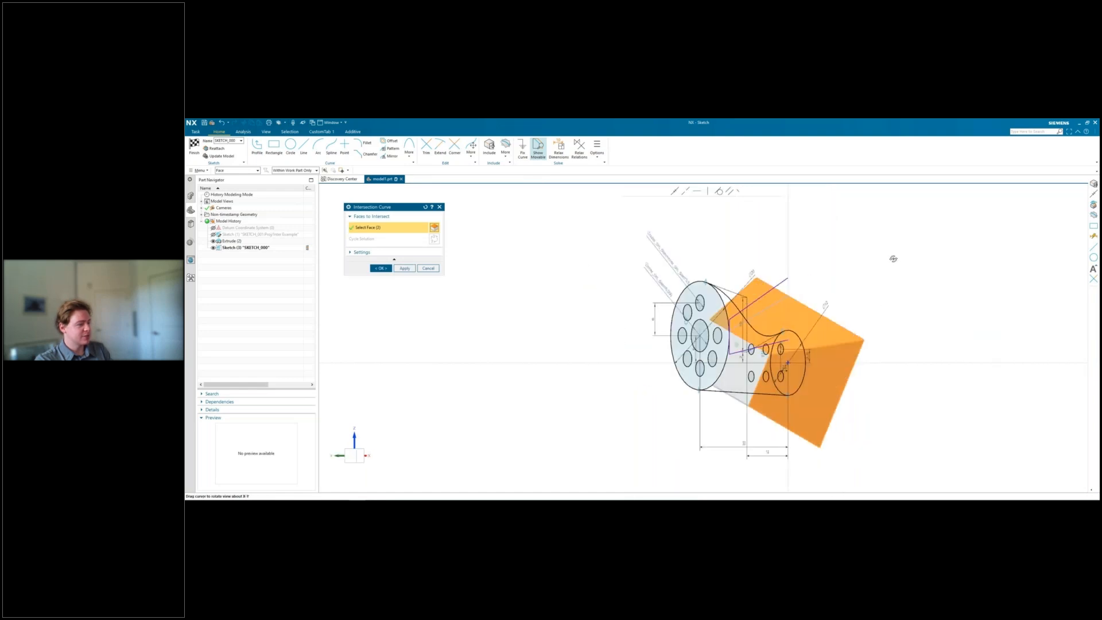
{"action": "middle_click_drag", "start_coordinate": [778, 306], "coordinate": [869, 379]}
{"action": "left_click", "coordinate": [755, 416]}
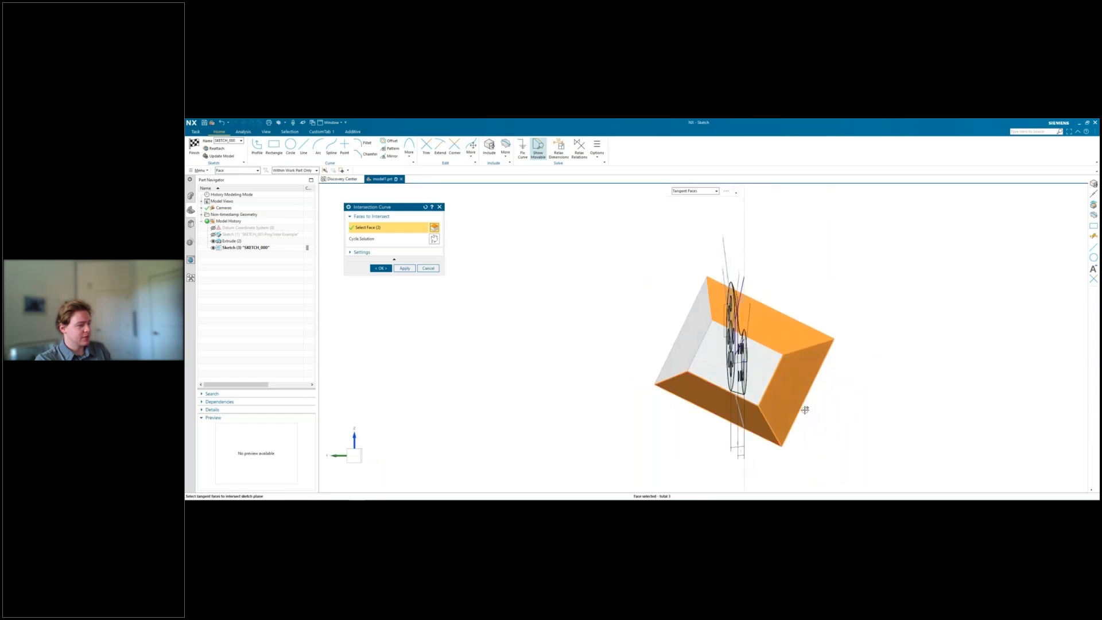
{"action": "middle_click_drag", "start_coordinate": [805, 409], "coordinate": [840, 407]}
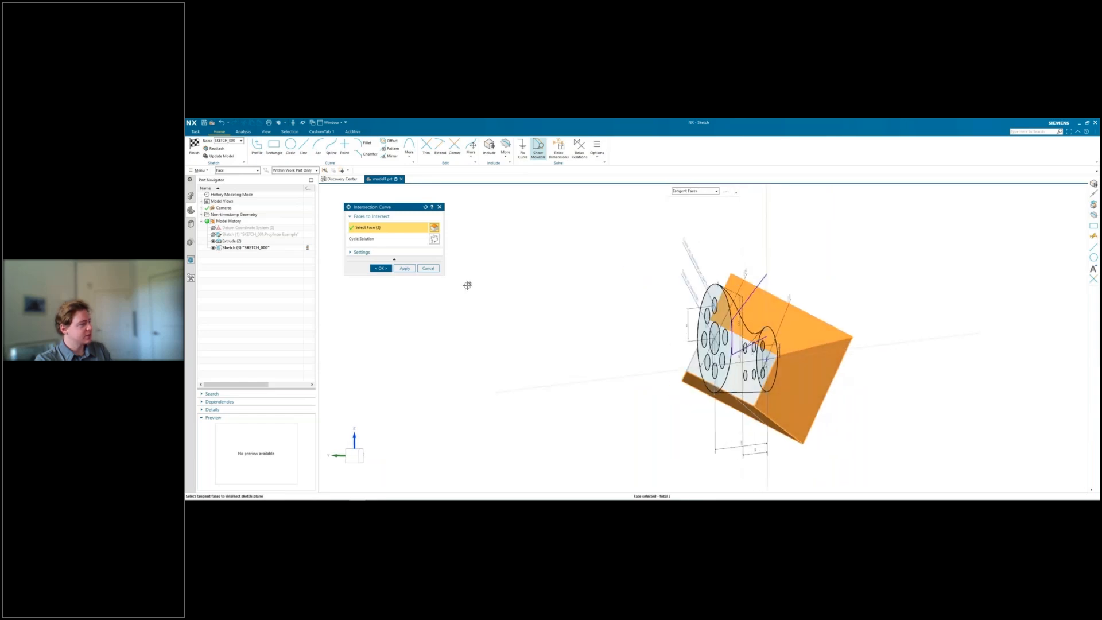
{"action": "left_click", "coordinate": [383, 269]}
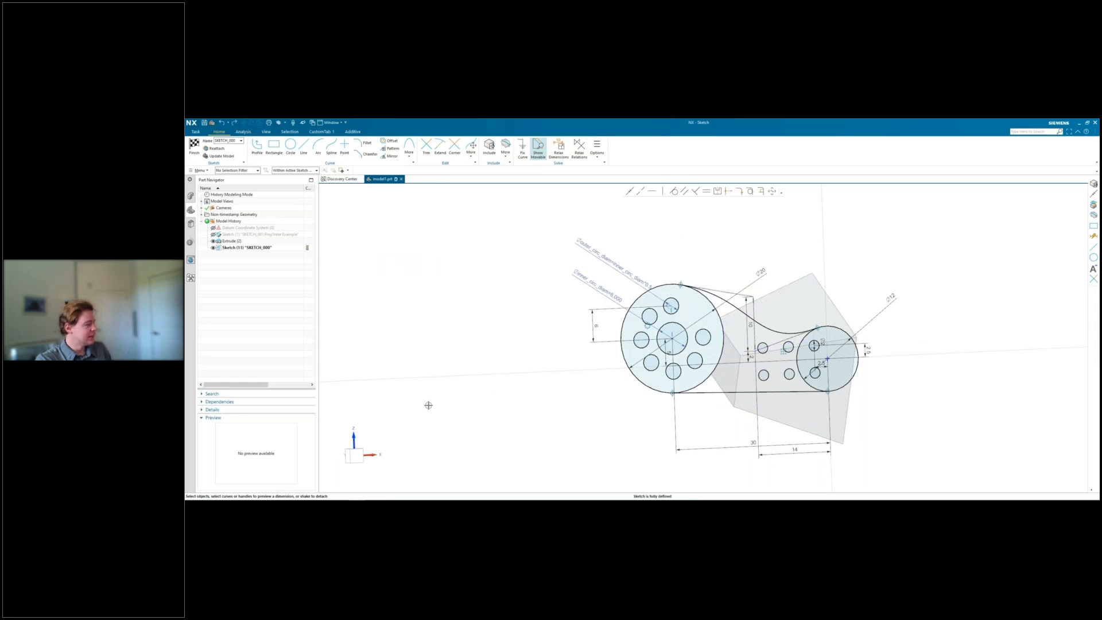
Step: Include the extrusion's upper sloping edge in the sketch as reference geometry
{"action": "left_click", "coordinate": [356, 455]}
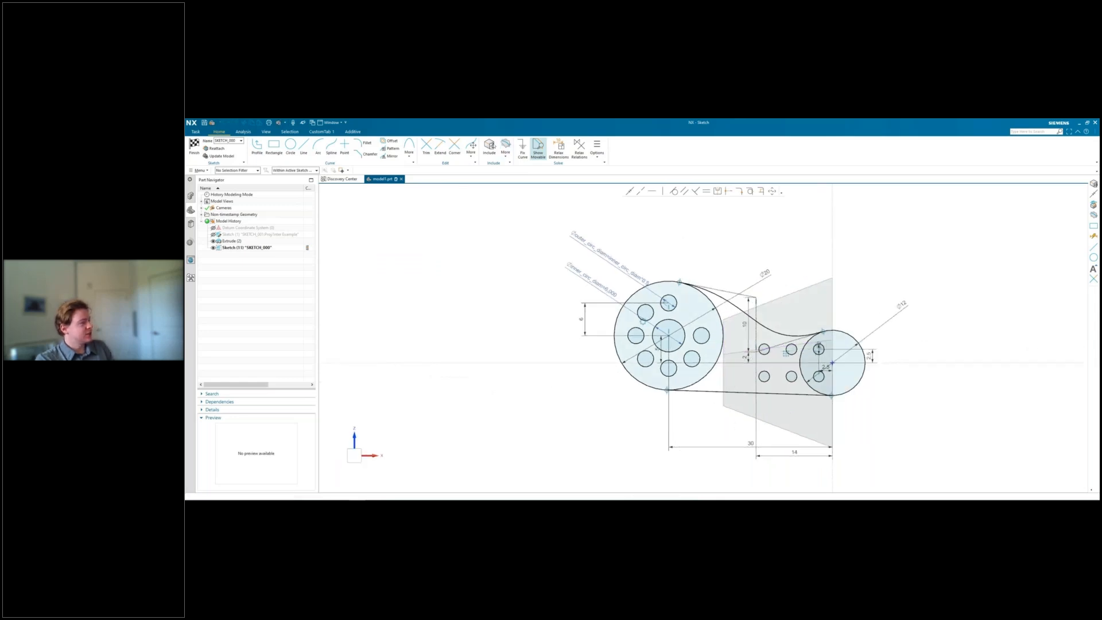
{"action": "left_click", "coordinate": [489, 148]}
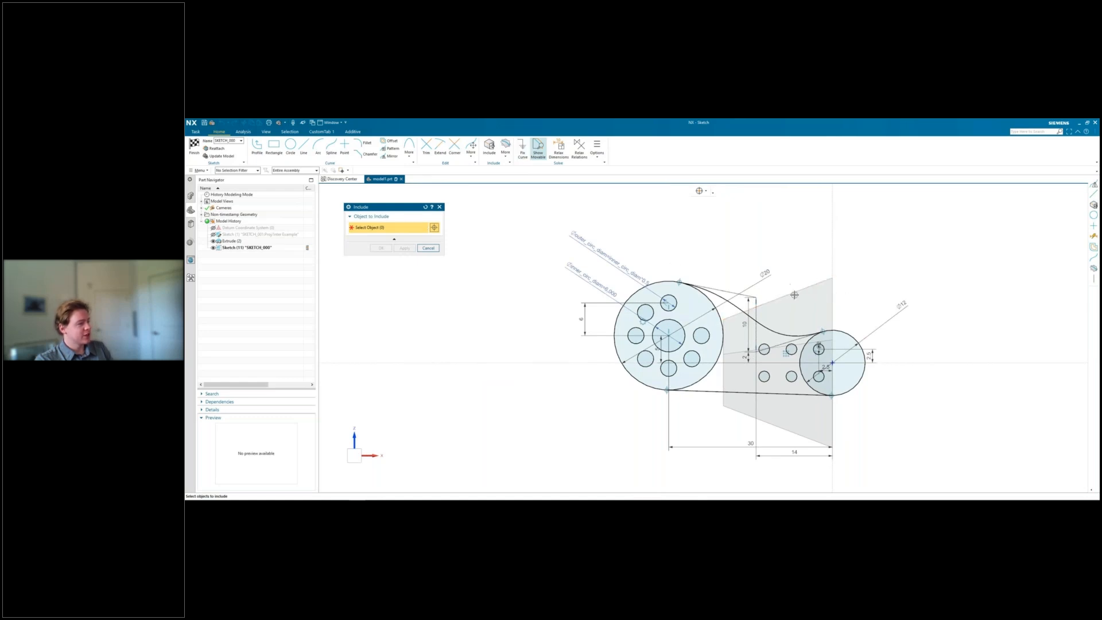
{"action": "left_click", "coordinate": [779, 300]}
{"action": "left_click", "coordinate": [778, 299]}
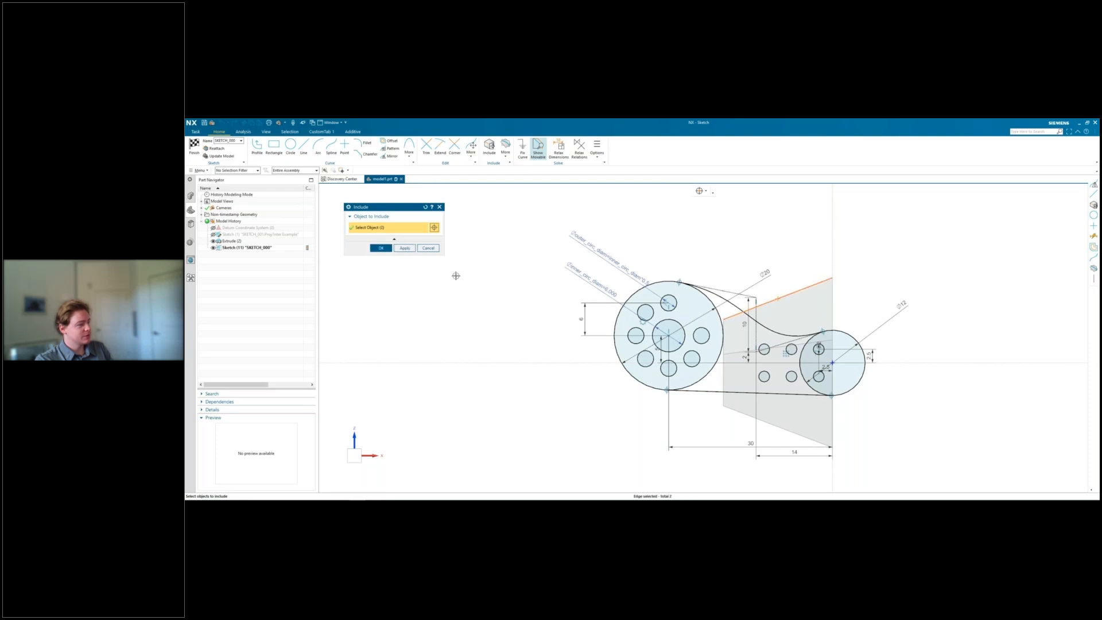
{"action": "left_click", "coordinate": [380, 248]}
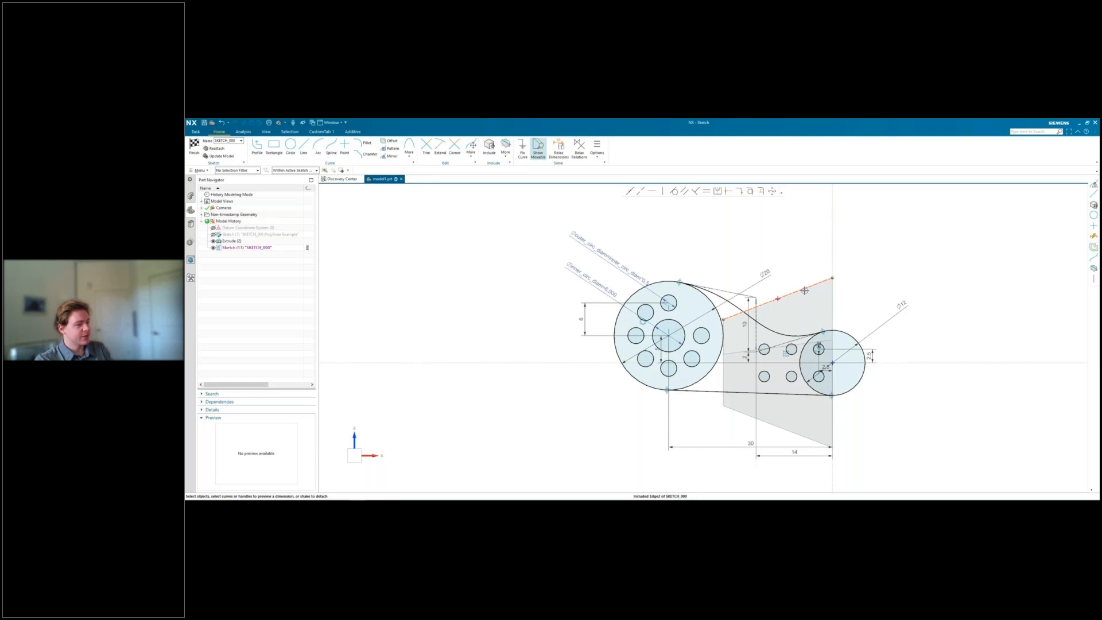
Step: Undo the edge inclusion and the showing of the extrusion
{"action": "right_click", "coordinate": [806, 292]}
{"action": "key", "text": "Escape"}
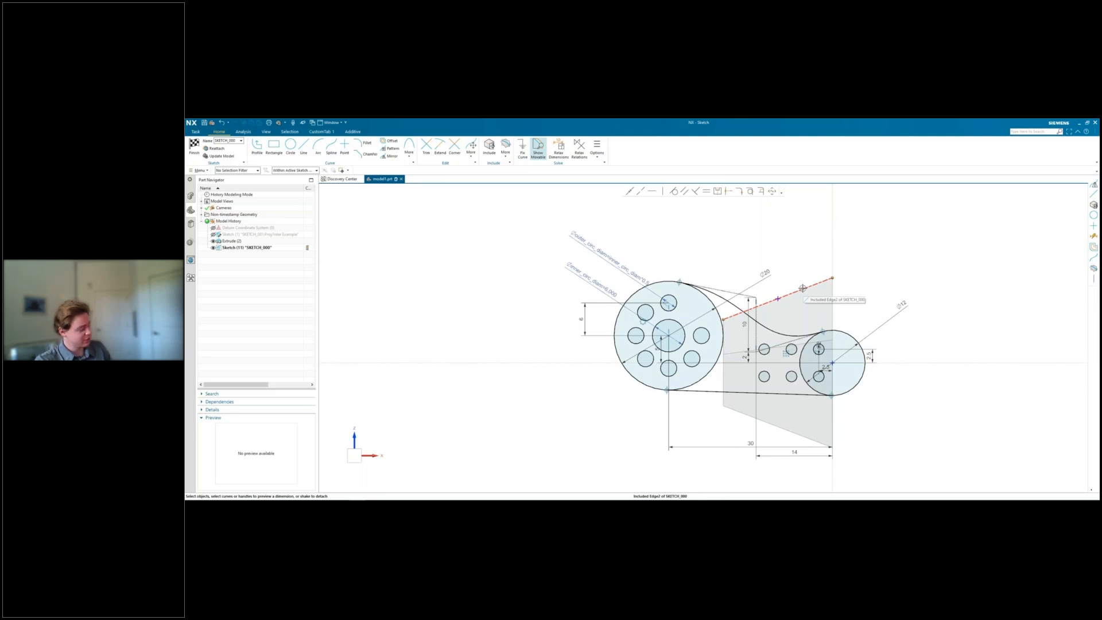
{"action": "key", "text": "ctrl+z"}
{"action": "key", "text": "ctrl+z"}
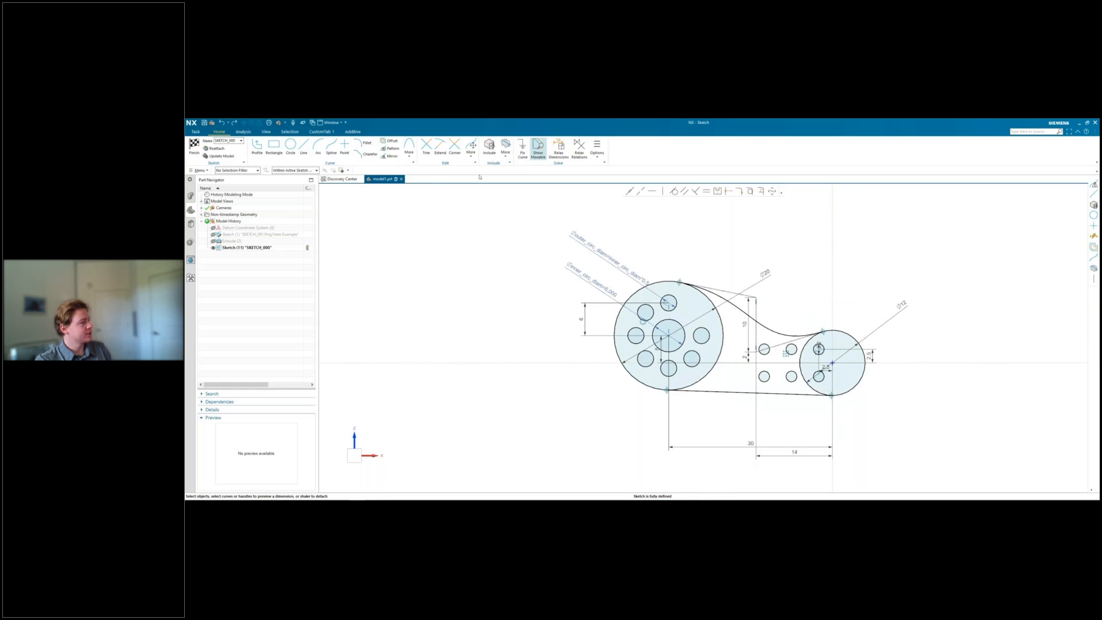
Step: Trim away the inner arcs of the 20 mm and 12 mm circles between the spline and the tangent line
{"action": "left_click", "coordinate": [426, 149]}
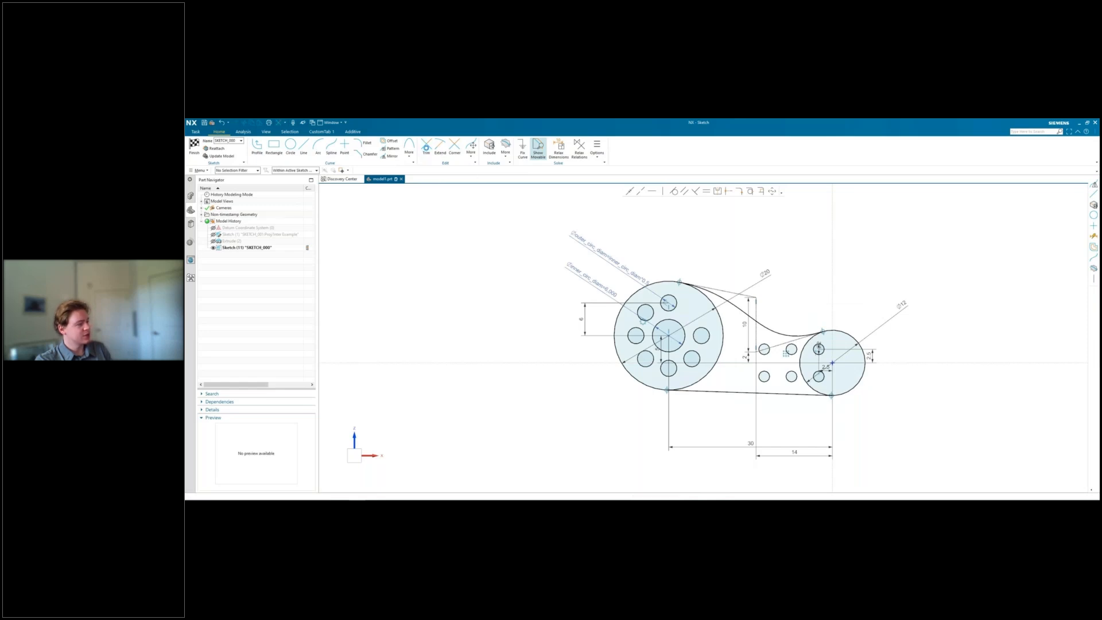
{"action": "left_click", "coordinate": [721, 317]}
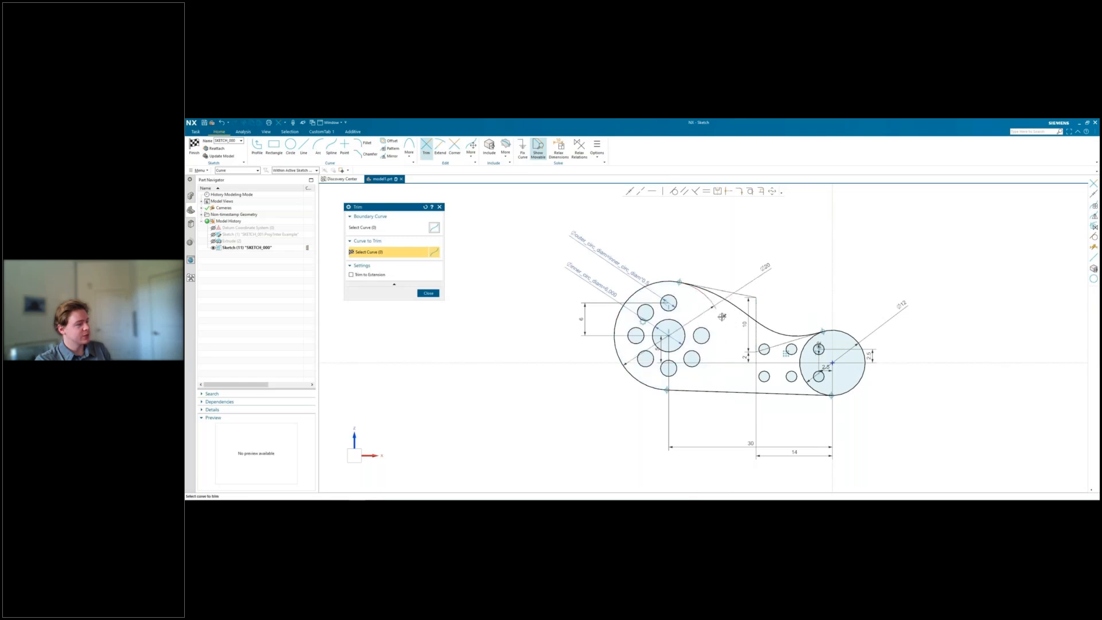
{"action": "left_click", "coordinate": [808, 346]}
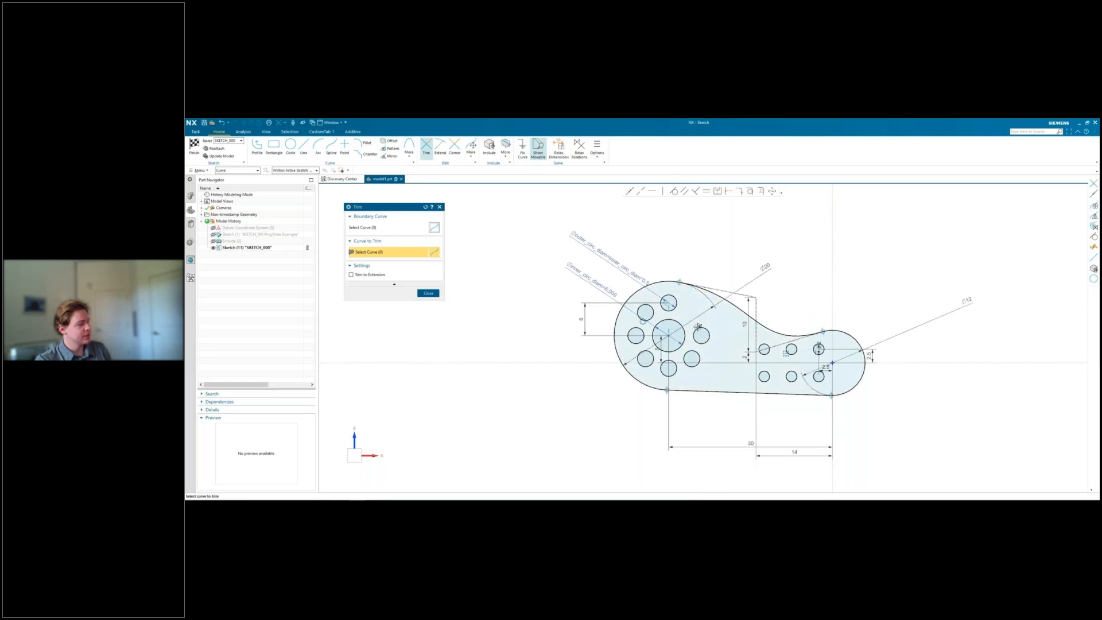
{"action": "left_click", "coordinate": [435, 293]}
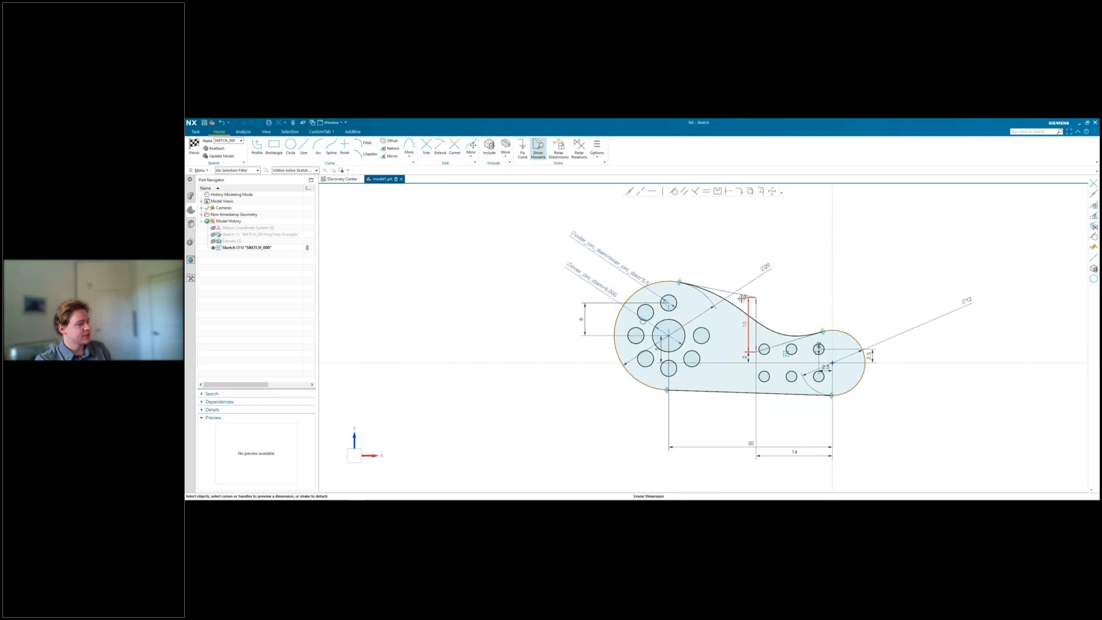
Step: Pull the 12 mm arc's upper end back from the spline, then make it coincident with the spline's endpoint
{"action": "left_click", "coordinate": [850, 333]}
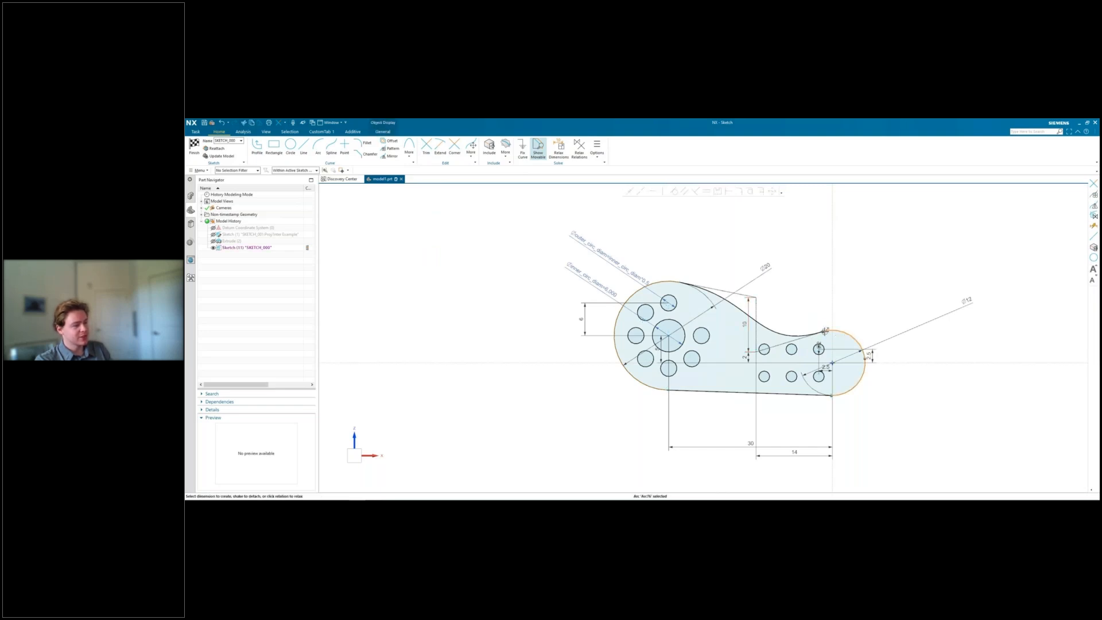
{"action": "mouse_move", "coordinate": [824, 331]}
{"action": "left_mouse_down"}
{"action": "mouse_move", "coordinate": [831, 320]}
{"action": "mouse_move", "coordinate": [882, 321]}
{"action": "mouse_move", "coordinate": [845, 329]}
{"action": "mouse_move", "coordinate": [864, 329]}
{"action": "left_mouse_up"}
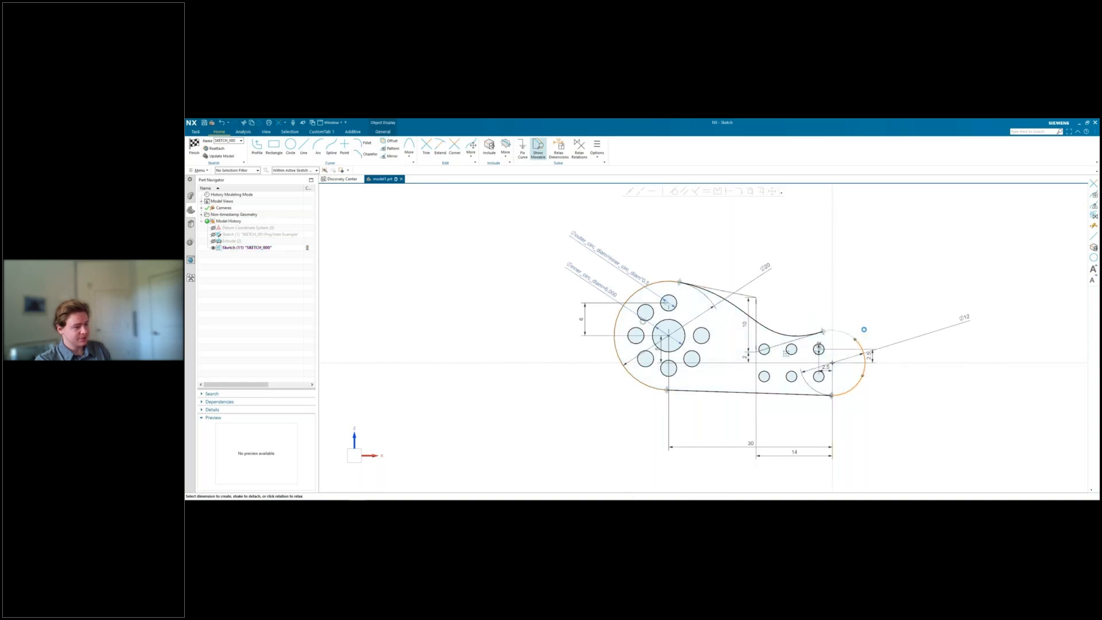
{"action": "left_click", "coordinate": [629, 190]}
{"action": "left_click", "coordinate": [855, 338]}
{"action": "left_click", "coordinate": [823, 332]}
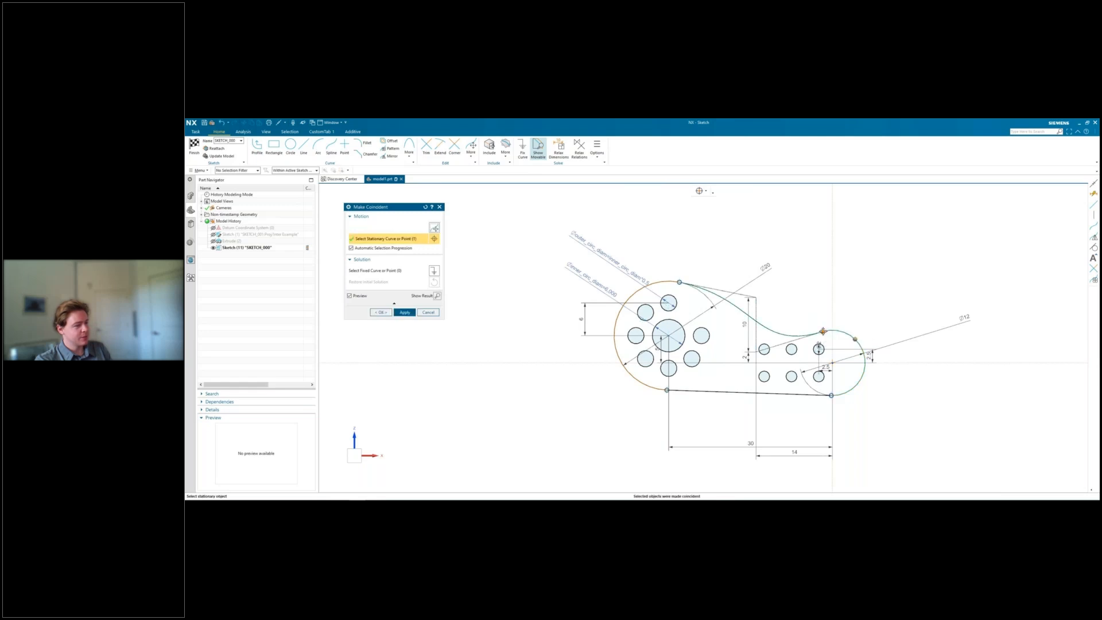
{"action": "left_click", "coordinate": [383, 312]}
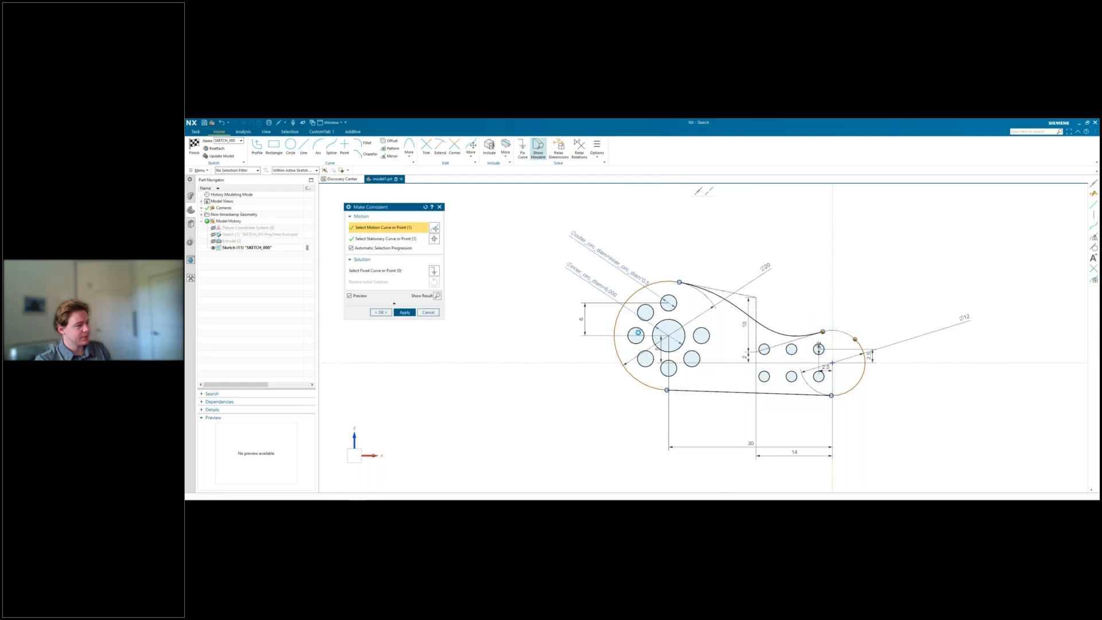
Step: Pull the 12 mm arc's lower end off the tangent line and make it coincident with the line's endpoint
{"action": "left_click", "coordinate": [844, 395]}
{"action": "left_click_drag", "start_coordinate": [831, 395], "coordinate": [851, 392]}
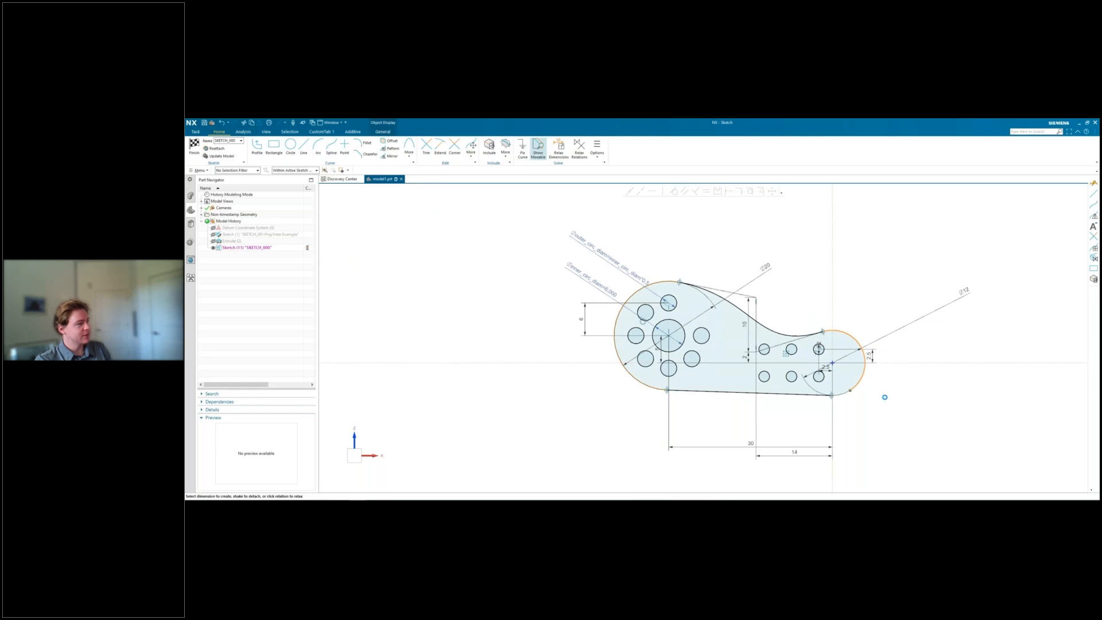
{"action": "left_click", "coordinate": [629, 191]}
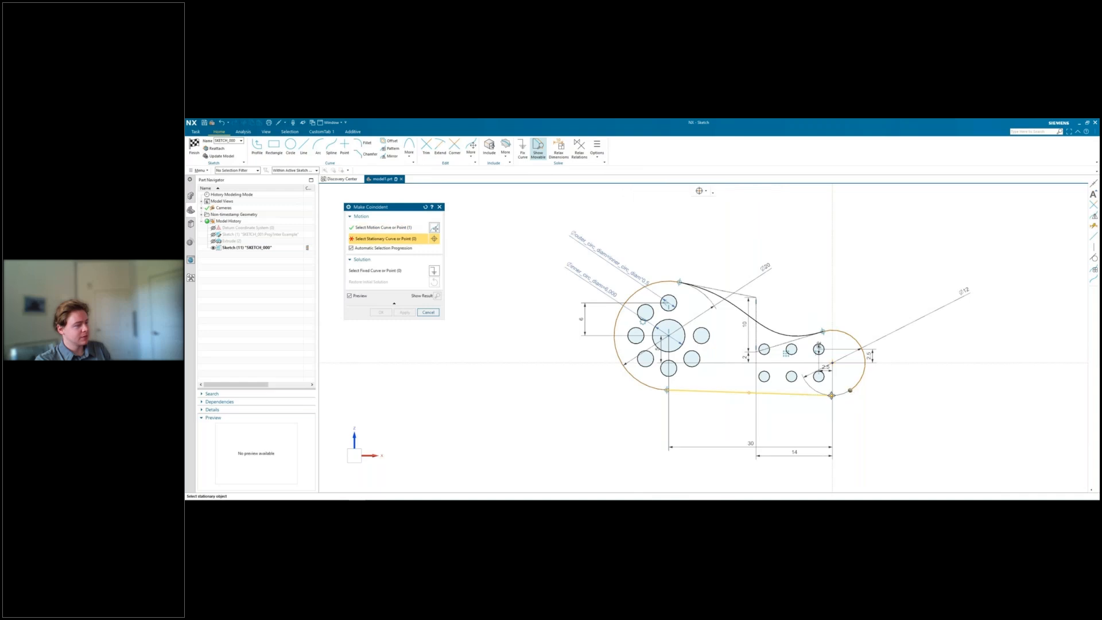
{"action": "left_click", "coordinate": [832, 395]}
{"action": "left_click", "coordinate": [389, 312]}
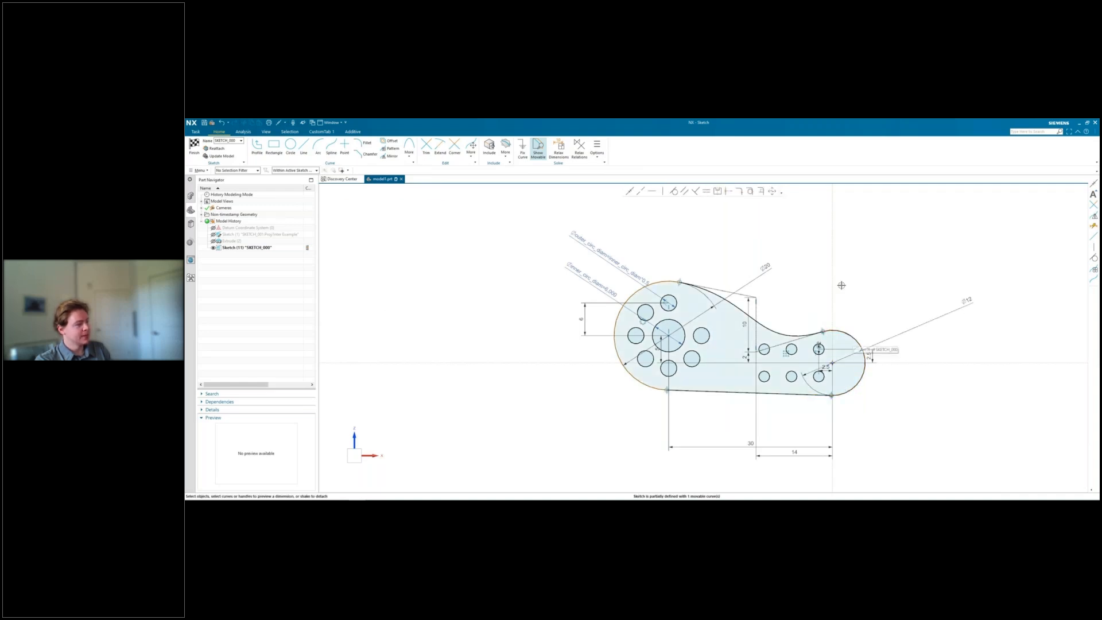
Step: Pull the 20 mm arc's upper end away from the spline and make it coincident with the spline's start point
{"action": "left_click", "coordinate": [666, 283]}
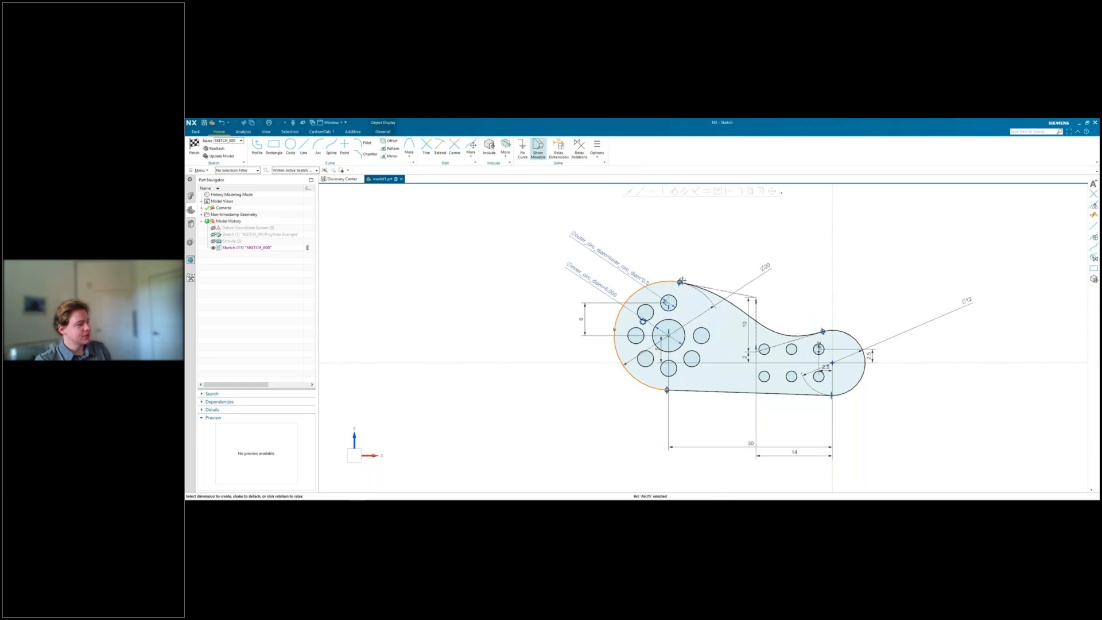
{"action": "left_click_drag", "start_coordinate": [681, 281], "coordinate": [662, 280]}
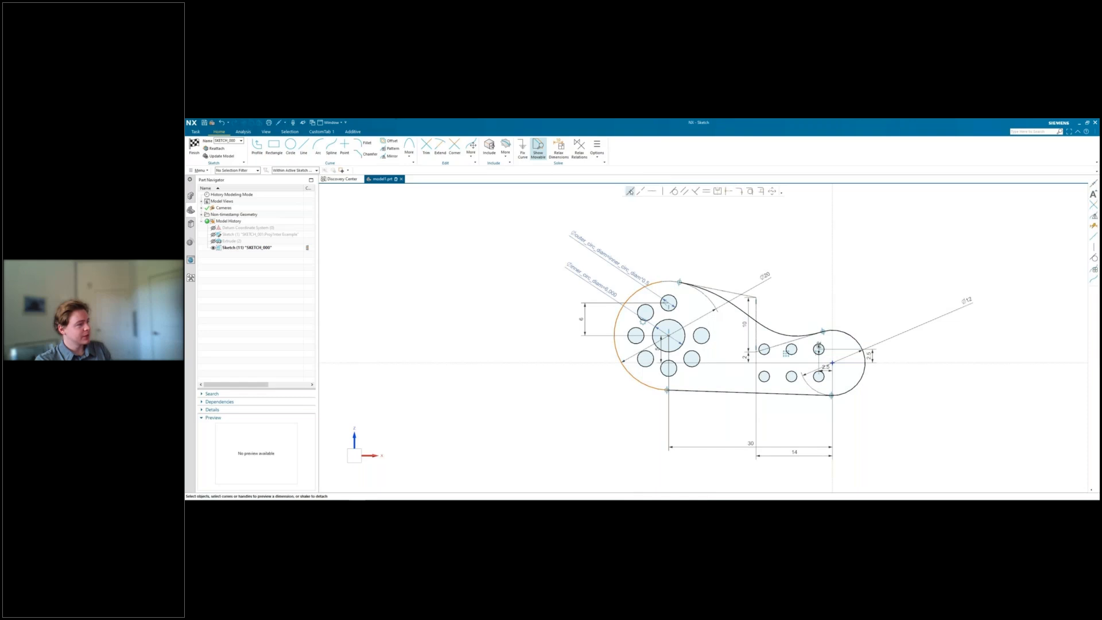
{"action": "left_click", "coordinate": [630, 191]}
{"action": "middle_click", "coordinate": [680, 283]}
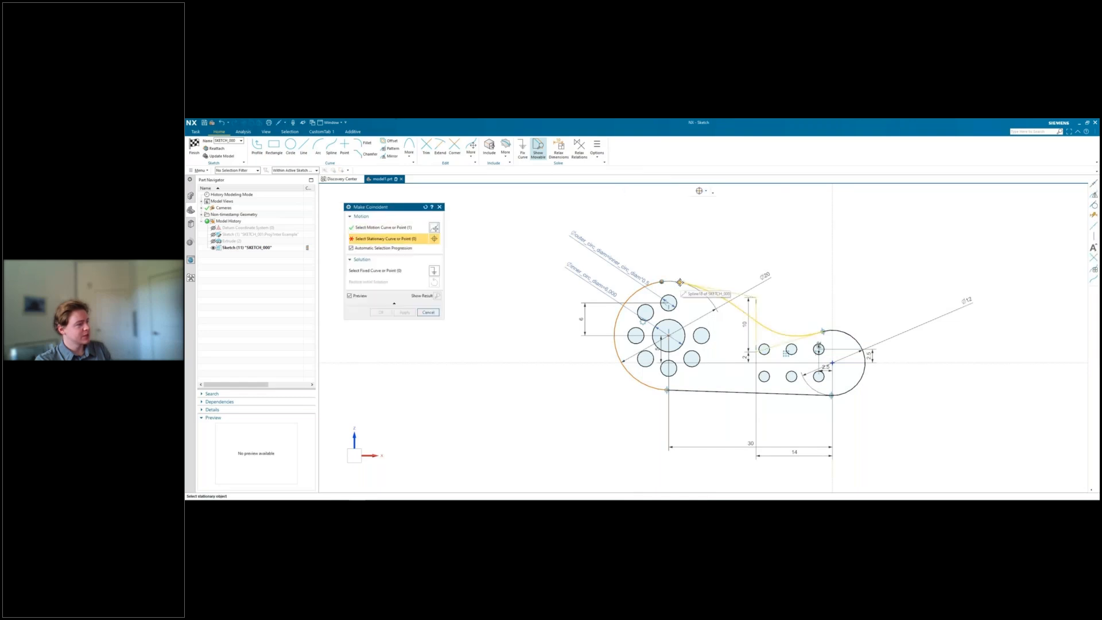
{"action": "left_click", "coordinate": [679, 282]}
{"action": "left_click", "coordinate": [380, 312]}
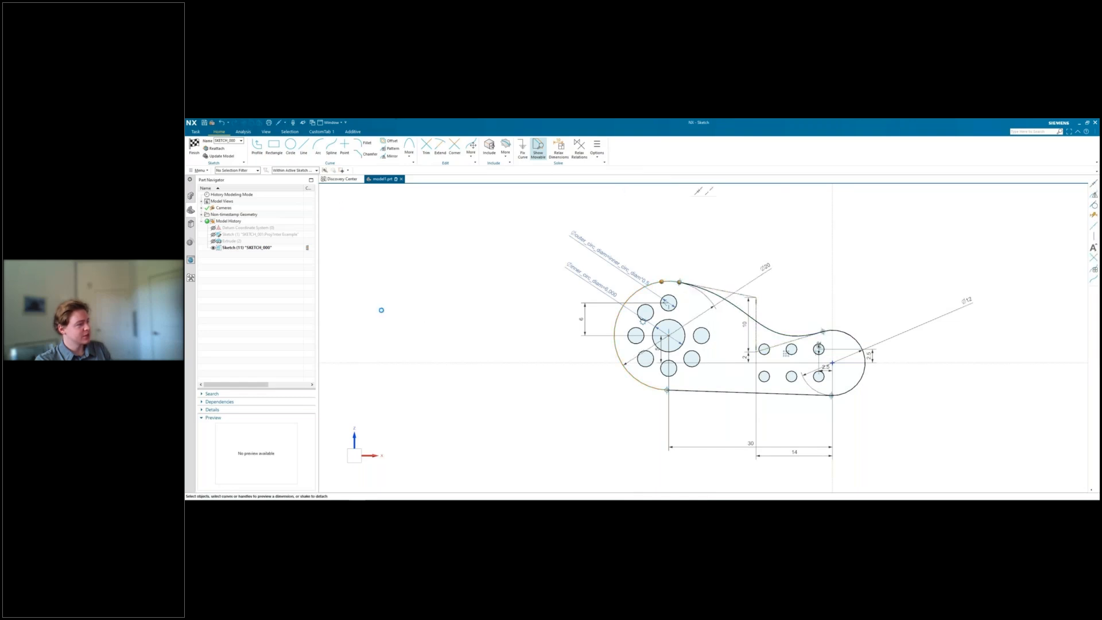
Step: Pull the 20 mm arc's lower end off the tangent line and make it coincident with the line's endpoint
{"action": "left_click", "coordinate": [655, 390]}
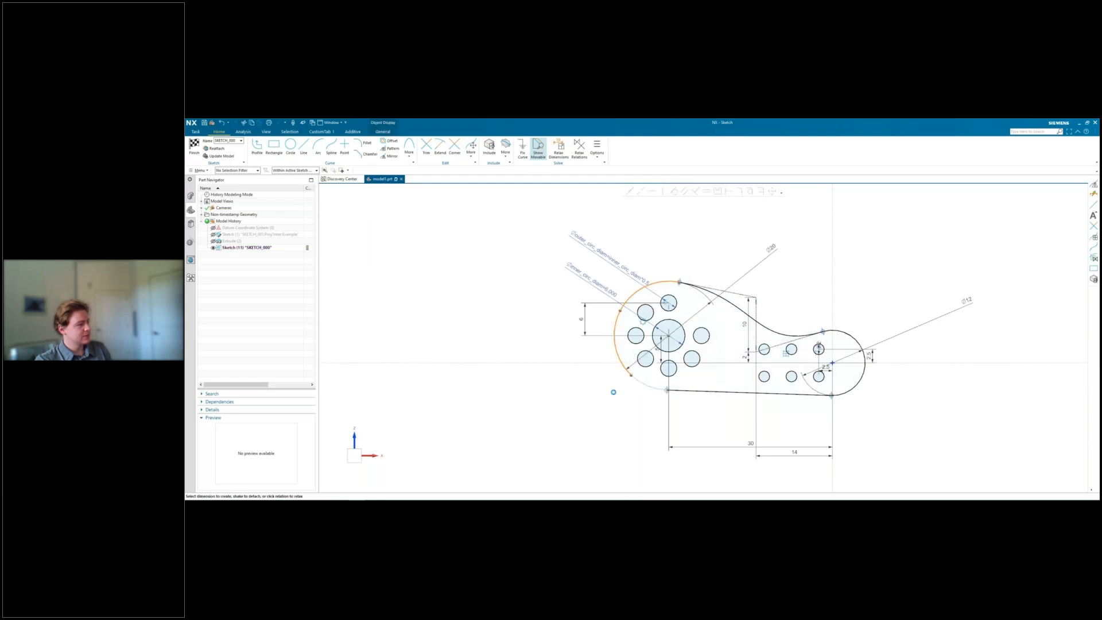
{"action": "left_click", "coordinate": [631, 192]}
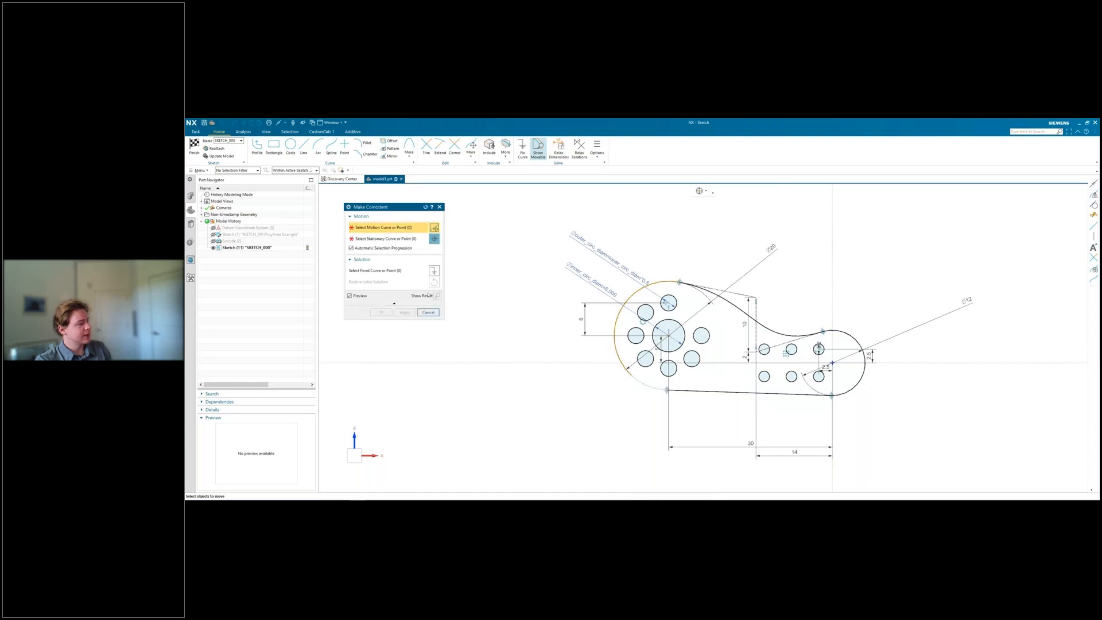
{"action": "left_click", "coordinate": [429, 312]}
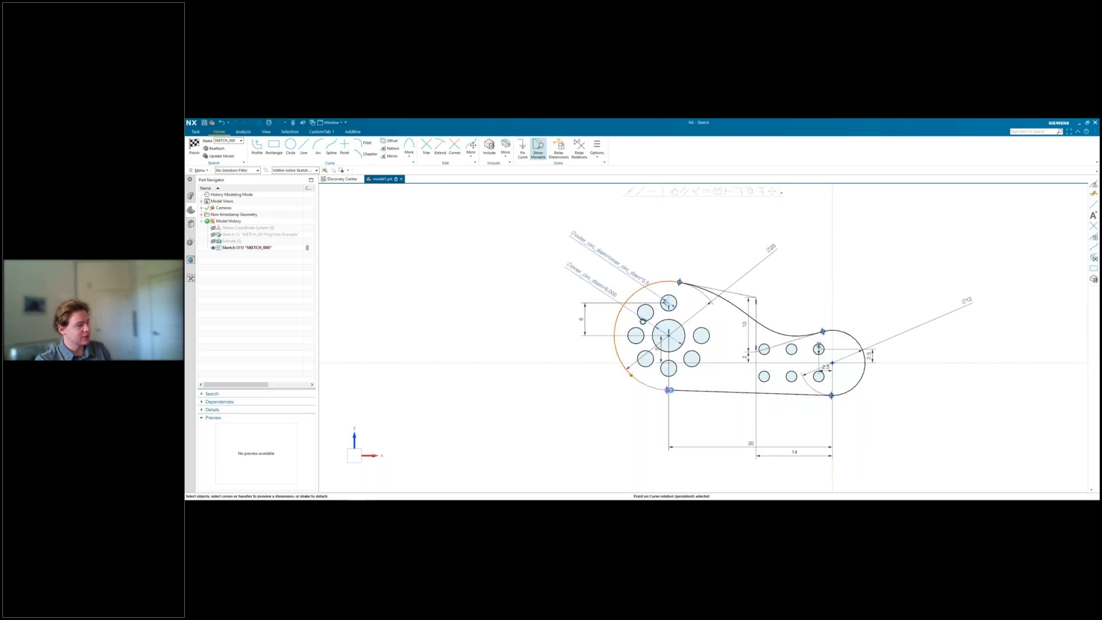
{"action": "left_click", "coordinate": [673, 390]}
{"action": "left_click", "coordinate": [667, 390]}
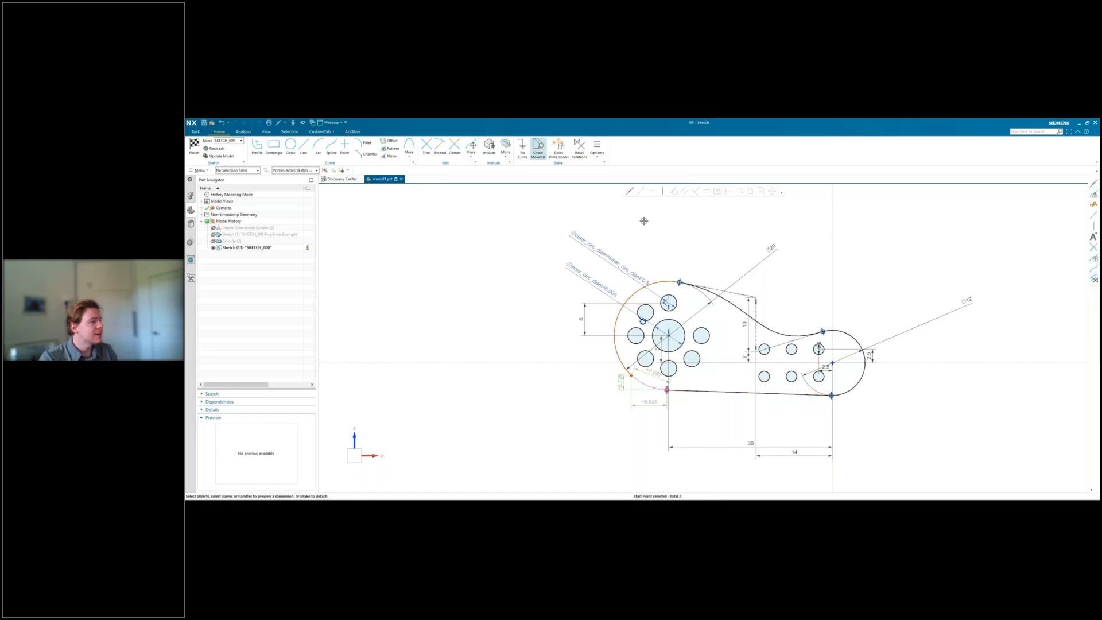
{"action": "left_click", "coordinate": [630, 192]}
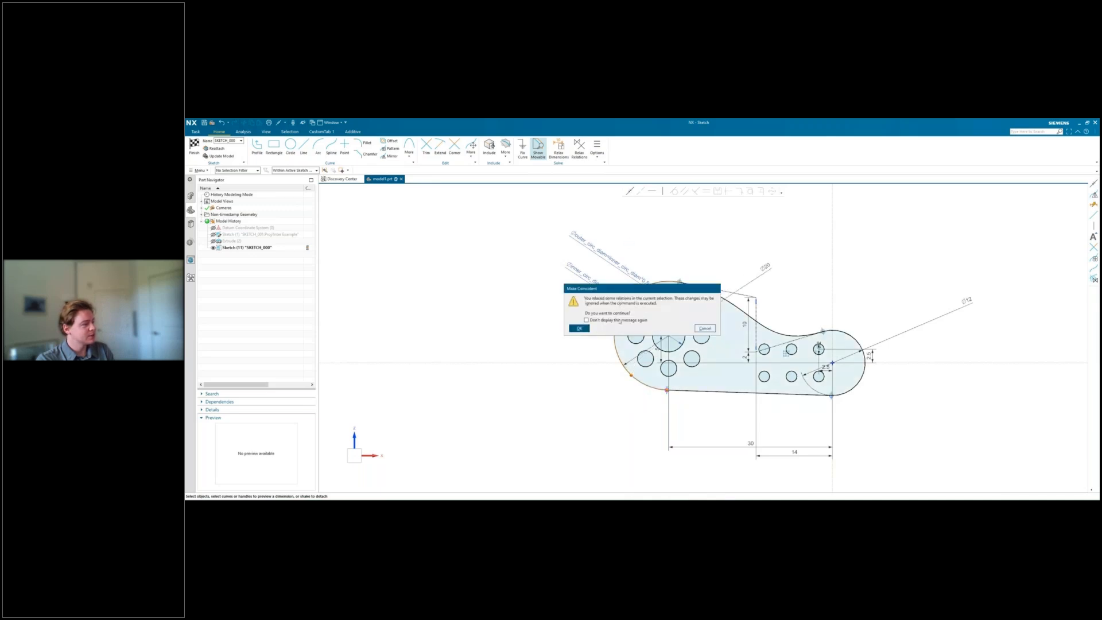
{"action": "left_click", "coordinate": [579, 329]}
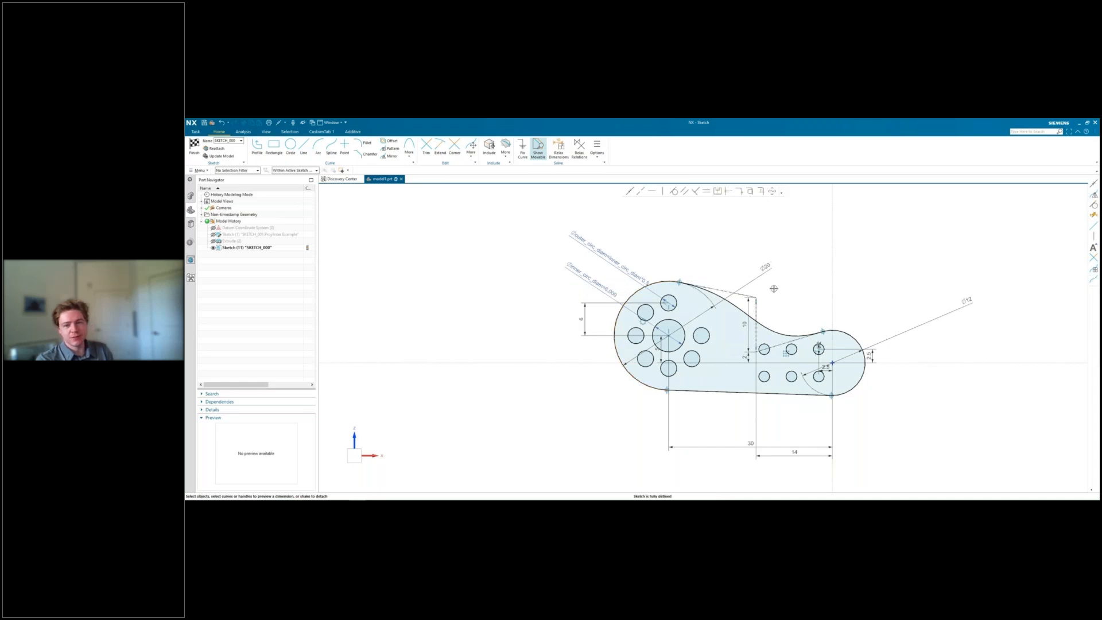
{"action": "left_click", "coordinate": [627, 194]}
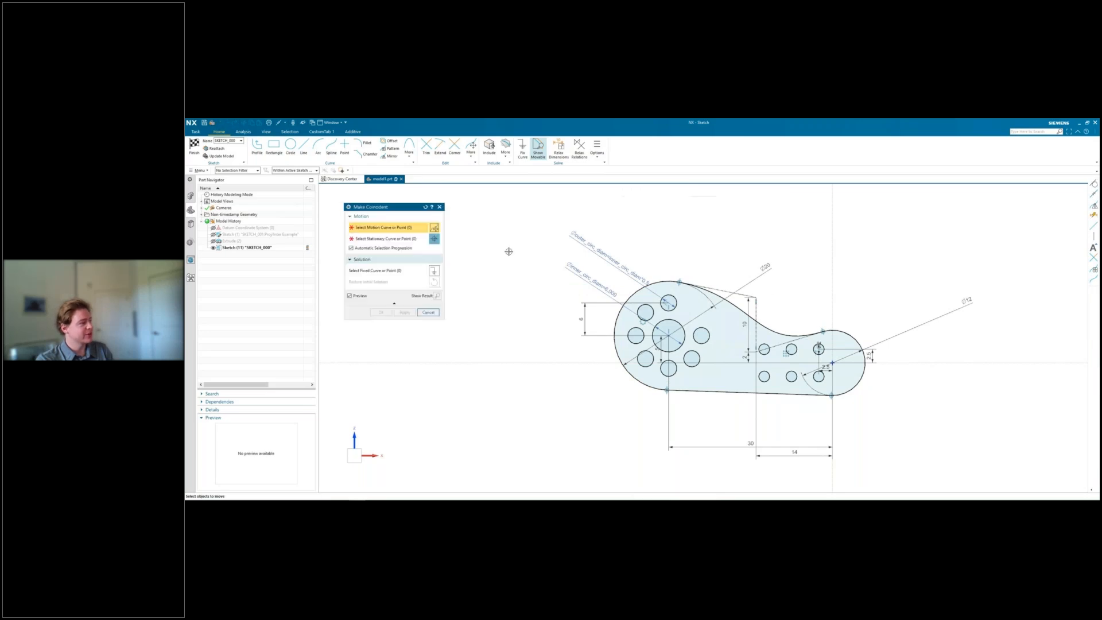
{"action": "left_click", "coordinate": [441, 207]}
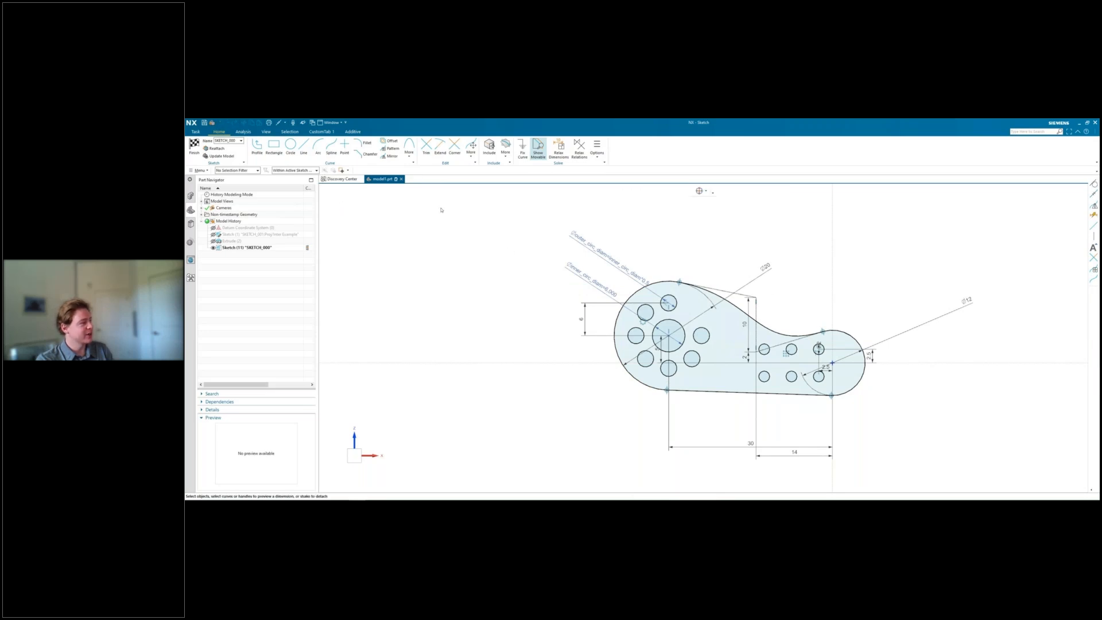
Step: Mirror the outline curves and all hole circles, except the 12 mm arc, about the sketch's vertical axis
{"action": "left_click", "coordinate": [393, 155]}
{"action": "left_click_drag", "start_coordinate": [506, 206], "coordinate": [840, 446]}
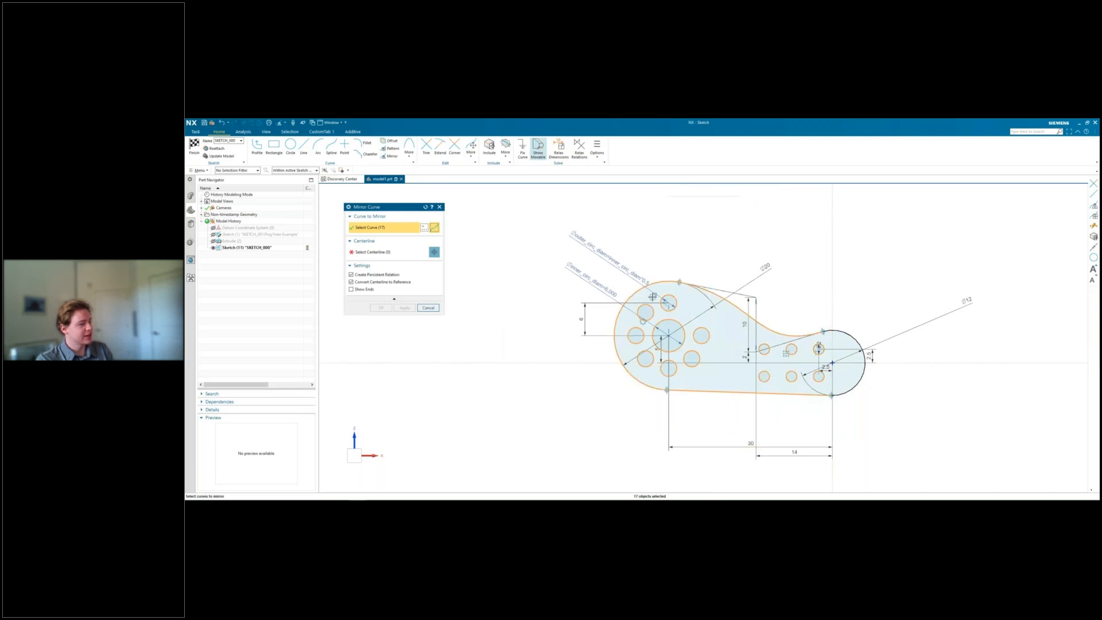
{"action": "left_click", "coordinate": [382, 250]}
{"action": "left_click", "coordinate": [831, 231]}
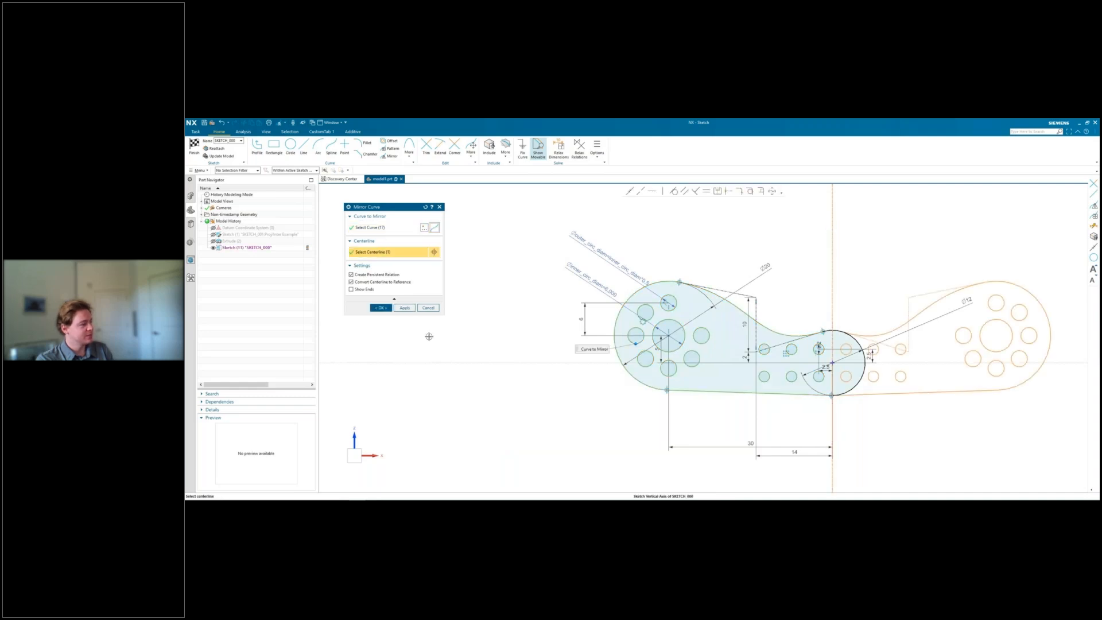
{"action": "left_click", "coordinate": [382, 307]}
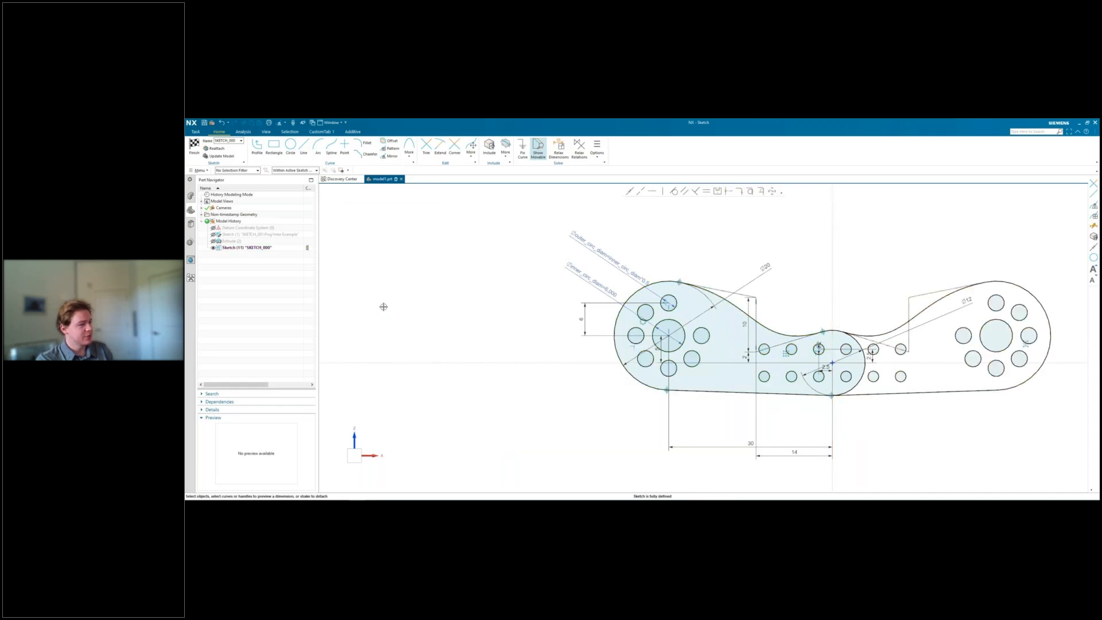
Step: Trim away the part of the 12 mm arc inside the mirrored outline to leave one closed profile
{"action": "middle_click_drag", "start_coordinate": [939, 282], "coordinate": [873, 282], "text": "shift"}
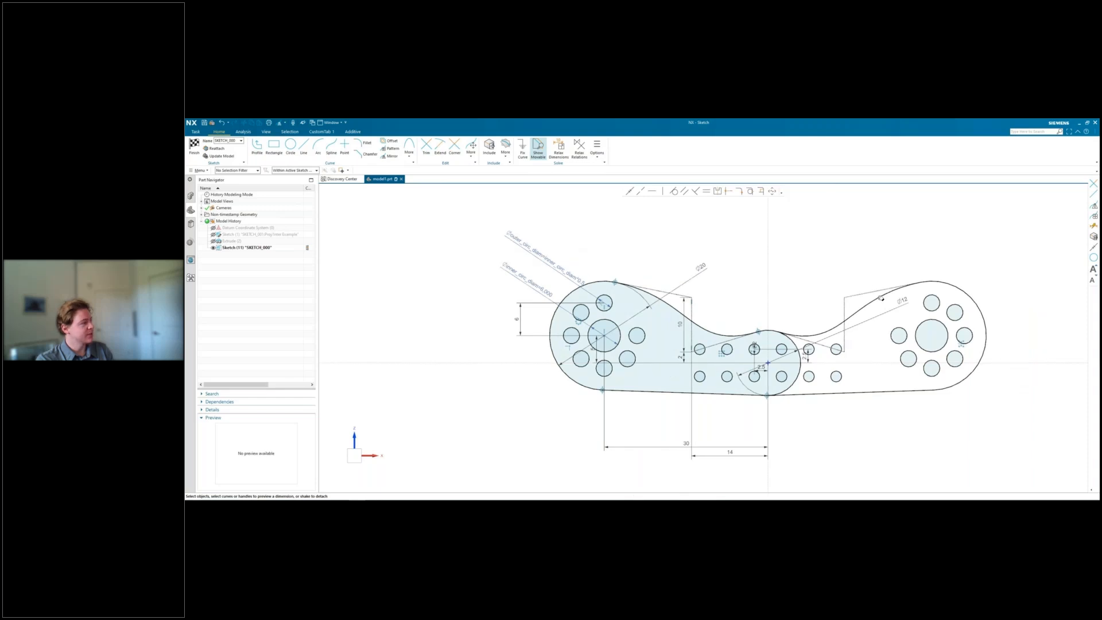
{"action": "left_click", "coordinate": [426, 148]}
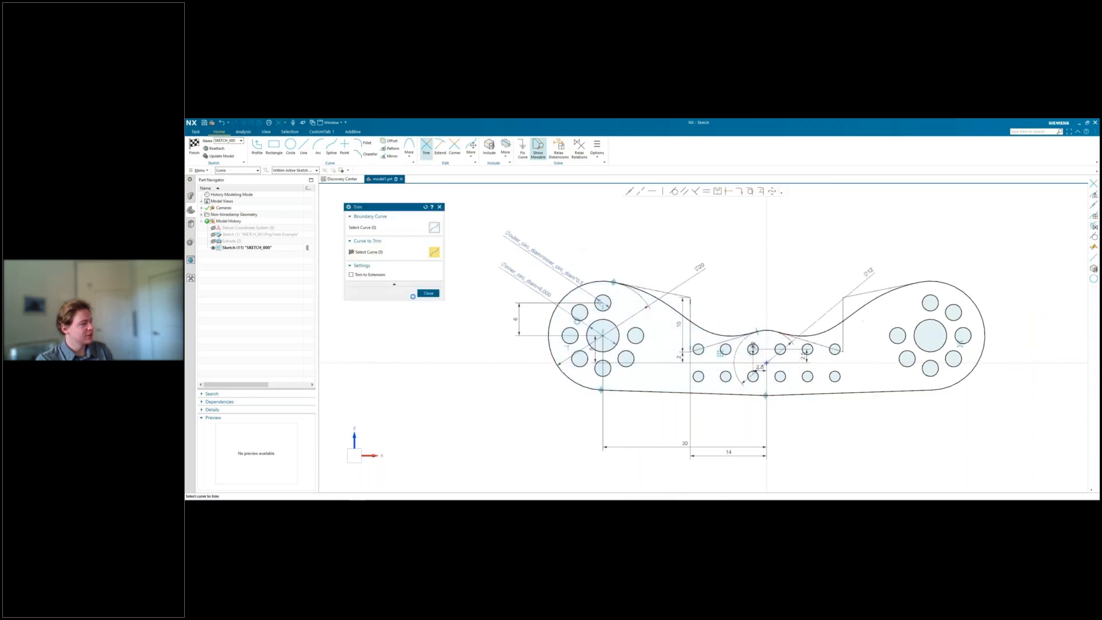
{"action": "left_click", "coordinate": [428, 293]}
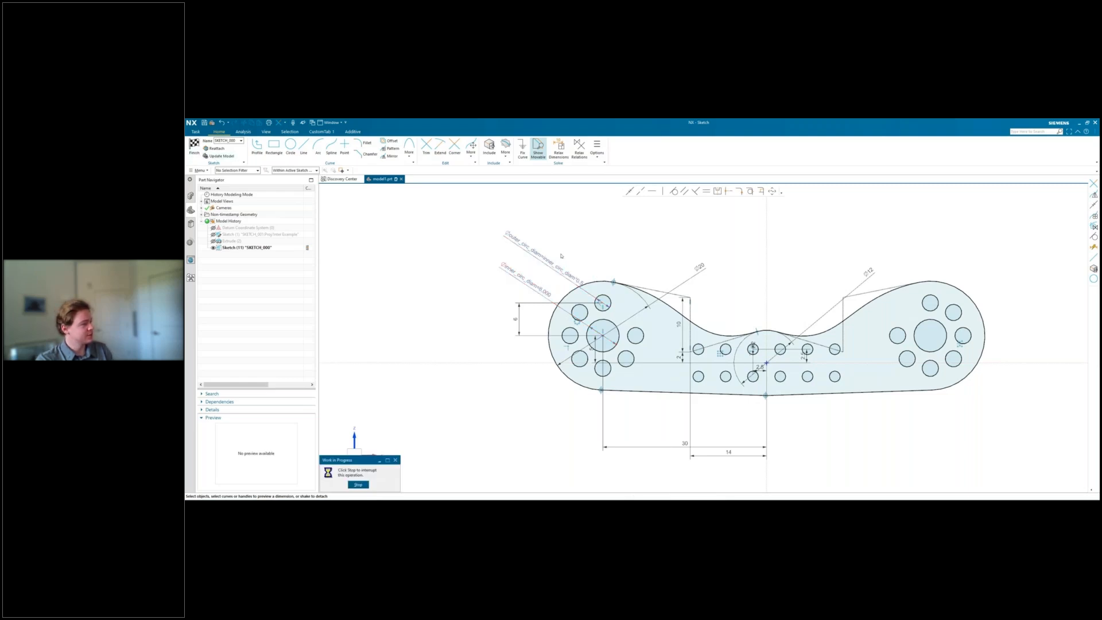
Step: Finish the sketch and extrude the region around the holes from 0 to an end distance of 1, with no Boolean
{"action": "left_click", "coordinate": [617, 324]}
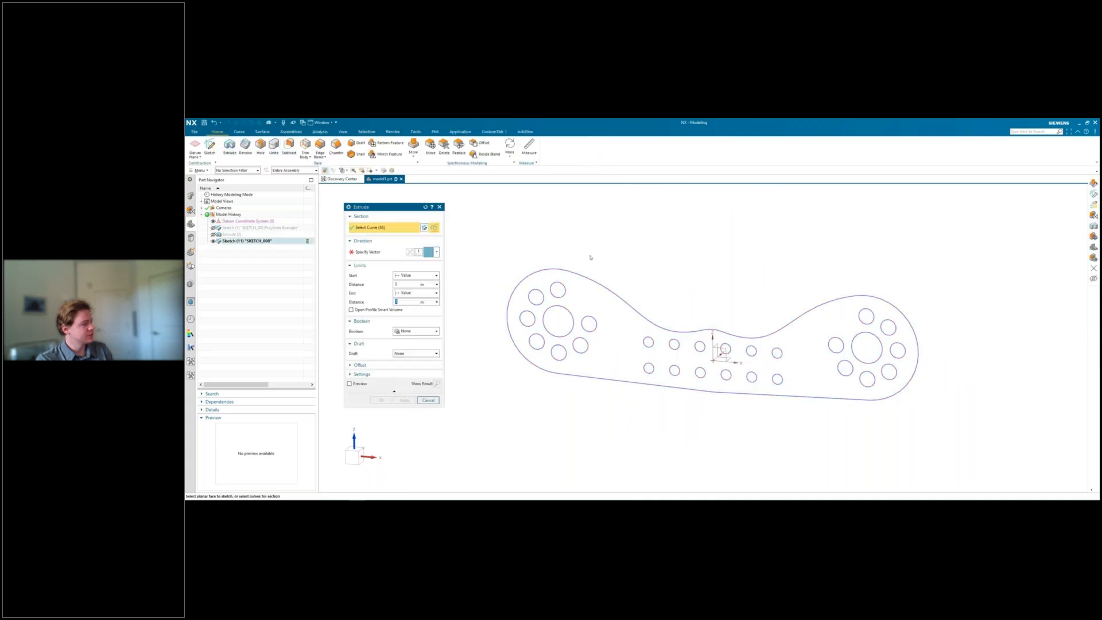
{"action": "left_click", "coordinate": [380, 400]}
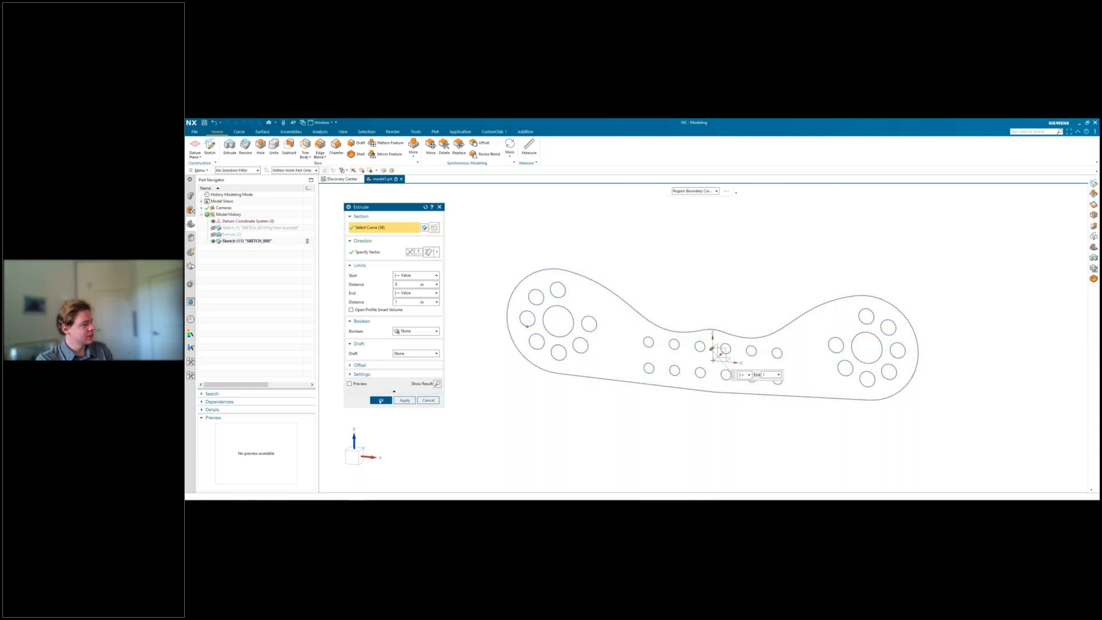
{"action": "mouse_move", "coordinate": [711, 278]}
{"action": "middle_mouse_down"}
{"action": "mouse_move", "coordinate": [687, 273]}
{"action": "mouse_move", "coordinate": [709, 269]}
{"action": "middle_mouse_up"}
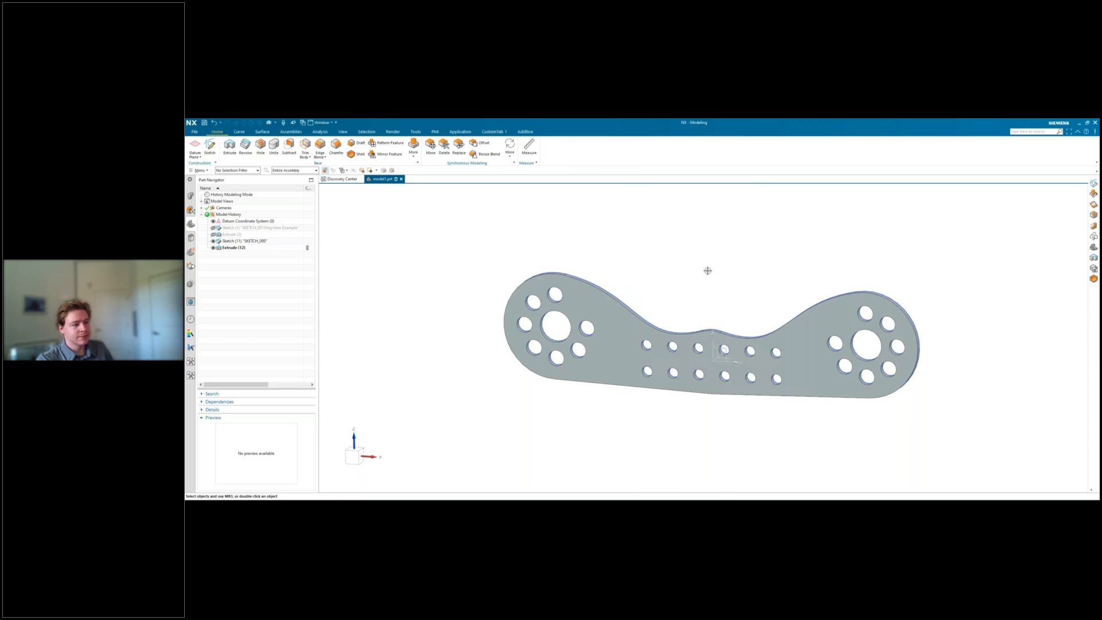
Step: Switch to the slide presentation and advance from the Demonstration slide to Questions & Answers
{"action": "key", "text": "alt+Tab"}
{"action": "key", "text": "Right"}
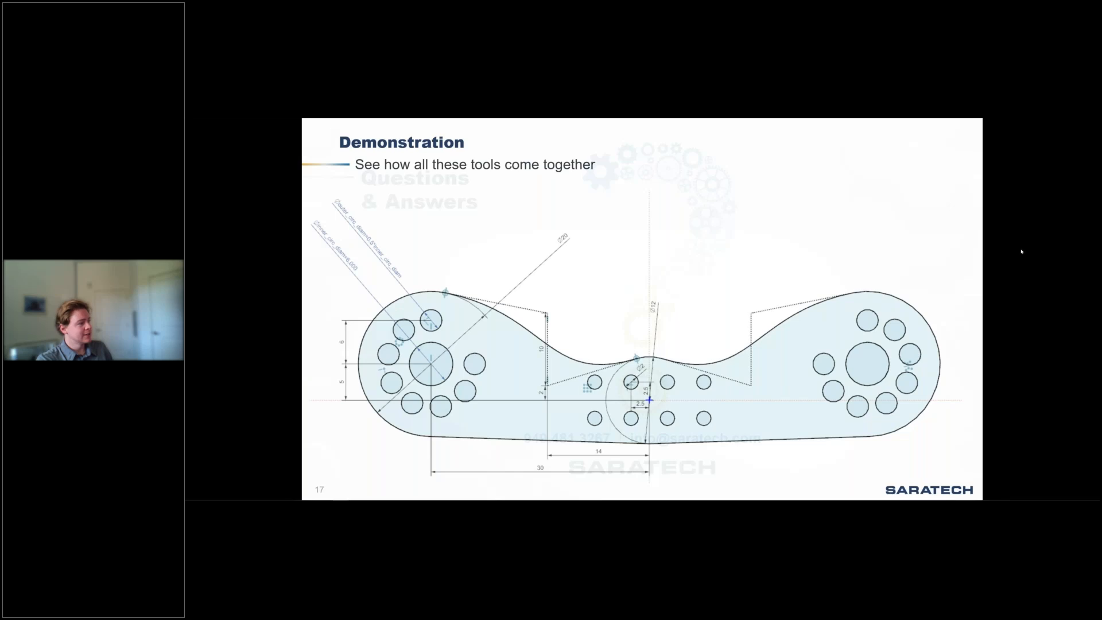